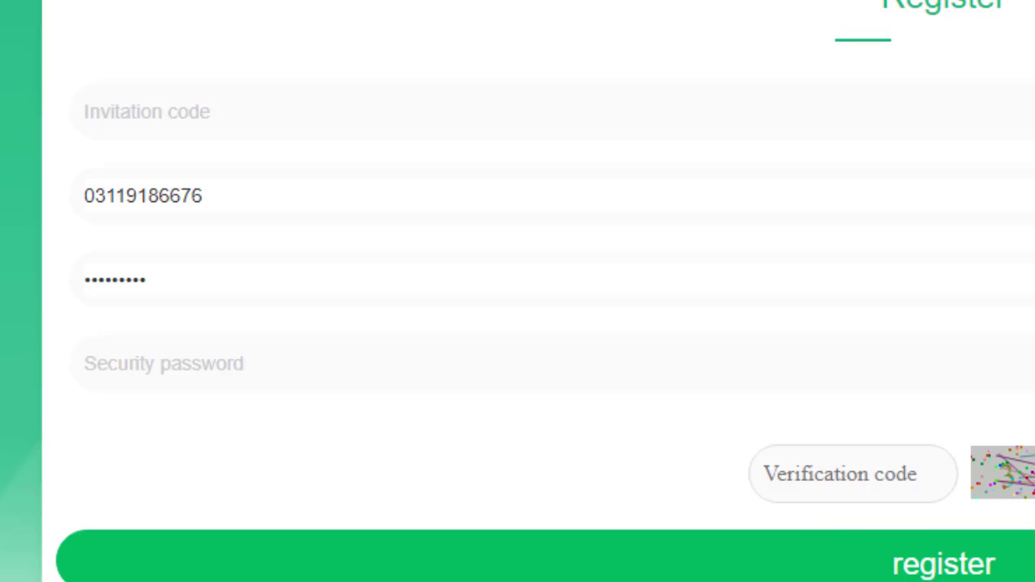
Step: Refresh the captcha, begin entering the verification code, then switch to the login page
{"action": "left_click", "coordinate": [1015, 479]}
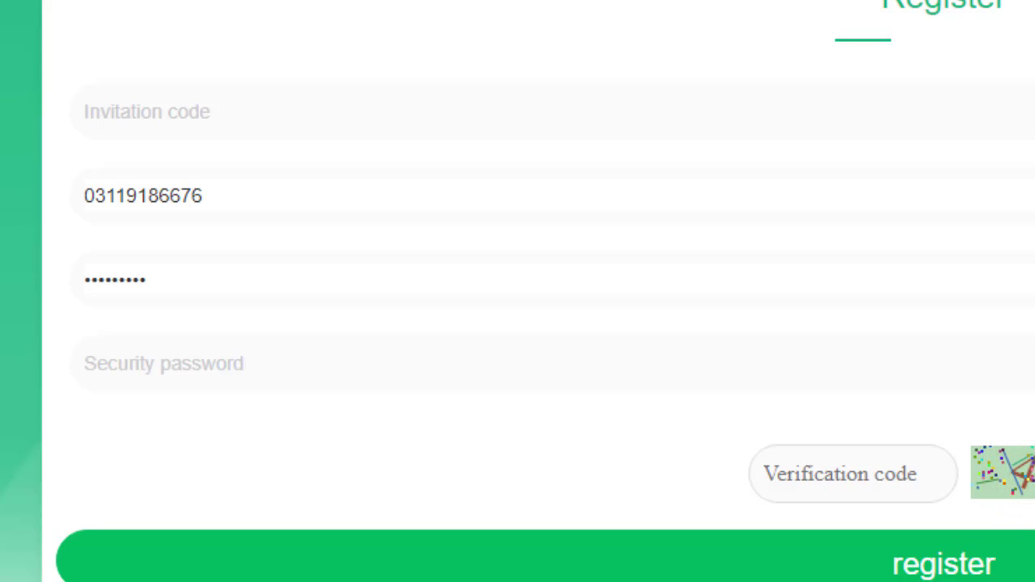
{"action": "left_click", "coordinate": [1021, 473]}
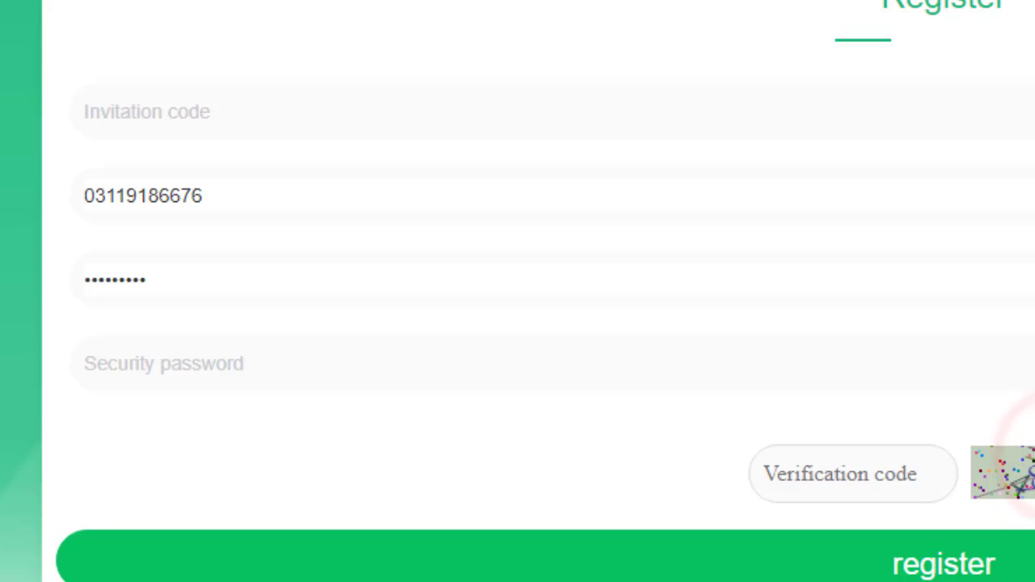
{"action": "left_click", "coordinate": [819, 470]}
{"action": "type", "text": "4829"}
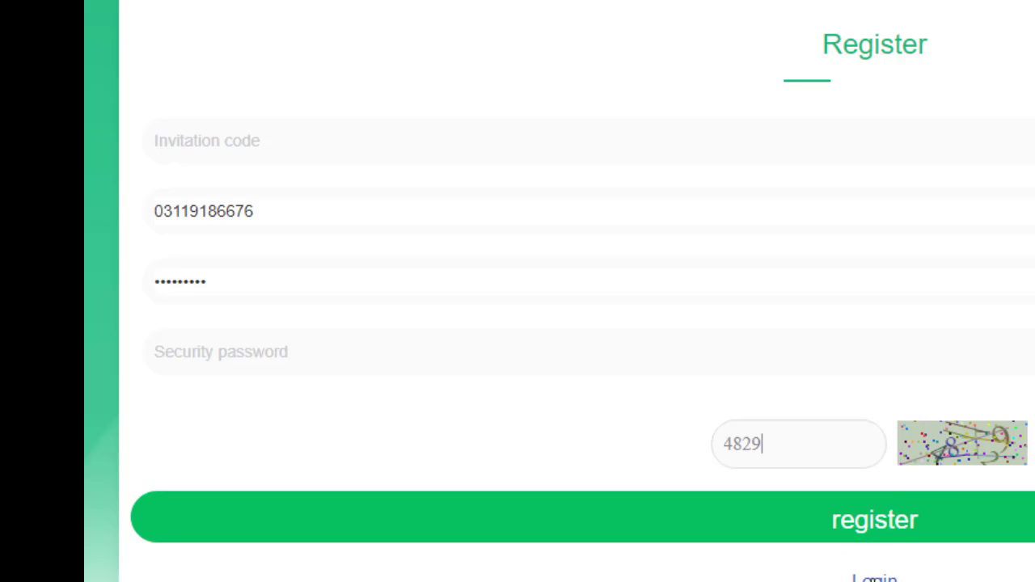
{"action": "left_click", "coordinate": [874, 577]}
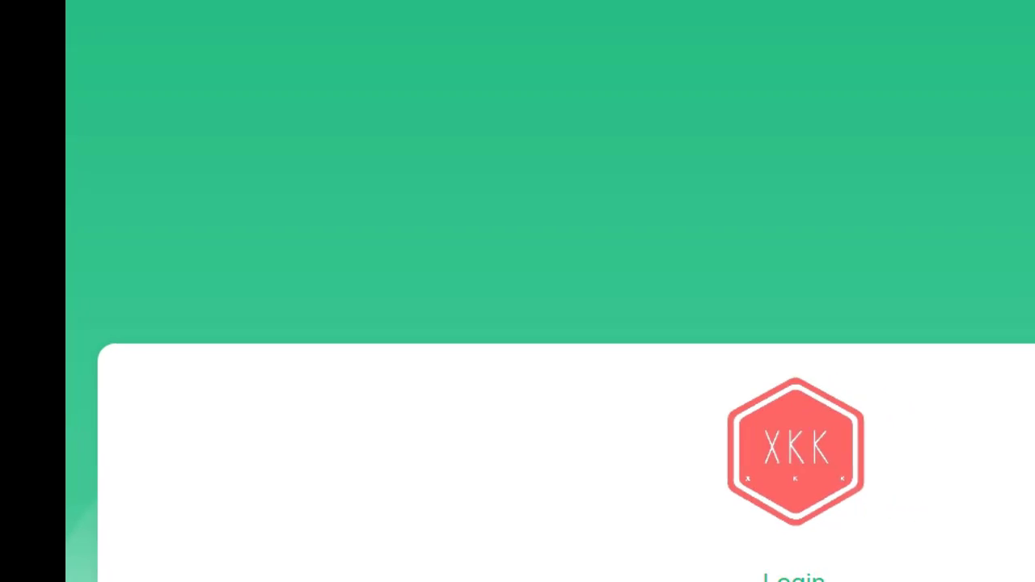
Step: Refresh the captcha until readable, enter the verification code and attempt login
{"action": "scroll", "coordinate": [1024, 138], "scroll_direction": "down", "scroll_amount": 3}
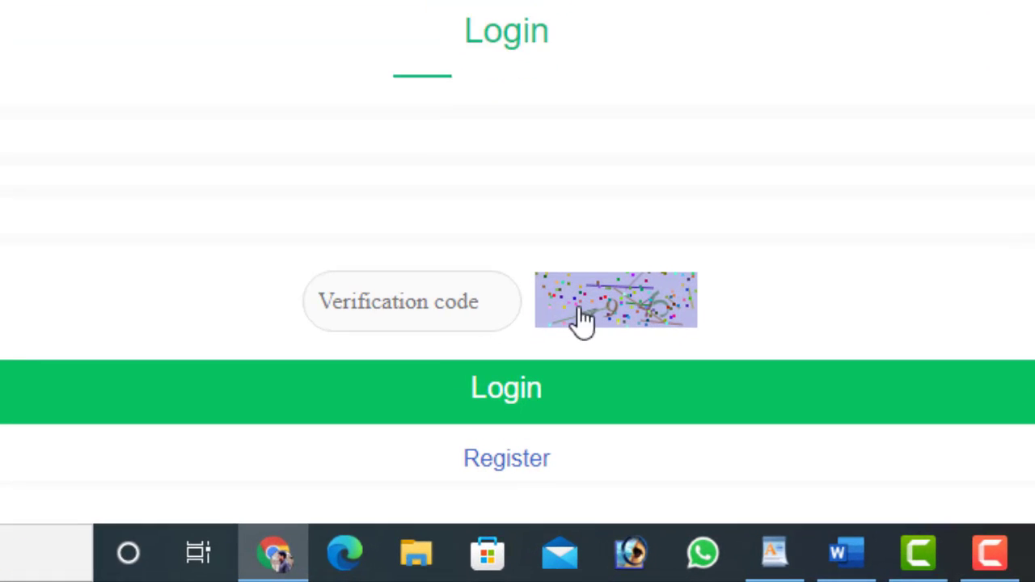
{"action": "left_click", "coordinate": [574, 438]}
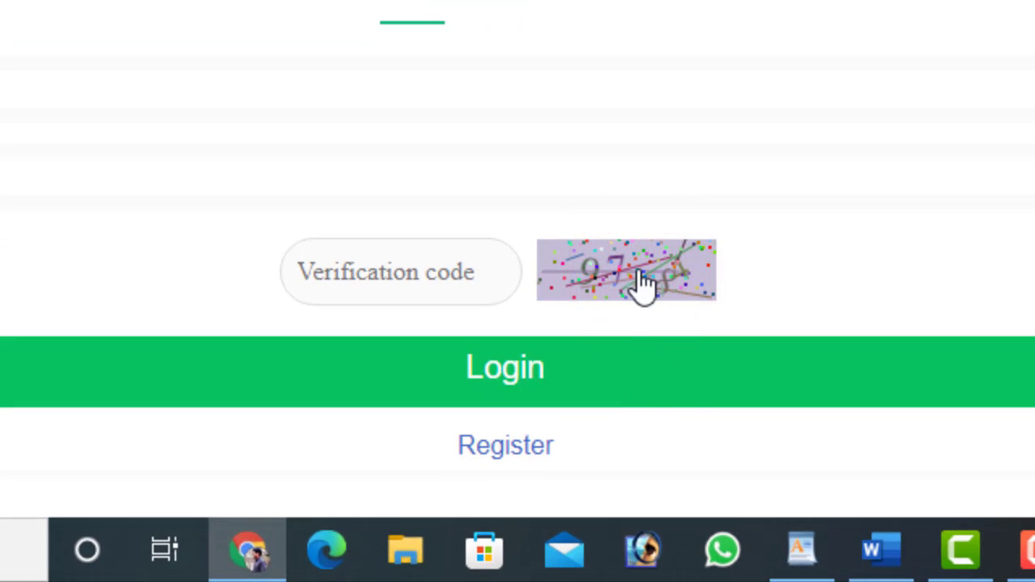
{"action": "left_click", "coordinate": [640, 275]}
{"action": "left_click", "coordinate": [620, 285]}
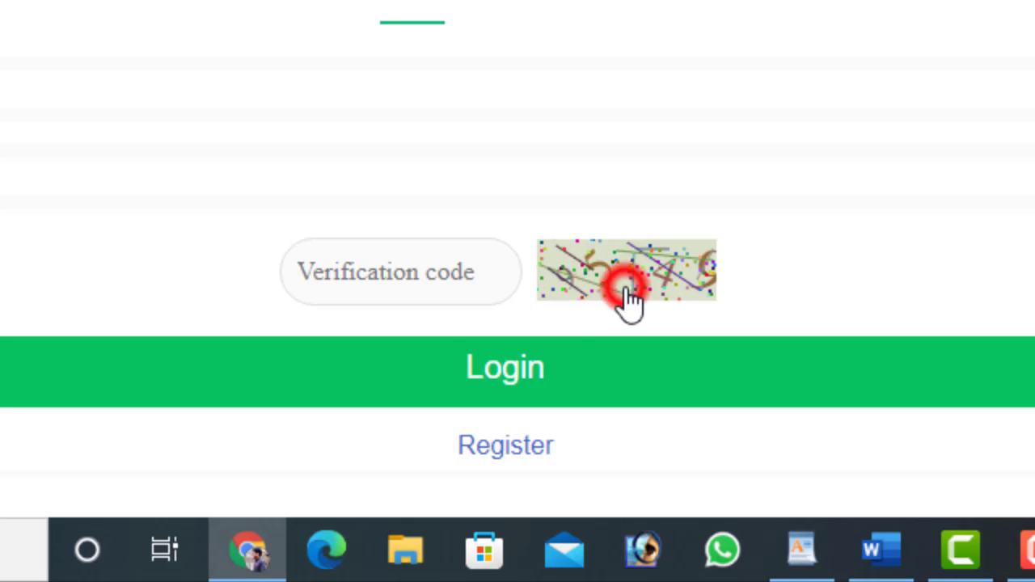
{"action": "left_click", "coordinate": [406, 275]}
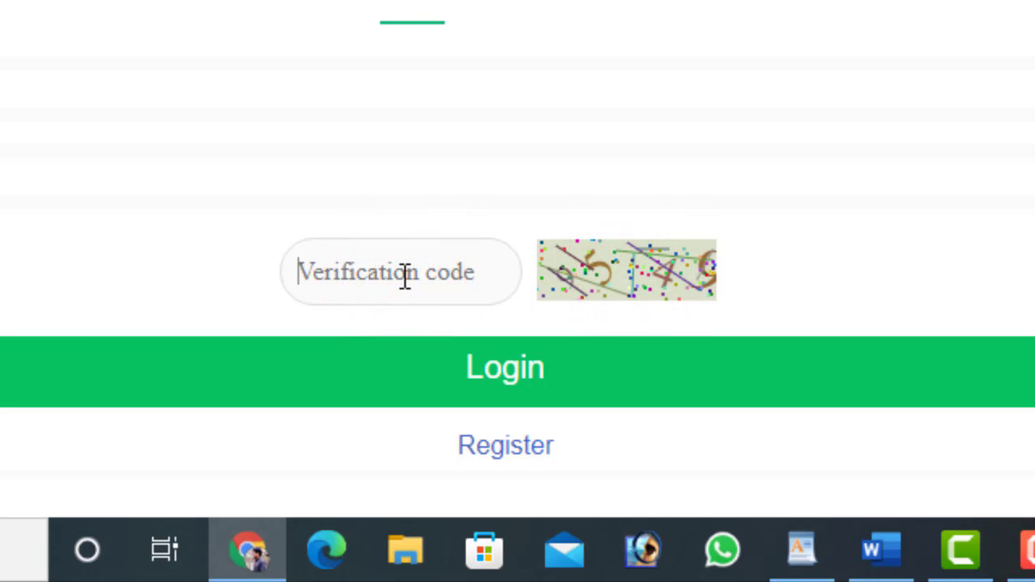
{"action": "type", "text": "9545"}
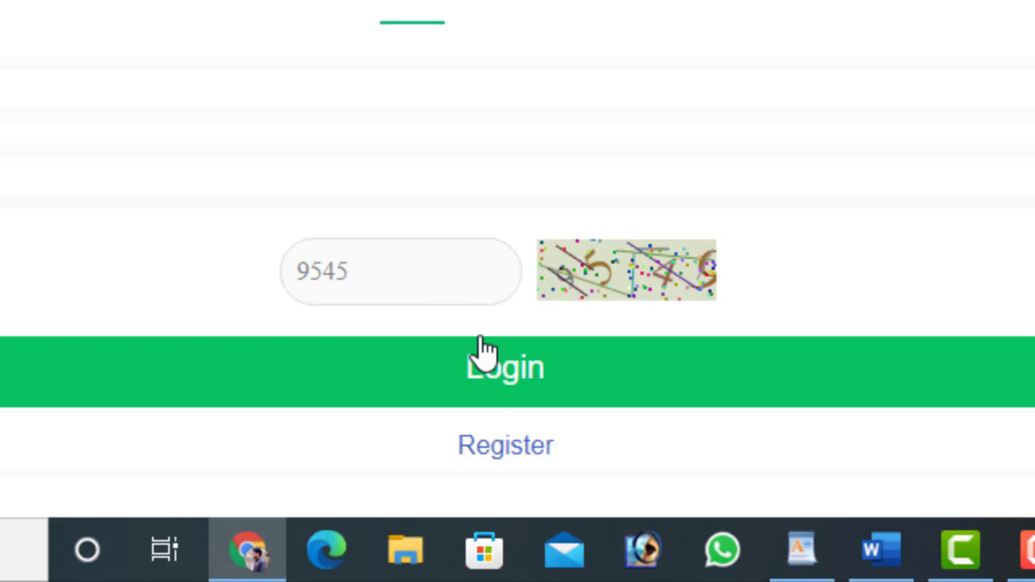
{"action": "left_click", "coordinate": [508, 369]}
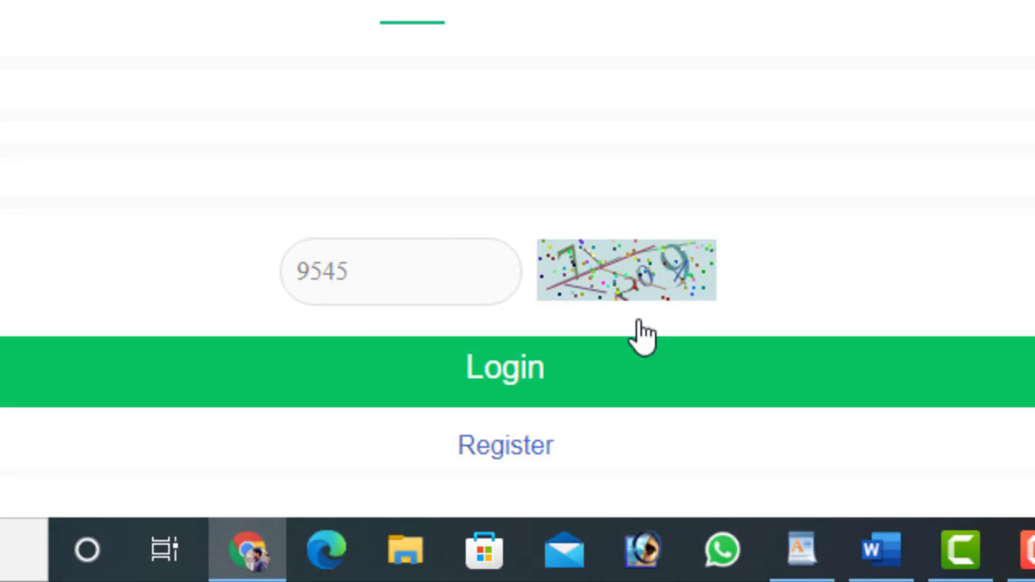
Step: Replace the rejected verification code with the new captcha value and log in again
{"action": "double_click", "coordinate": [387, 261]}
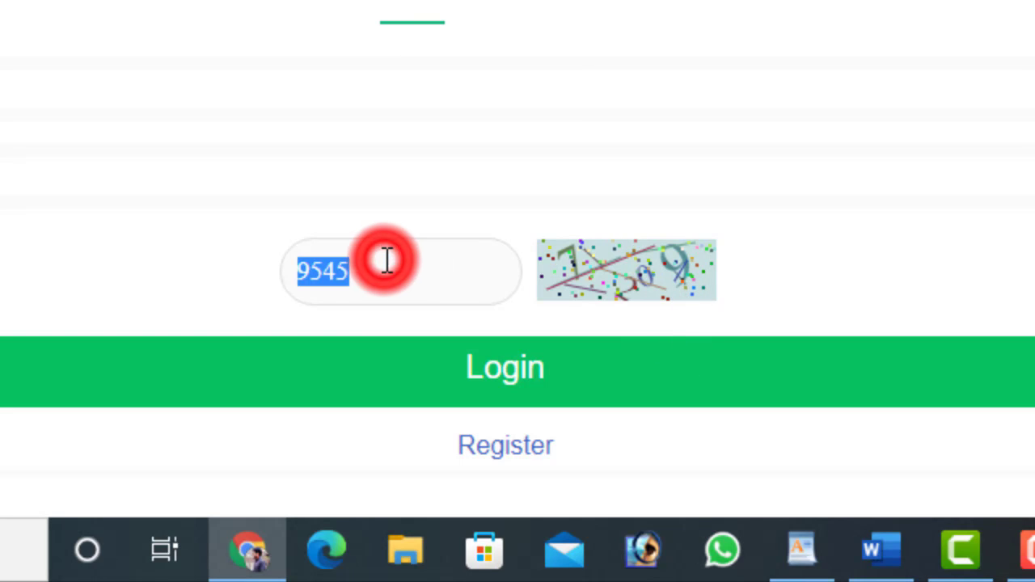
{"action": "type", "text": "7209"}
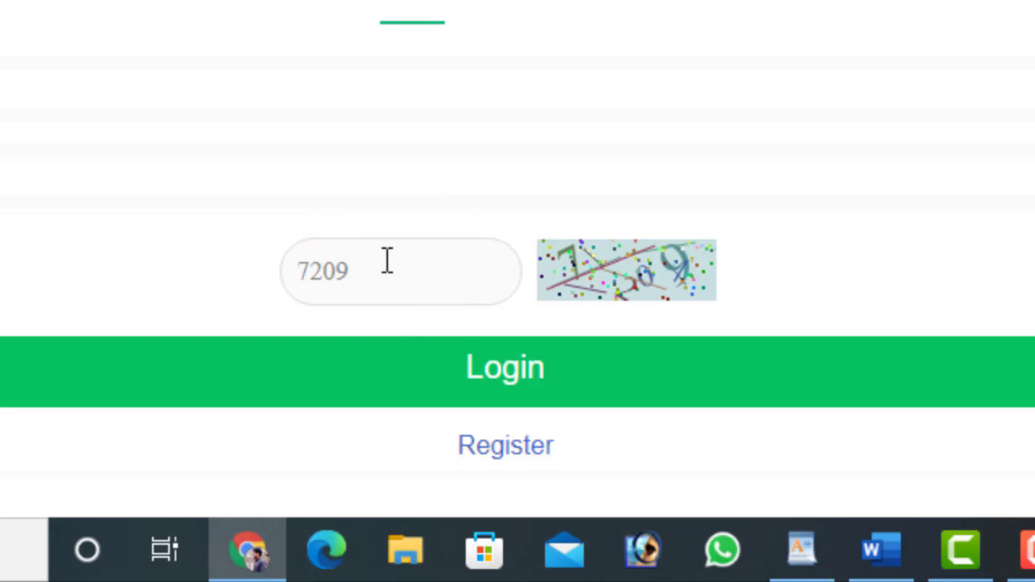
{"action": "key", "text": "Return"}
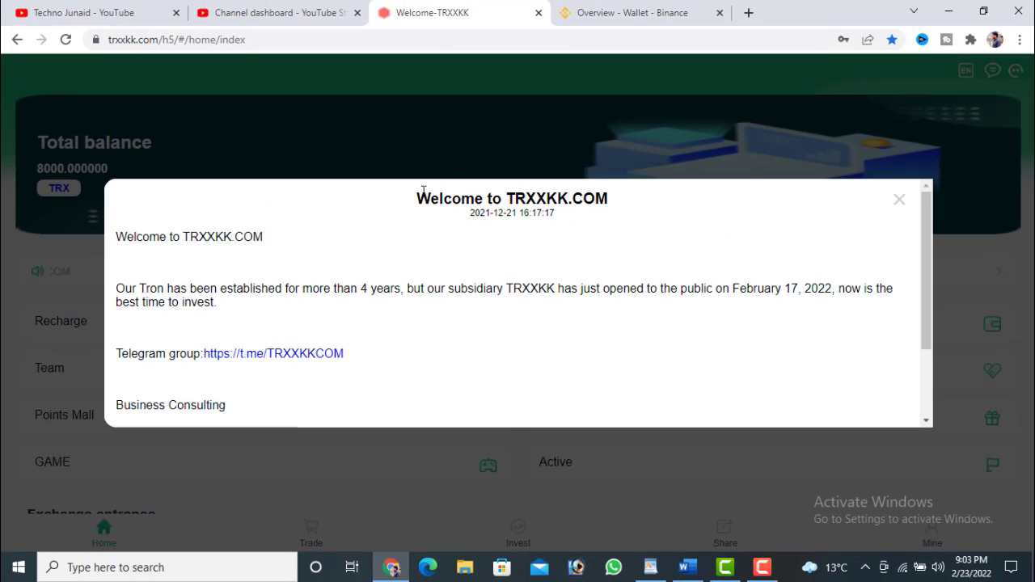
Step: Read the announcement's title, date and the sentence about opening to the public
{"action": "left_click_drag", "start_coordinate": [418, 200], "coordinate": [591, 216]}
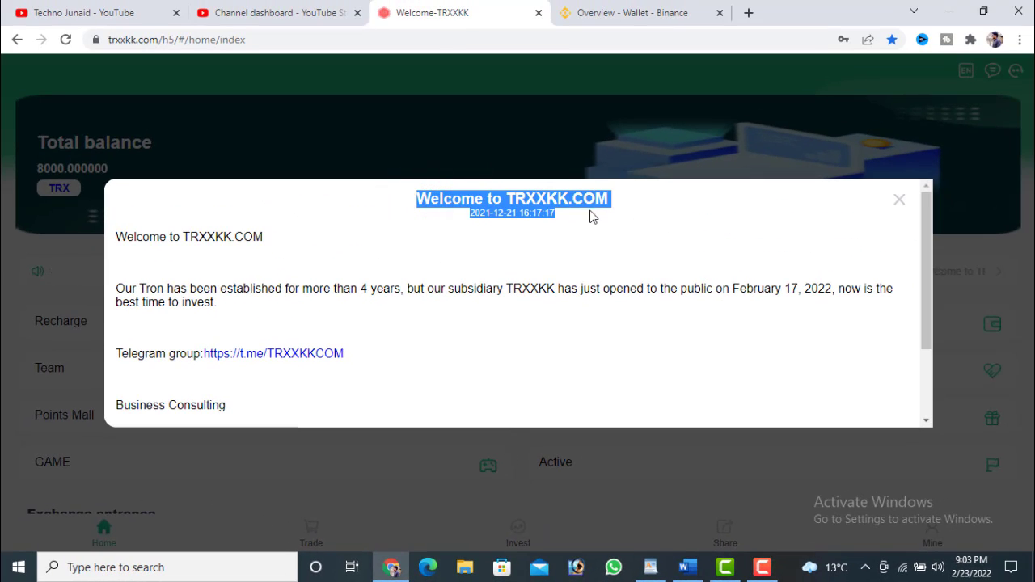
{"action": "left_click", "coordinate": [576, 228]}
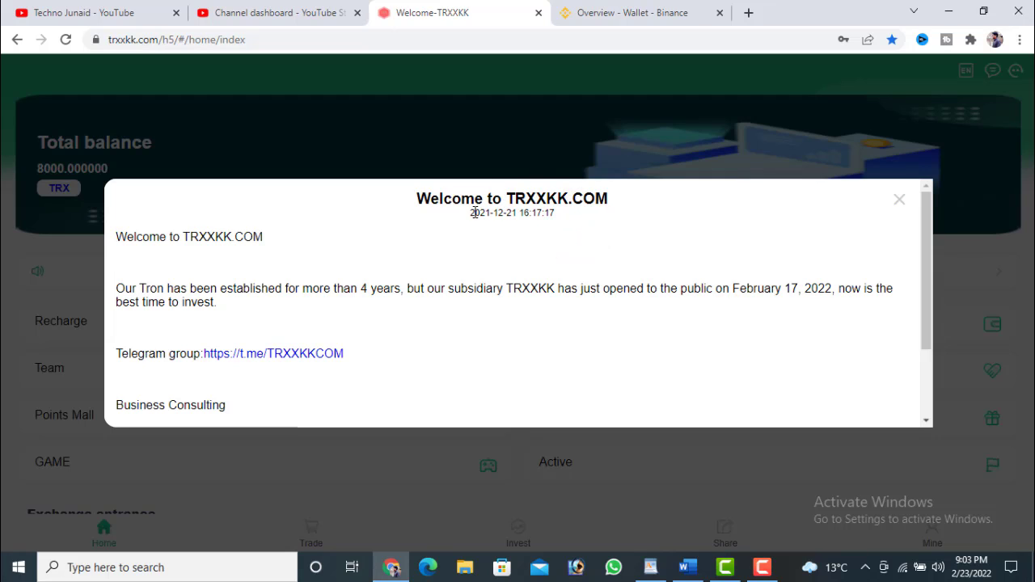
{"action": "left_click_drag", "start_coordinate": [494, 213], "coordinate": [553, 224]}
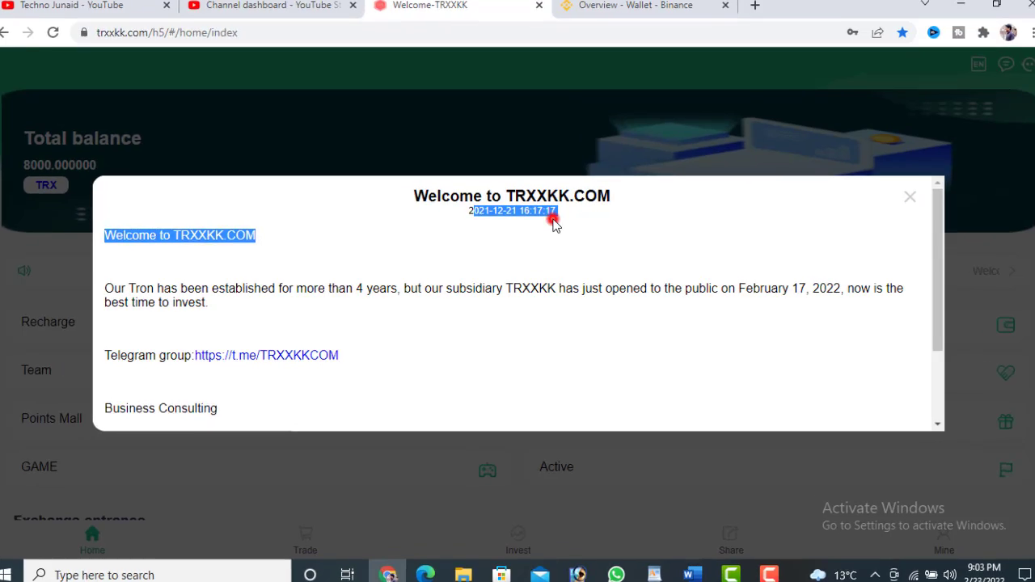
{"action": "left_click", "coordinate": [551, 222]}
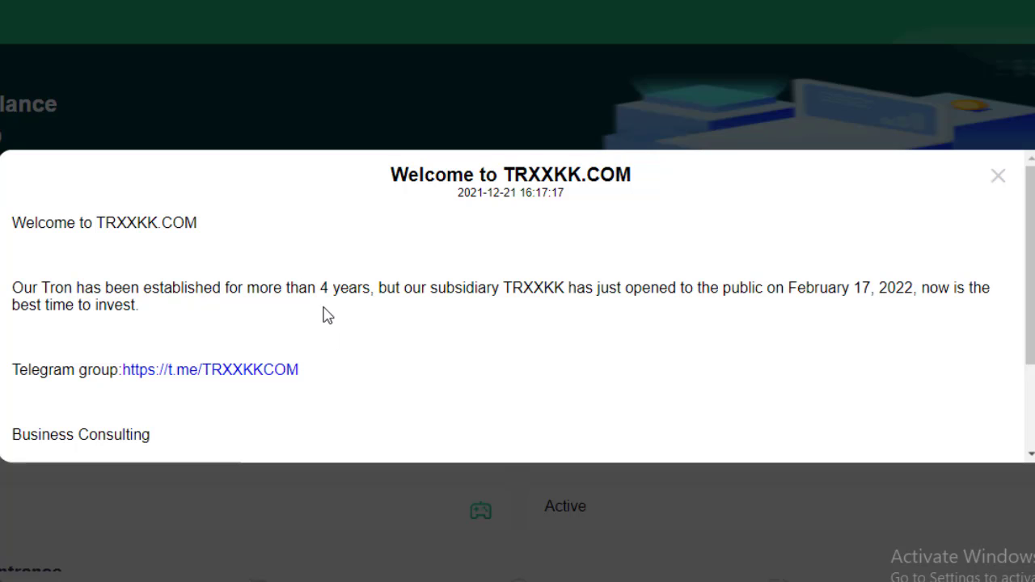
{"action": "left_click_drag", "start_coordinate": [321, 287], "coordinate": [748, 322]}
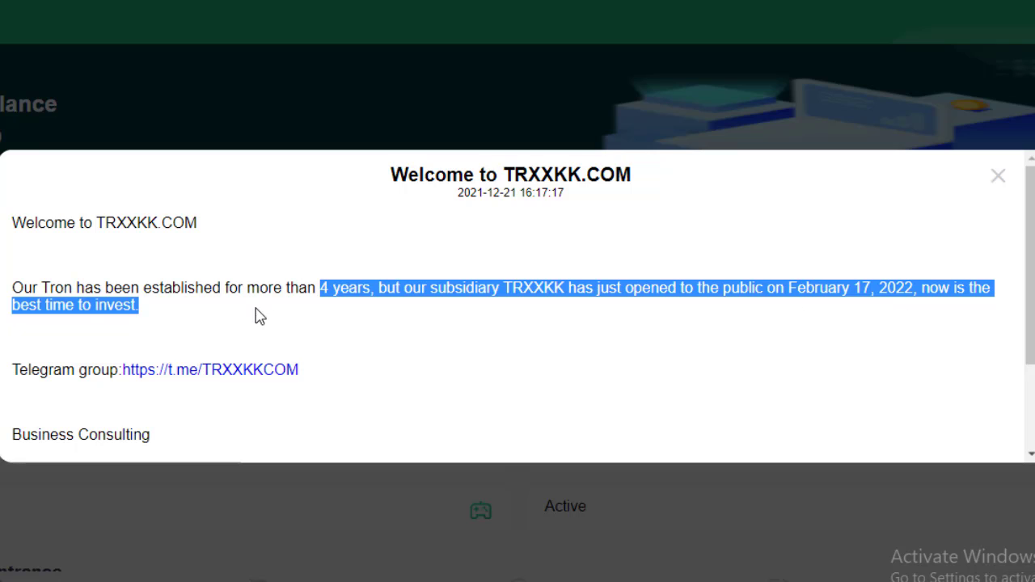
{"action": "left_click", "coordinate": [46, 346]}
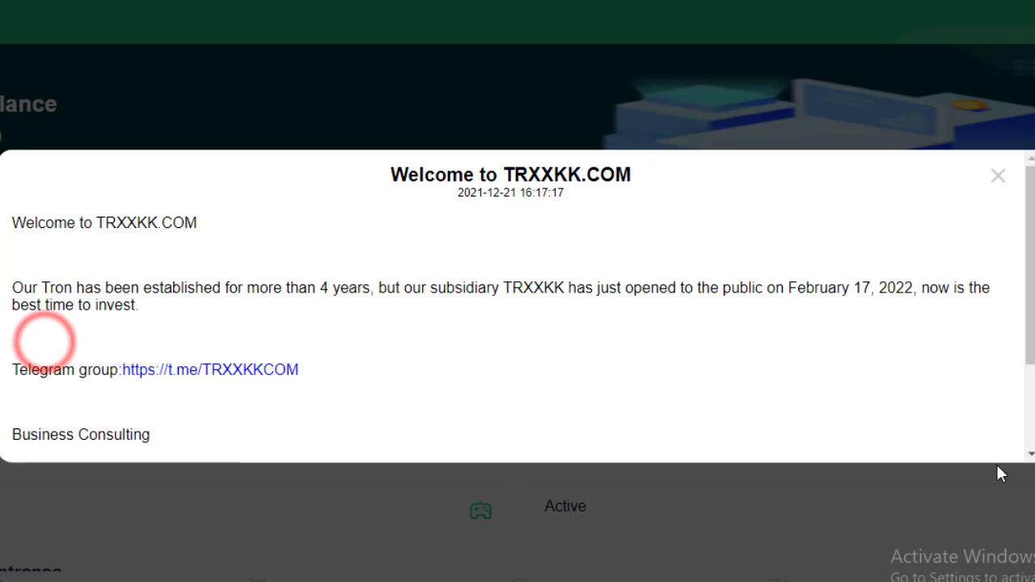
Step: Scroll to the Telegram contact line at the end, then close the welcome popup
{"action": "left_click", "coordinate": [1025, 249]}
{"action": "scroll", "coordinate": [1025, 248], "scroll_direction": "down", "scroll_amount": 2}
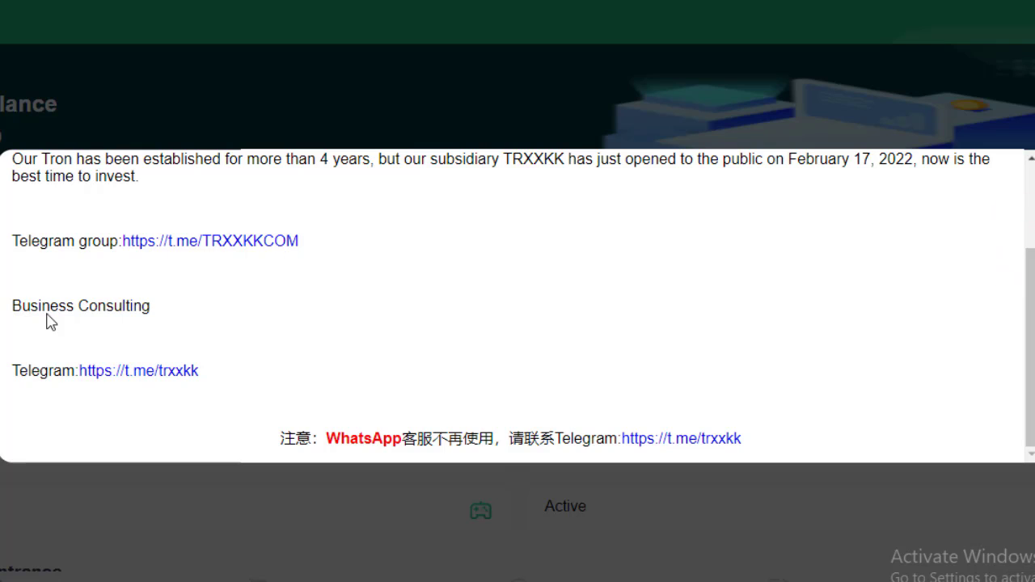
{"action": "left_click_drag", "start_coordinate": [13, 370], "coordinate": [144, 402]}
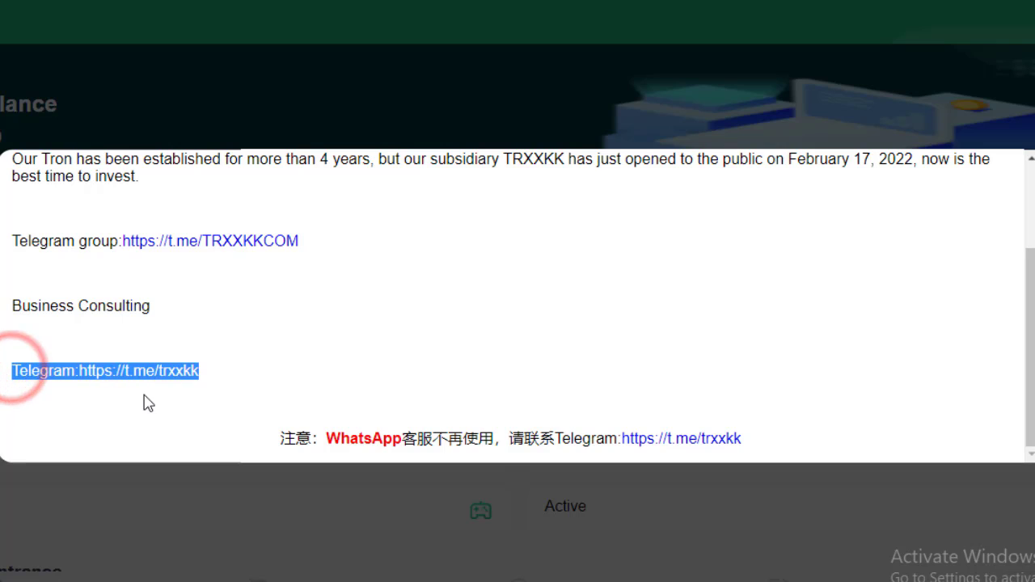
{"action": "left_click", "coordinate": [265, 362]}
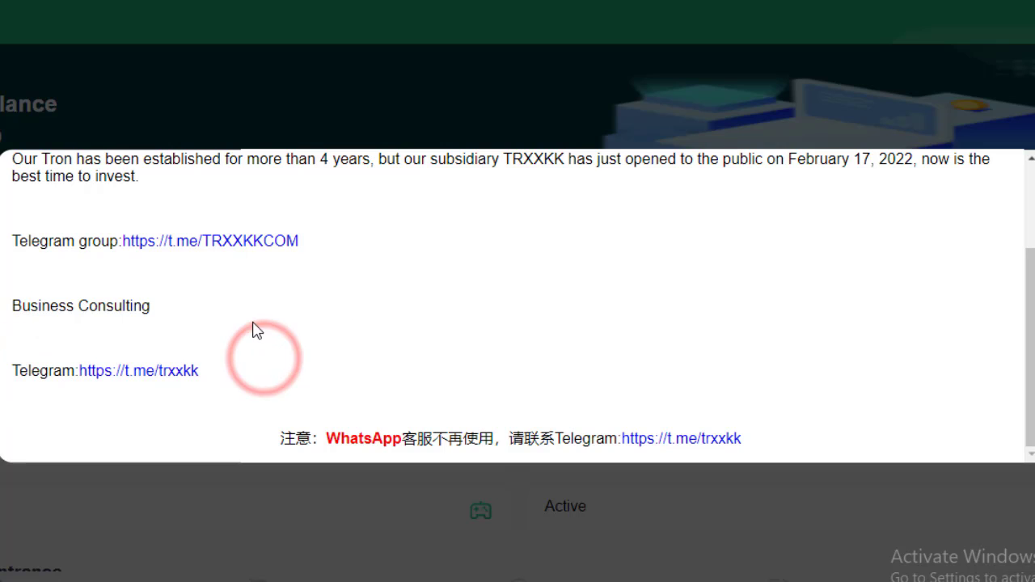
{"action": "left_click_drag", "start_coordinate": [1031, 365], "coordinate": [1024, 270]}
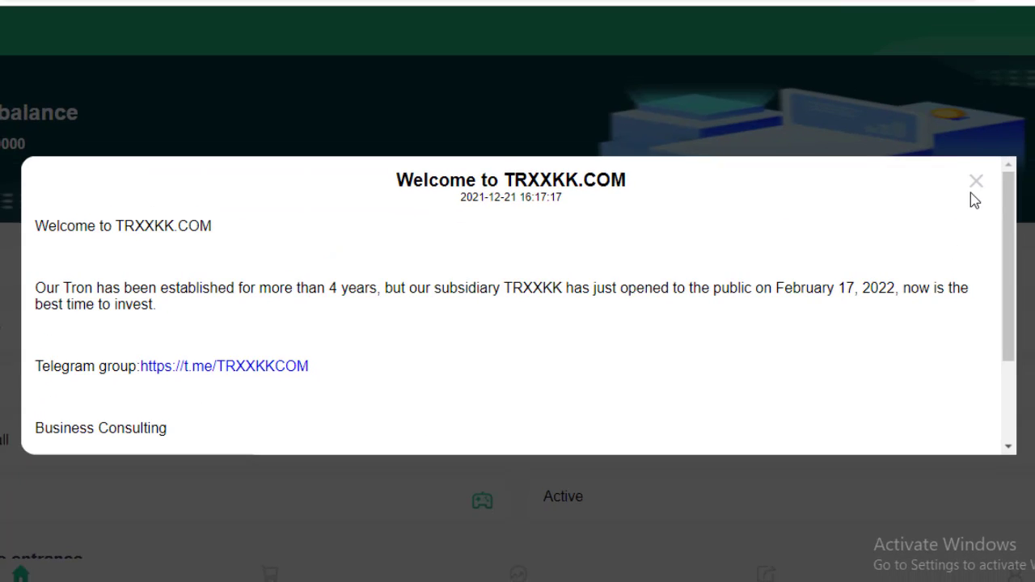
{"action": "left_click", "coordinate": [998, 176]}
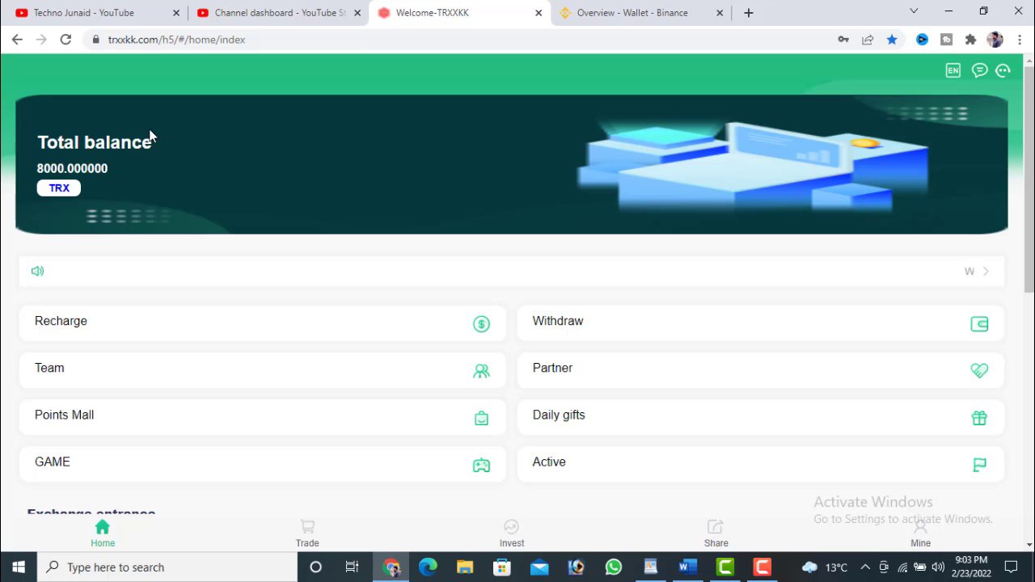
Step: Check the 8000.000000 TRX total balance, then open the Team referral page
{"action": "left_click_drag", "start_coordinate": [111, 169], "coordinate": [30, 161]}
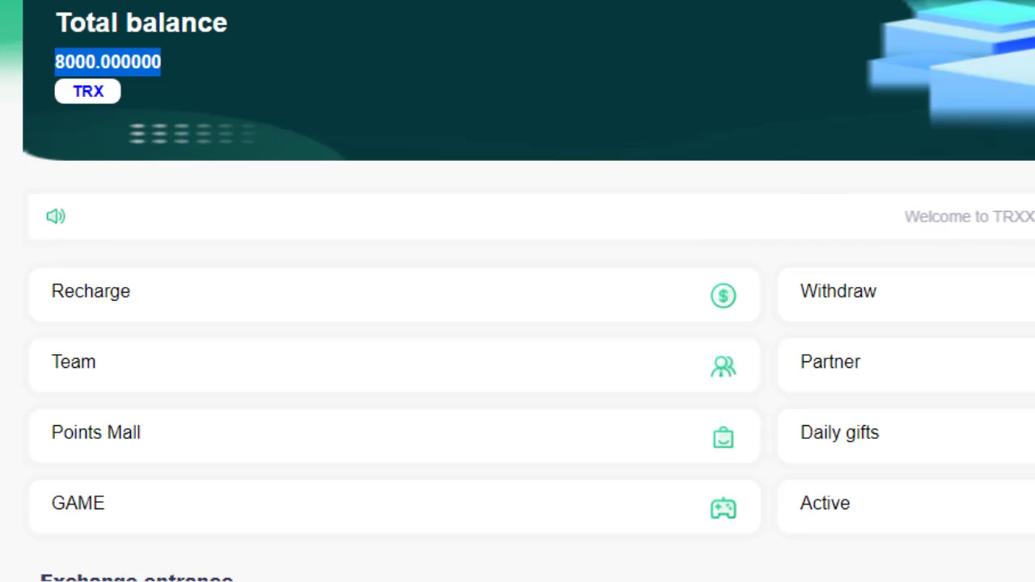
{"action": "left_click", "coordinate": [240, 71]}
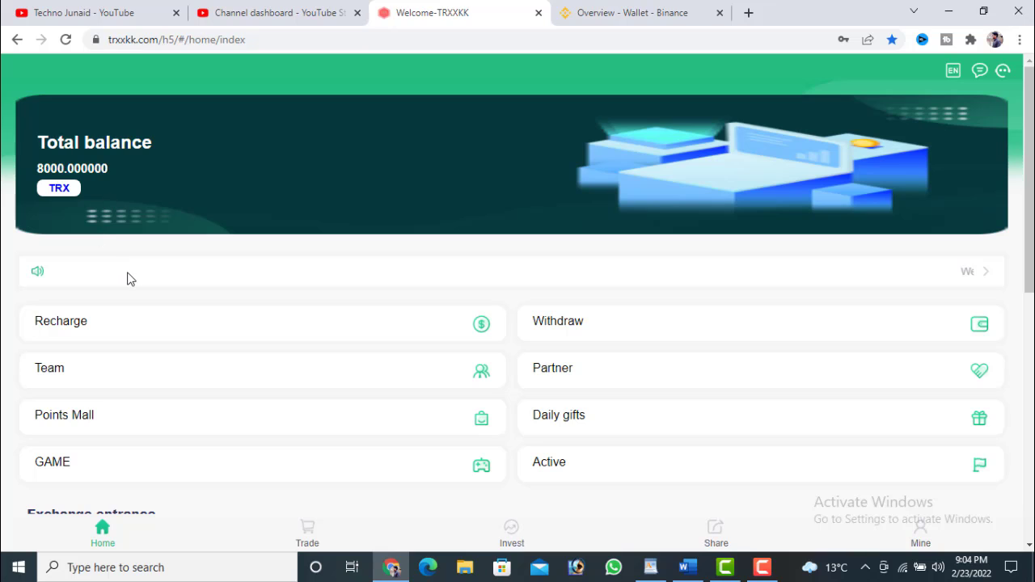
{"action": "left_click", "coordinate": [46, 371]}
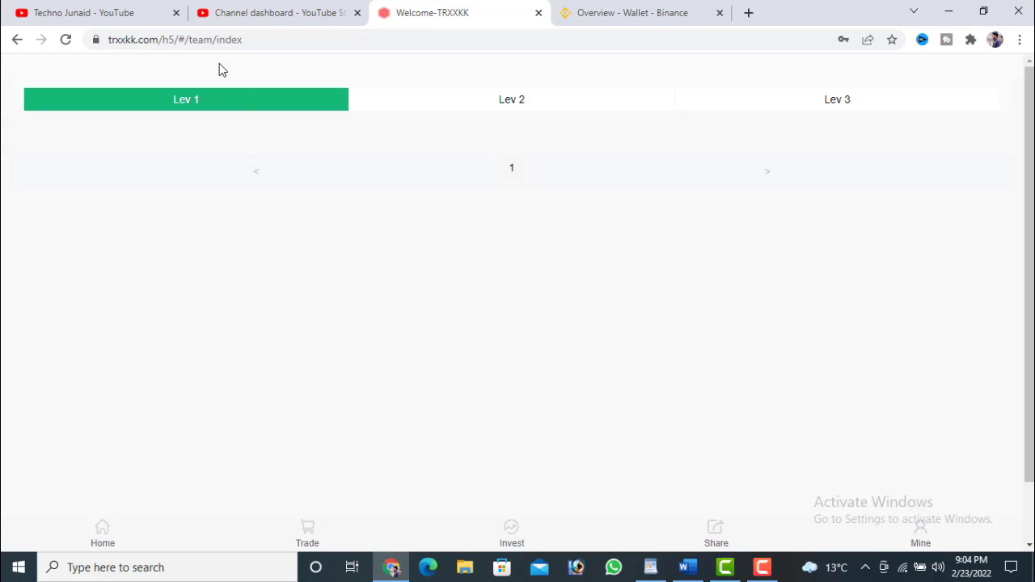
Step: Return home, look at the Partner exchanges page, and come back to the home page
{"action": "left_click", "coordinate": [16, 40]}
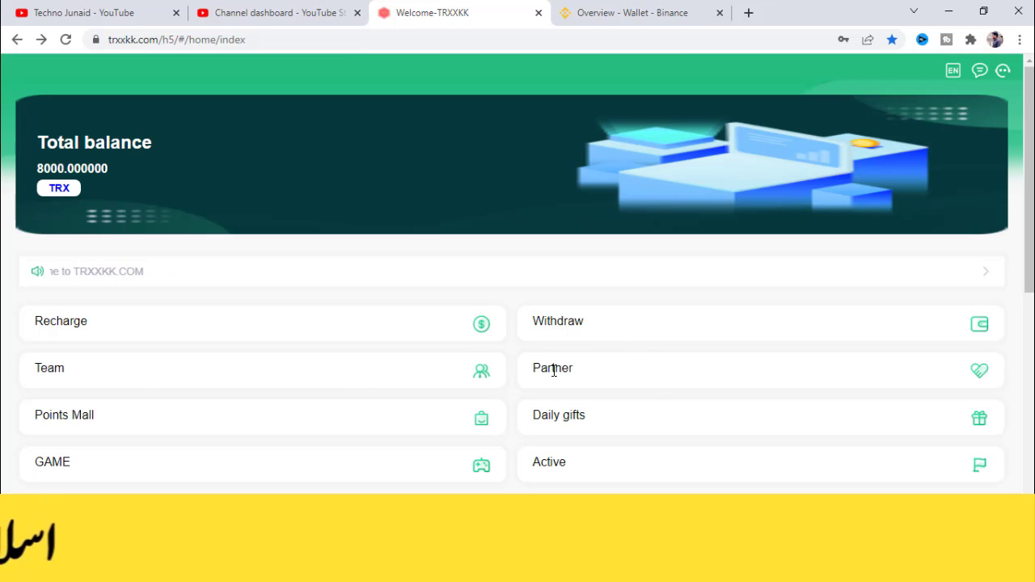
{"action": "left_click", "coordinate": [561, 369]}
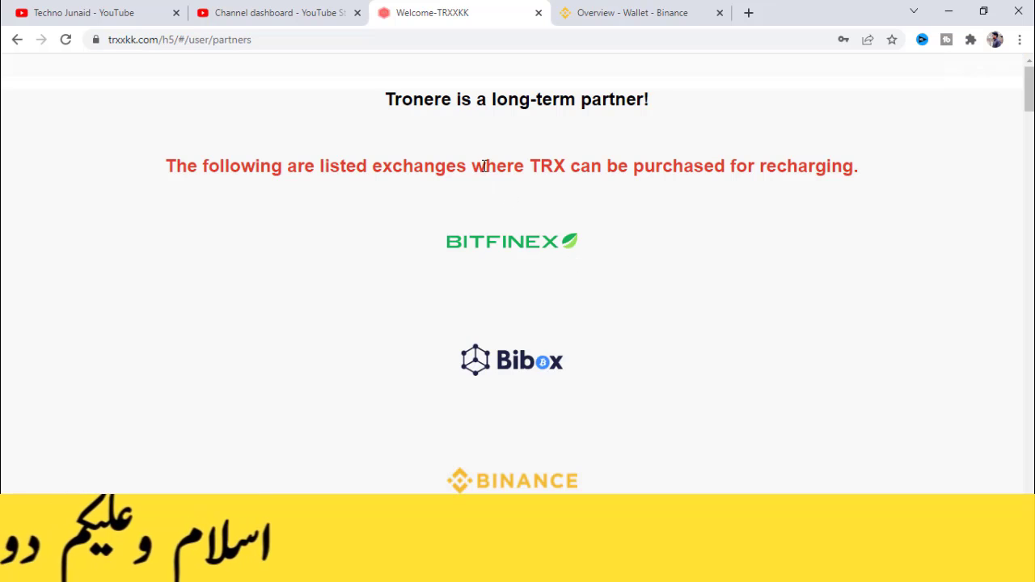
{"action": "left_click_drag", "start_coordinate": [1028, 81], "coordinate": [1000, 64]}
{"action": "left_click", "coordinate": [17, 40]}
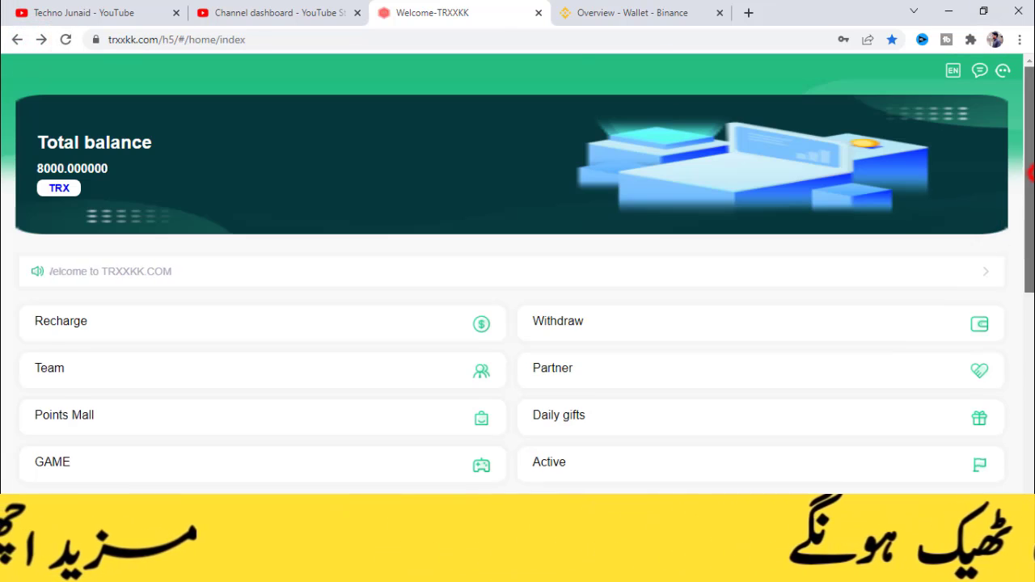
{"action": "left_click_drag", "start_coordinate": [1026, 212], "coordinate": [1027, 285]}
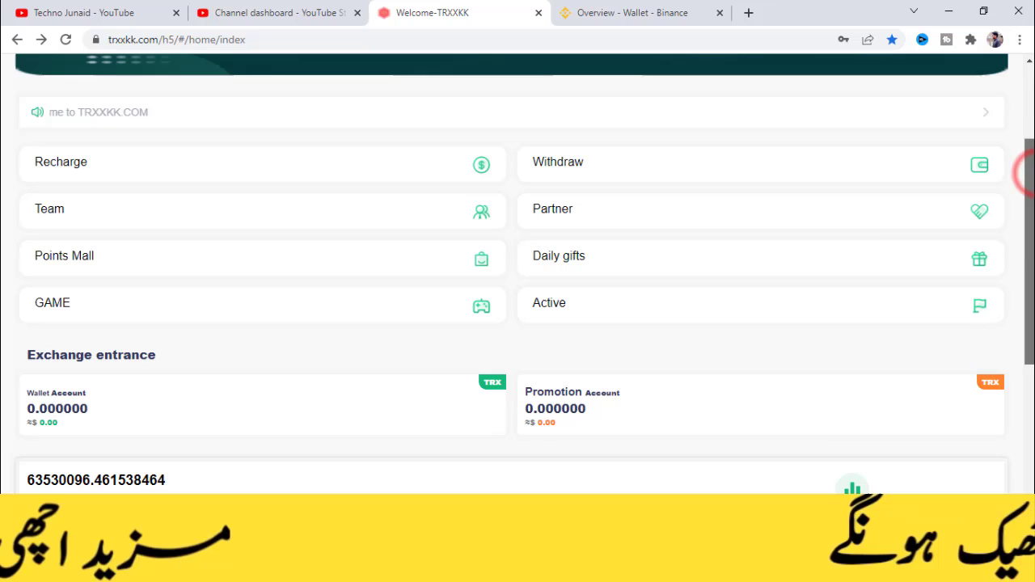
Step: Try Points Mall, Daily gifts and GAME, then open the Active reward tiers page
{"action": "left_click", "coordinate": [48, 257]}
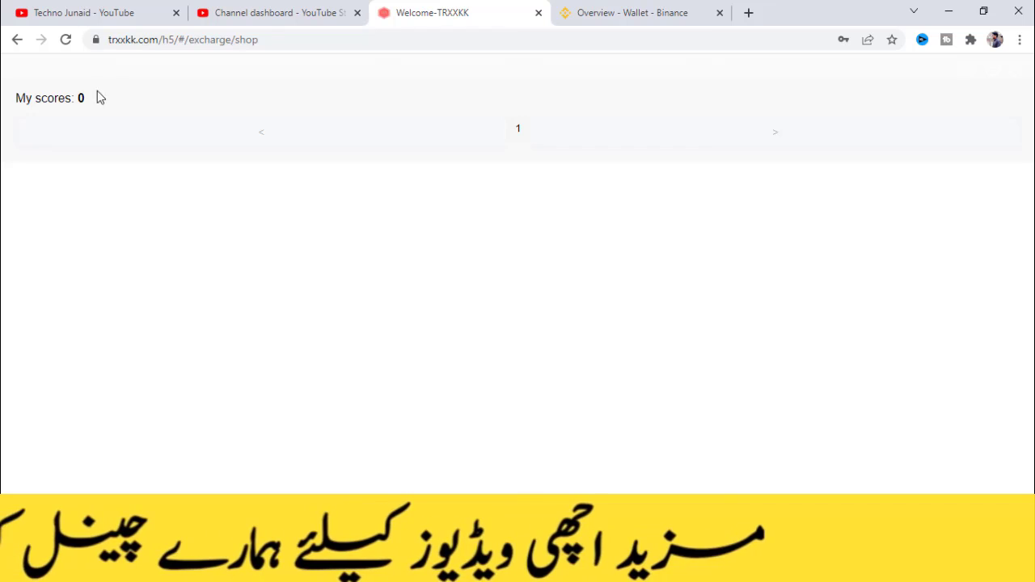
{"action": "left_click", "coordinate": [17, 40]}
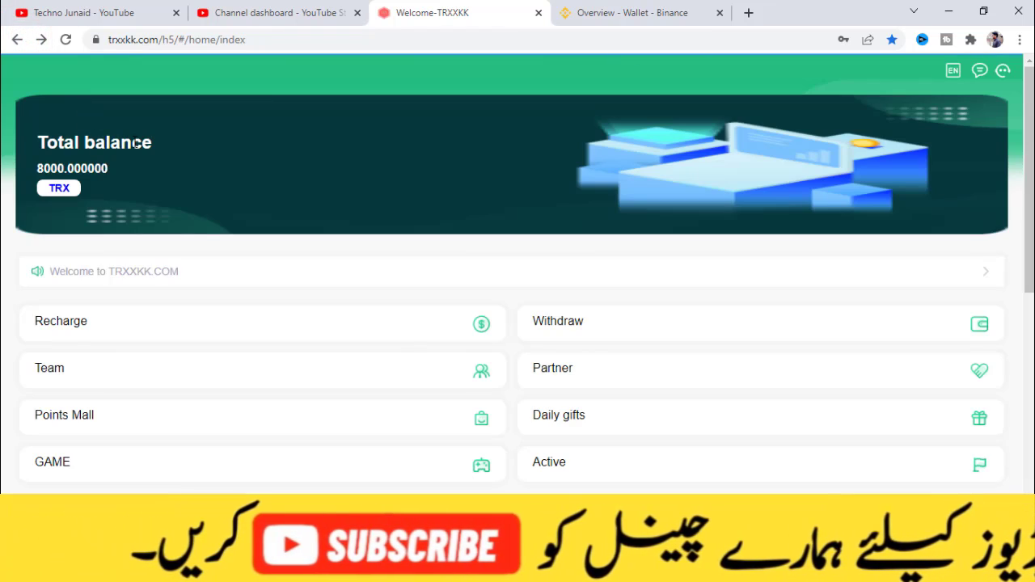
{"action": "left_click", "coordinate": [570, 416]}
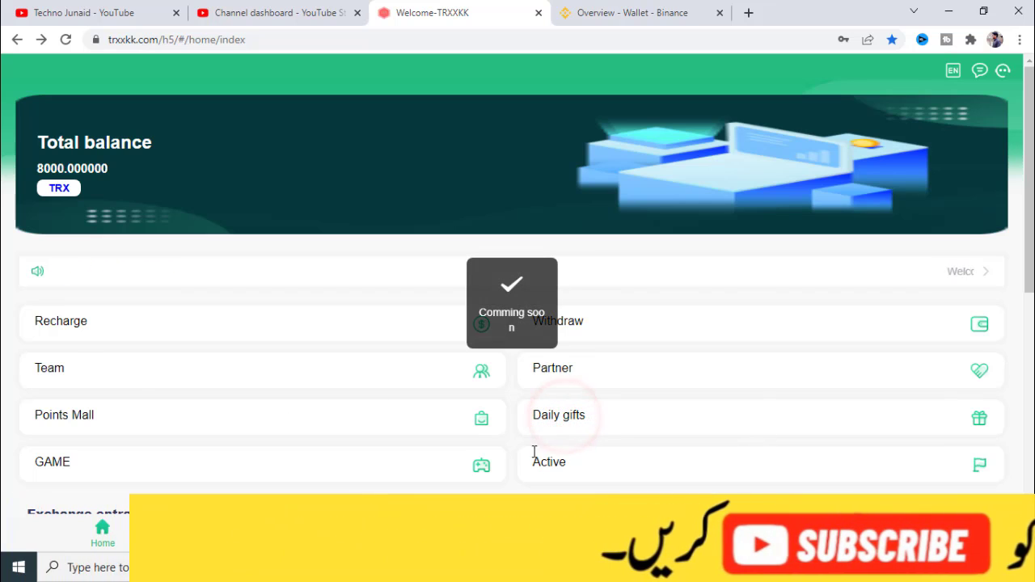
{"action": "left_click", "coordinate": [87, 458]}
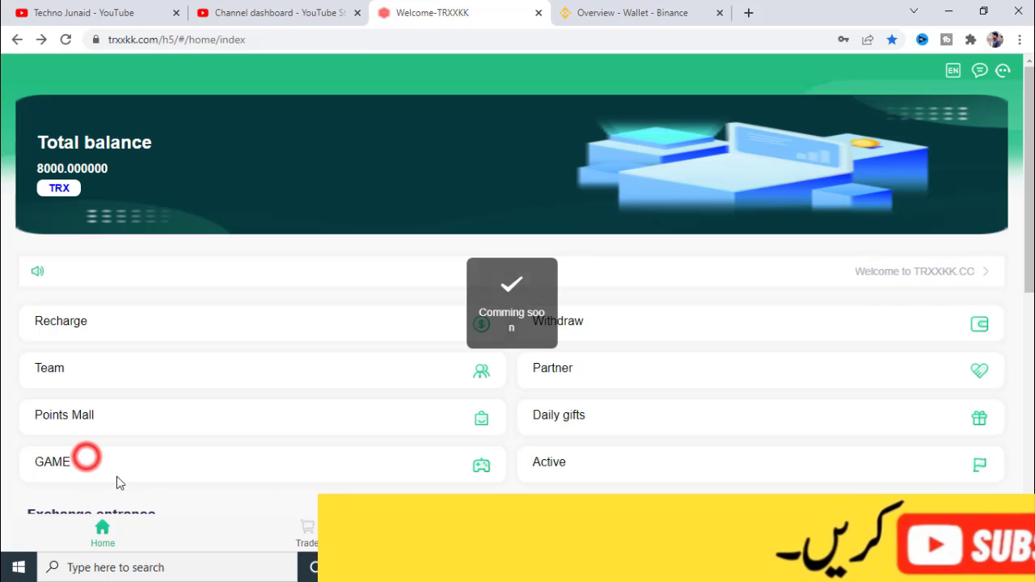
{"action": "left_click", "coordinate": [568, 461]}
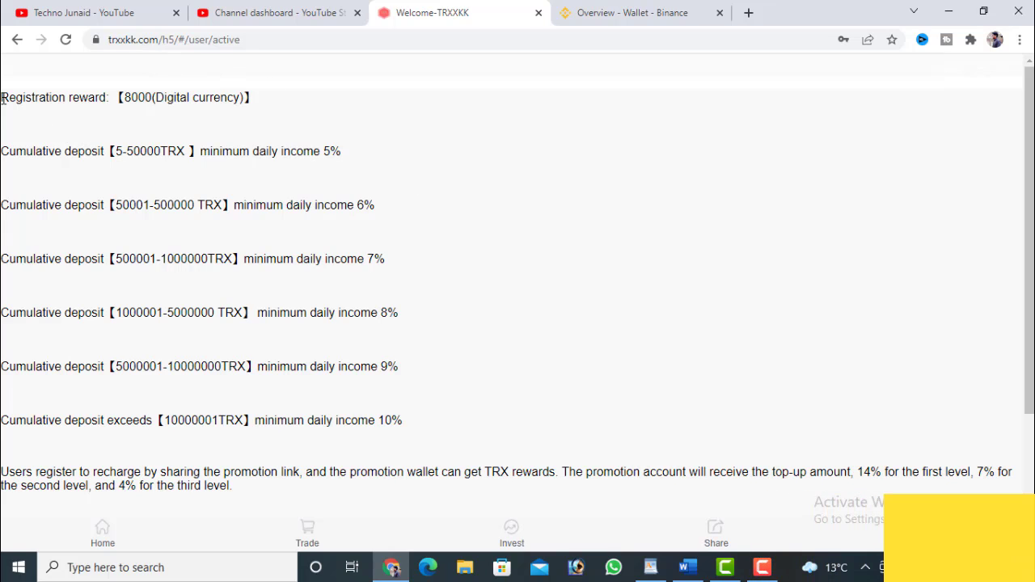
{"action": "left_click_drag", "start_coordinate": [3, 96], "coordinate": [257, 95]}
{"action": "left_click", "coordinate": [269, 108]}
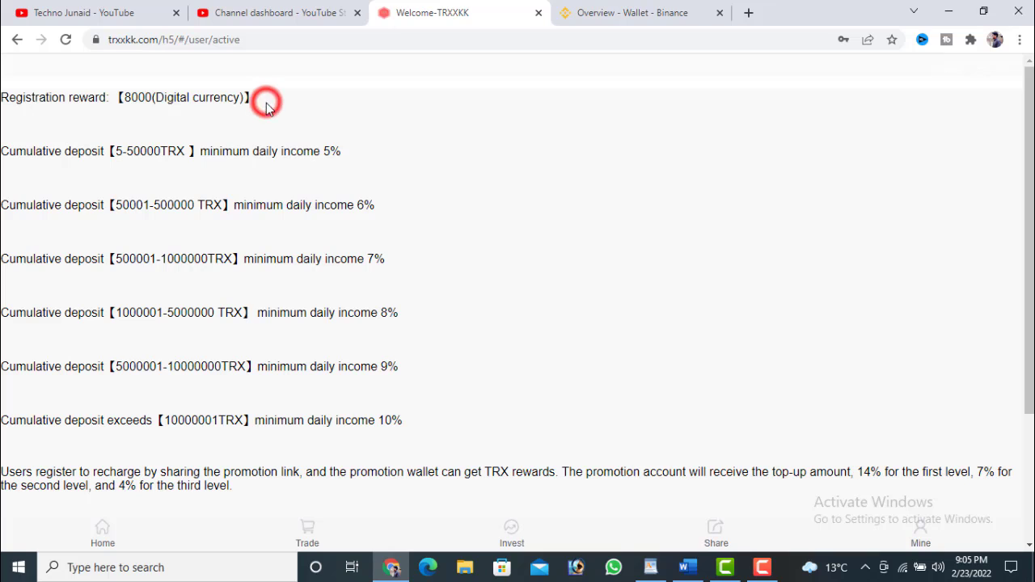
{"action": "left_click_drag", "start_coordinate": [4, 152], "coordinate": [284, 174]}
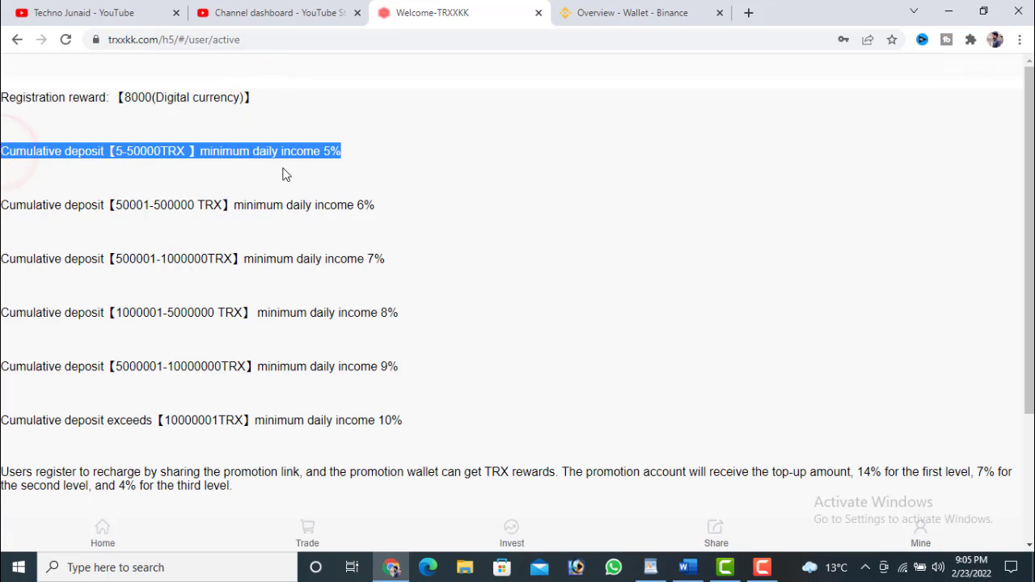
{"action": "left_click", "coordinate": [356, 161]}
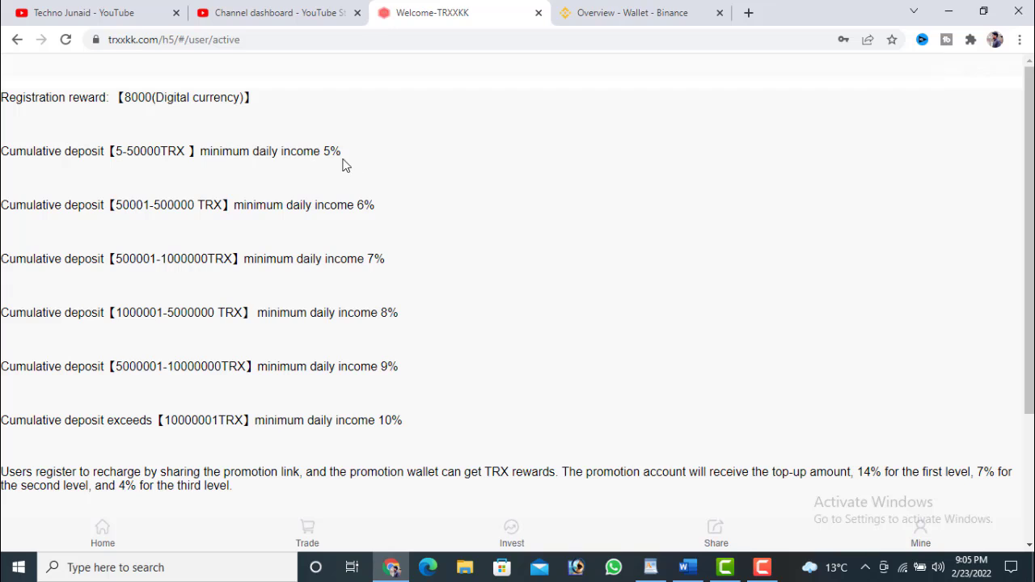
{"action": "left_click_drag", "start_coordinate": [324, 148], "coordinate": [343, 158]}
{"action": "left_click_drag", "start_coordinate": [118, 203], "coordinate": [214, 207]}
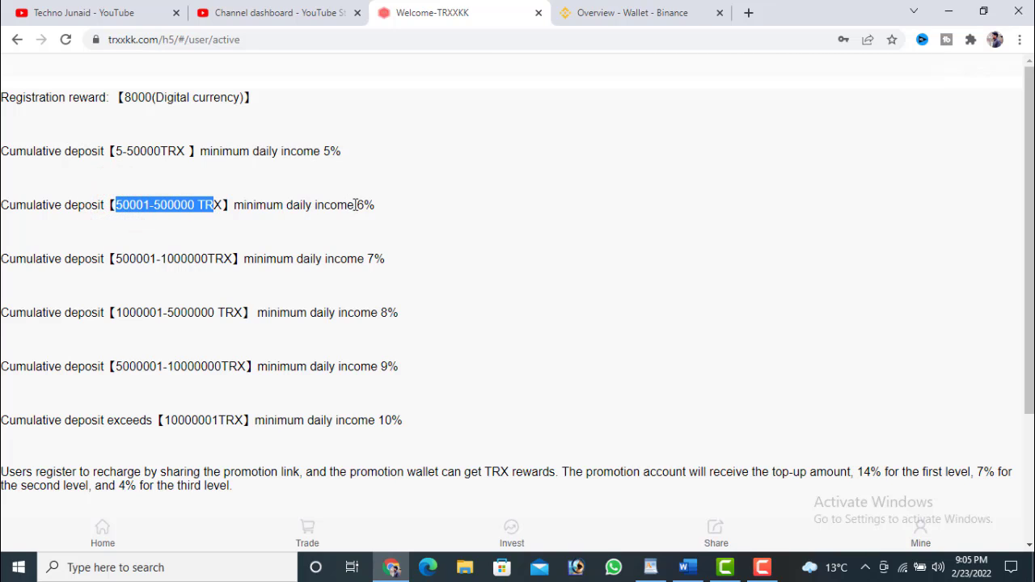
{"action": "left_click_drag", "start_coordinate": [355, 204], "coordinate": [377, 210]}
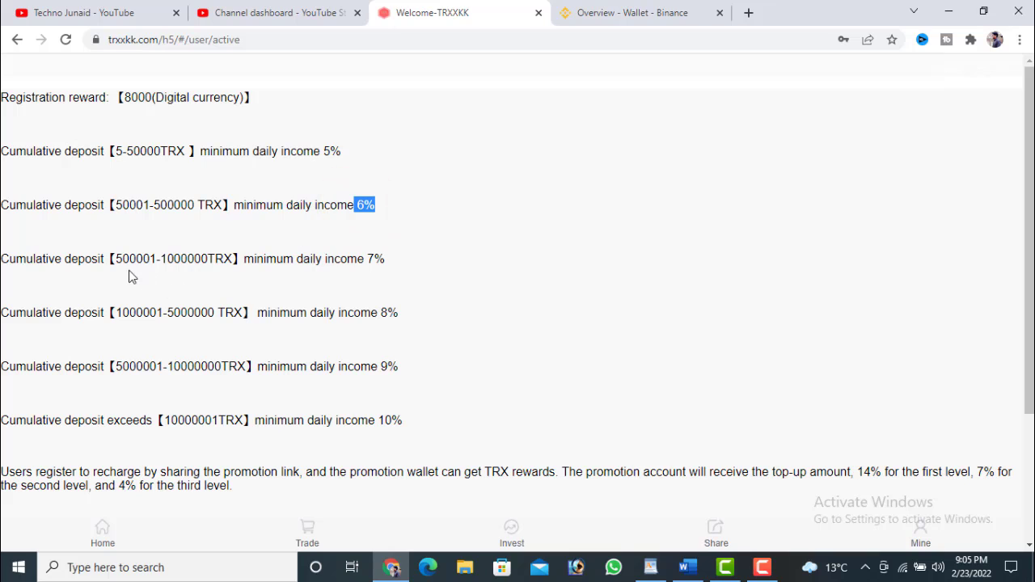
{"action": "left_click_drag", "start_coordinate": [116, 258], "coordinate": [243, 259]}
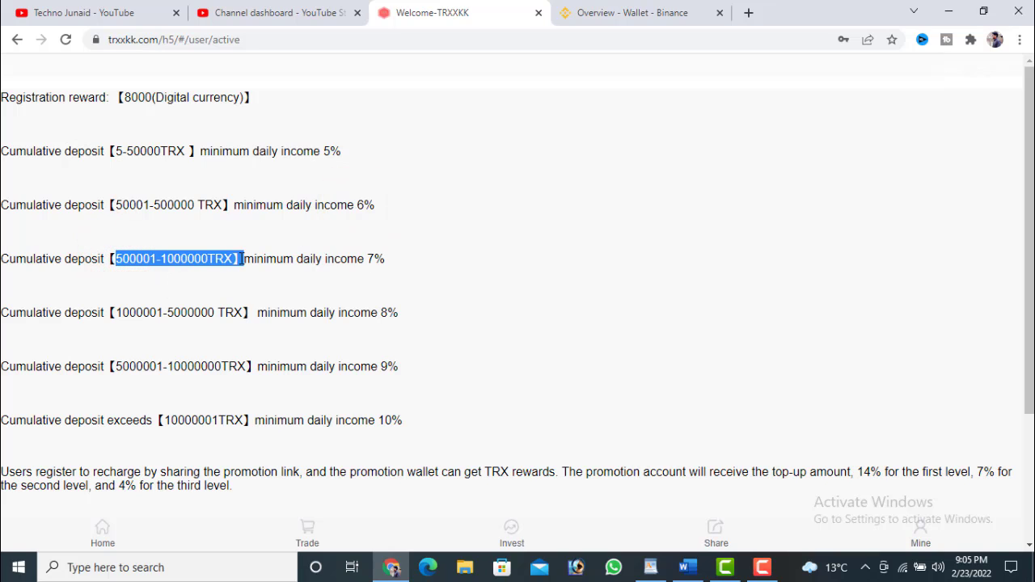
{"action": "left_click_drag", "start_coordinate": [367, 256], "coordinate": [384, 259]}
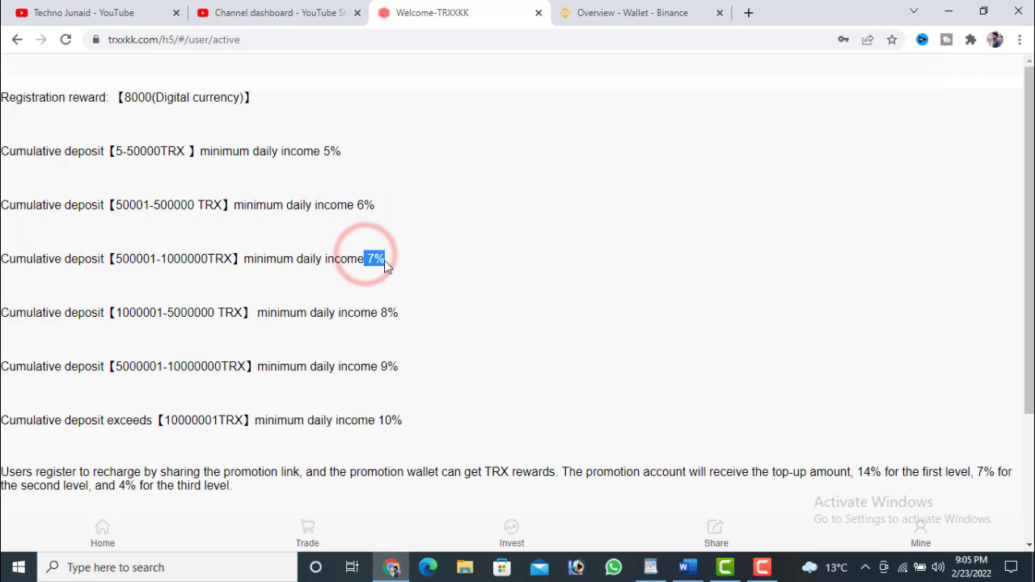
{"action": "left_click_drag", "start_coordinate": [116, 312], "coordinate": [247, 309]}
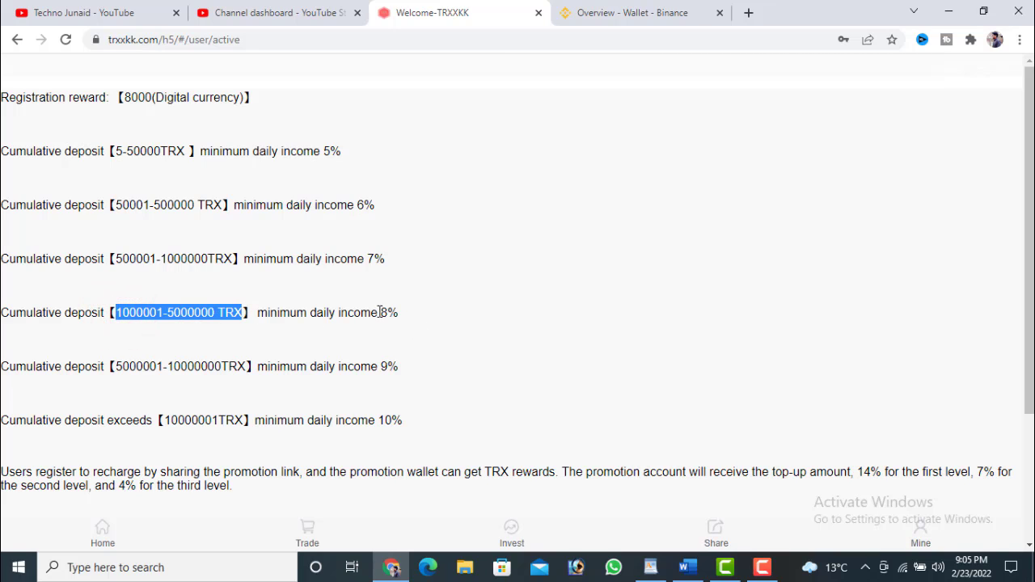
{"action": "left_click_drag", "start_coordinate": [380, 313], "coordinate": [398, 312]}
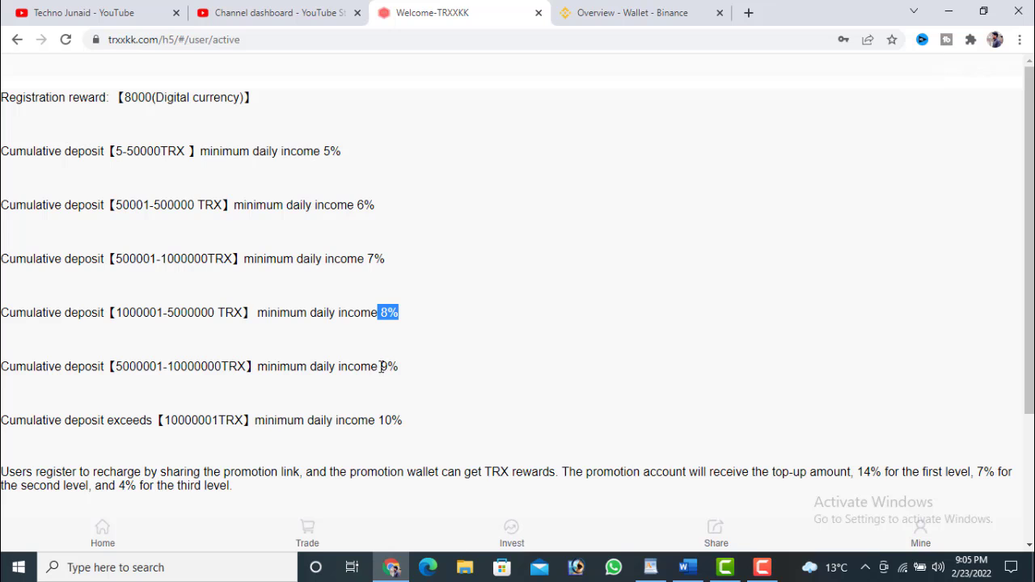
{"action": "left_click_drag", "start_coordinate": [381, 367], "coordinate": [400, 366]}
{"action": "left_click_drag", "start_coordinate": [380, 421], "coordinate": [414, 422]}
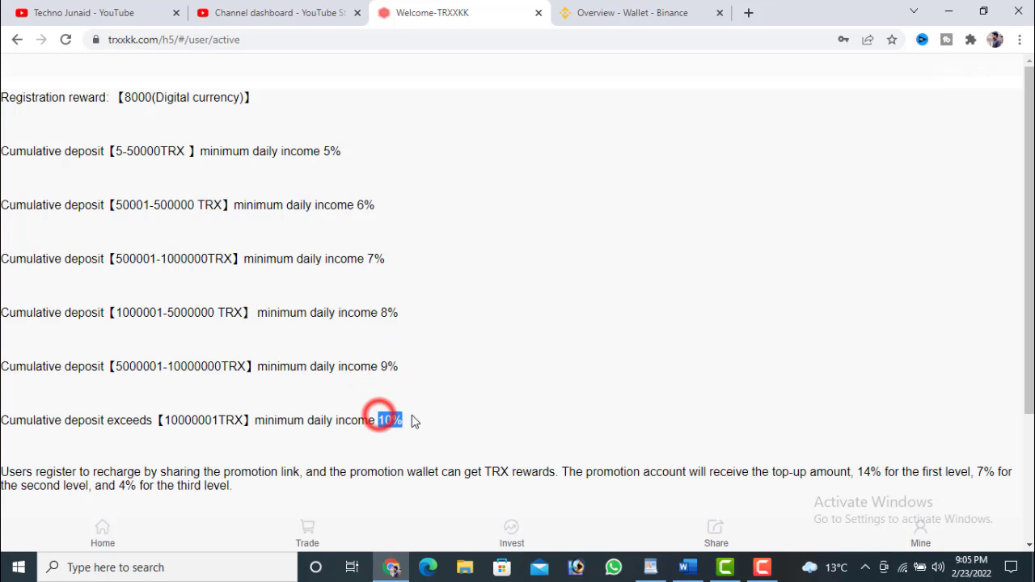
{"action": "left_click_drag", "start_coordinate": [1028, 259], "coordinate": [1033, 379]}
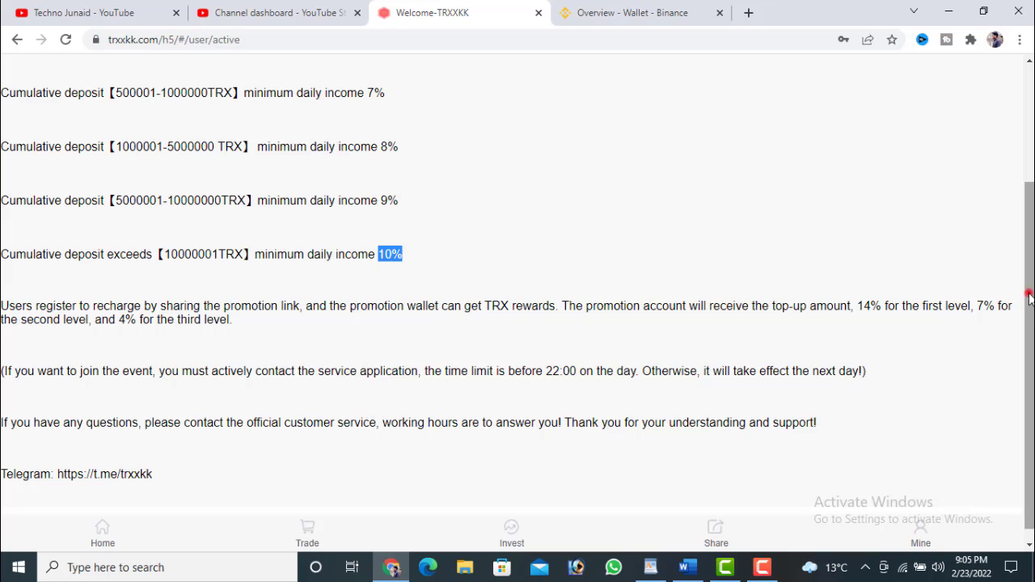
{"action": "left_click_drag", "start_coordinate": [1021, 318], "coordinate": [1024, 330]}
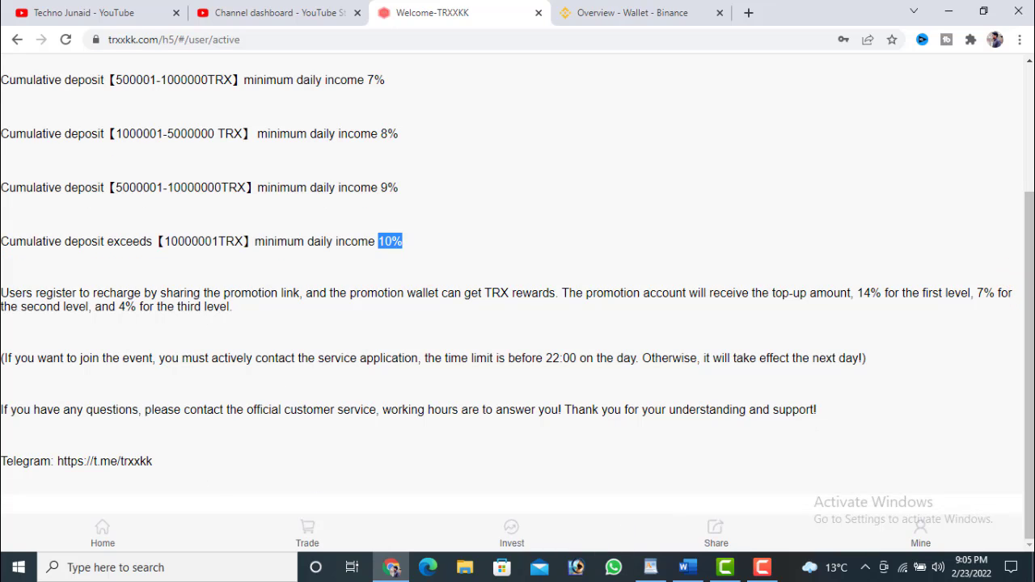
{"action": "left_click_drag", "start_coordinate": [1028, 416], "coordinate": [1003, 75]}
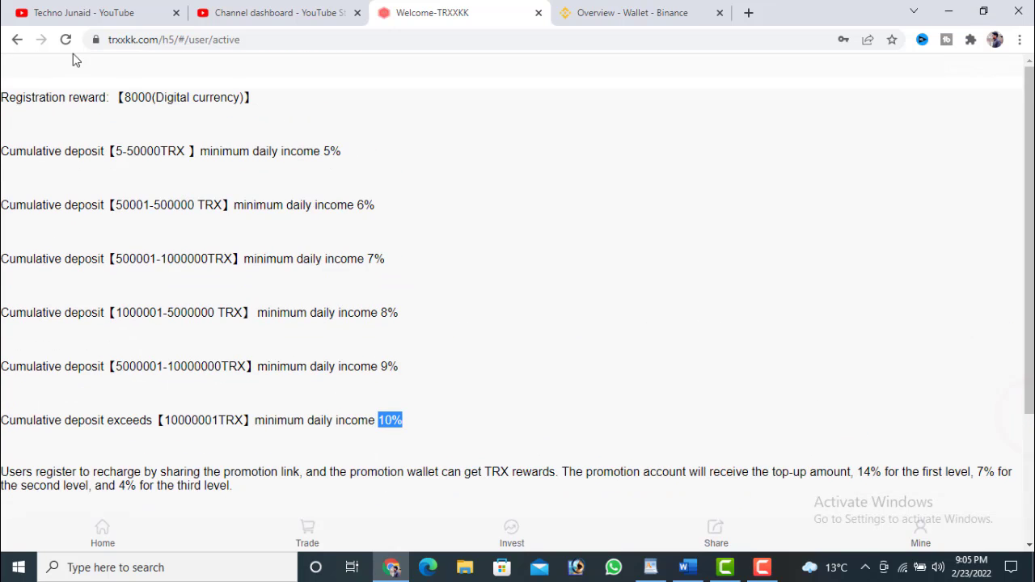
Step: Return to the home dashboard and check the Wallet Account balance of 0.000000 TRX
{"action": "left_click", "coordinate": [16, 41]}
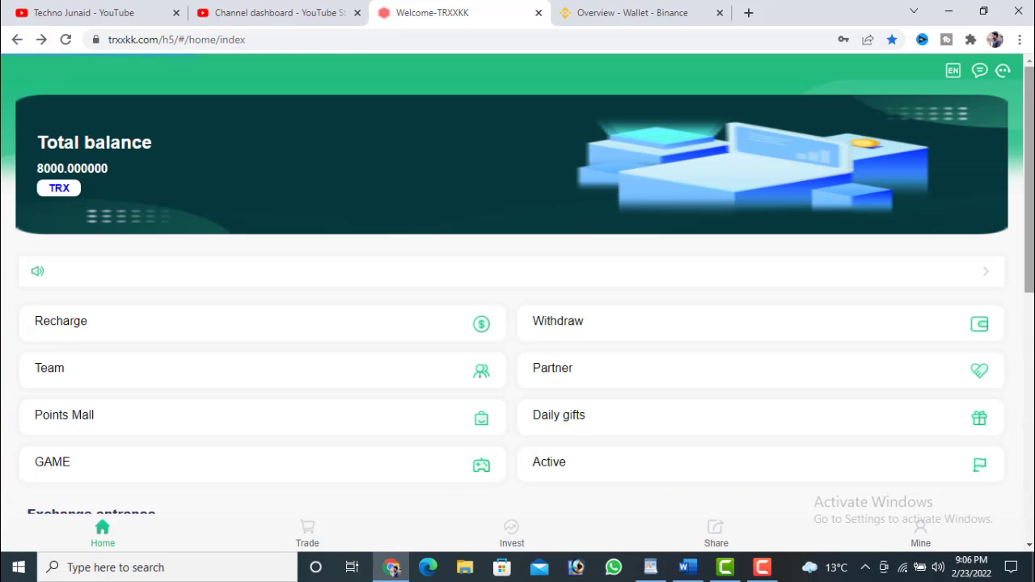
{"action": "left_click_drag", "start_coordinate": [1031, 178], "coordinate": [1032, 341]}
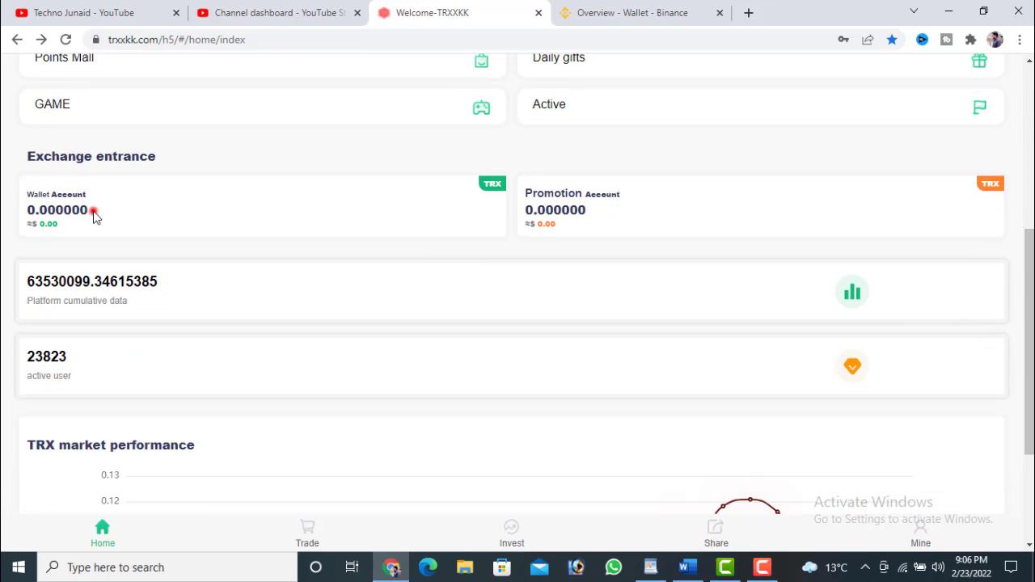
{"action": "left_click_drag", "start_coordinate": [93, 215], "coordinate": [24, 191]}
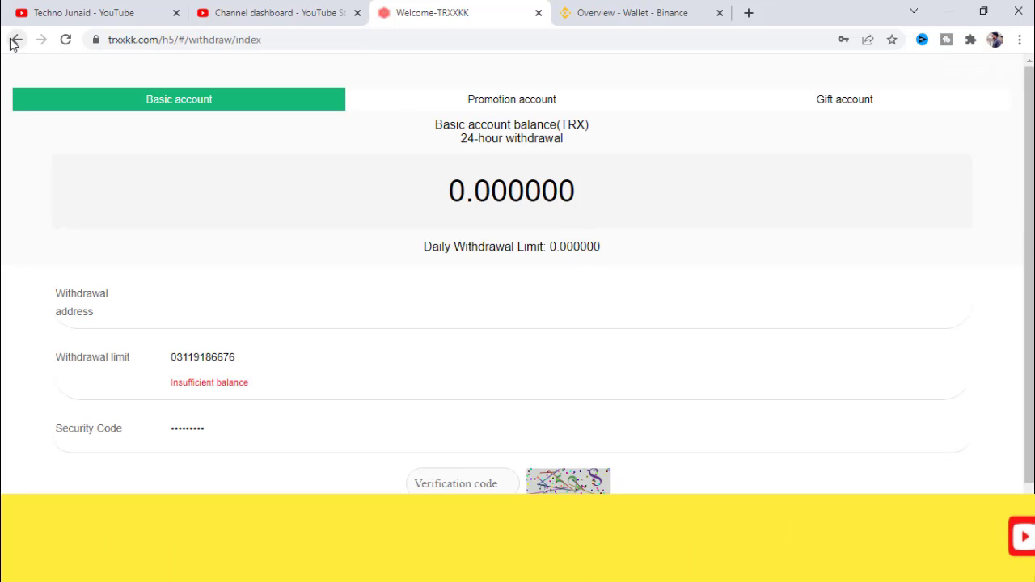
{"action": "left_click", "coordinate": [15, 40]}
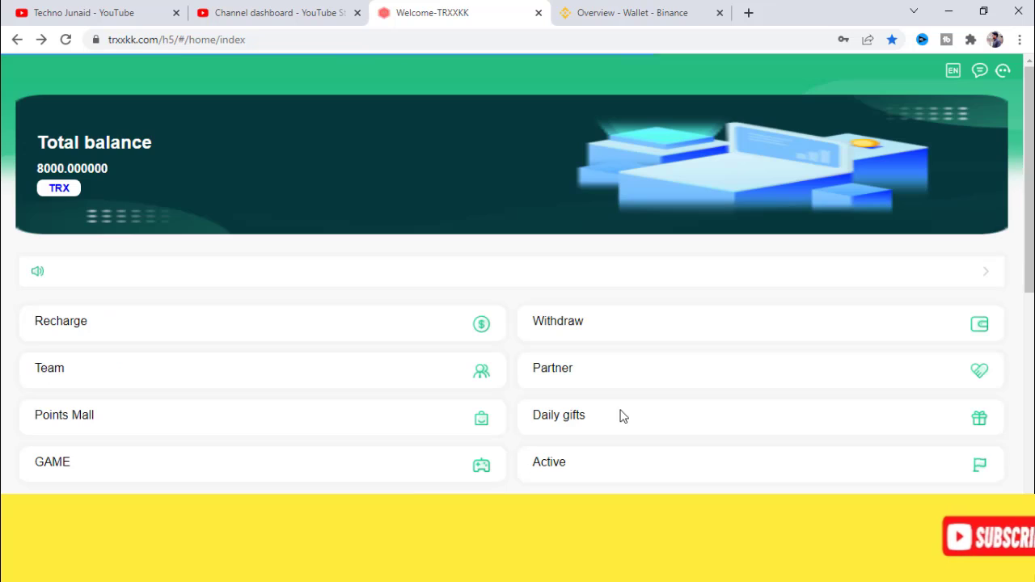
Step: Review the platform cumulative data, the 23835 active users and the TRX market chart
{"action": "scroll", "coordinate": [1026, 176], "scroll_direction": "down", "scroll_amount": 3}
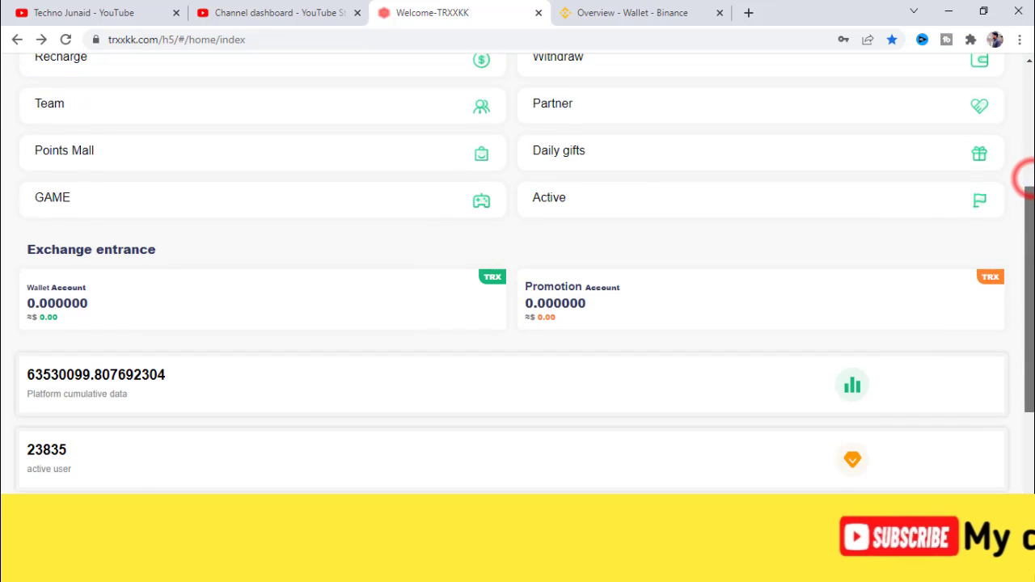
{"action": "scroll", "coordinate": [1024, 176], "scroll_direction": "down", "scroll_amount": 3}
{"action": "scroll", "coordinate": [1017, 185], "scroll_direction": "up", "scroll_amount": 1}
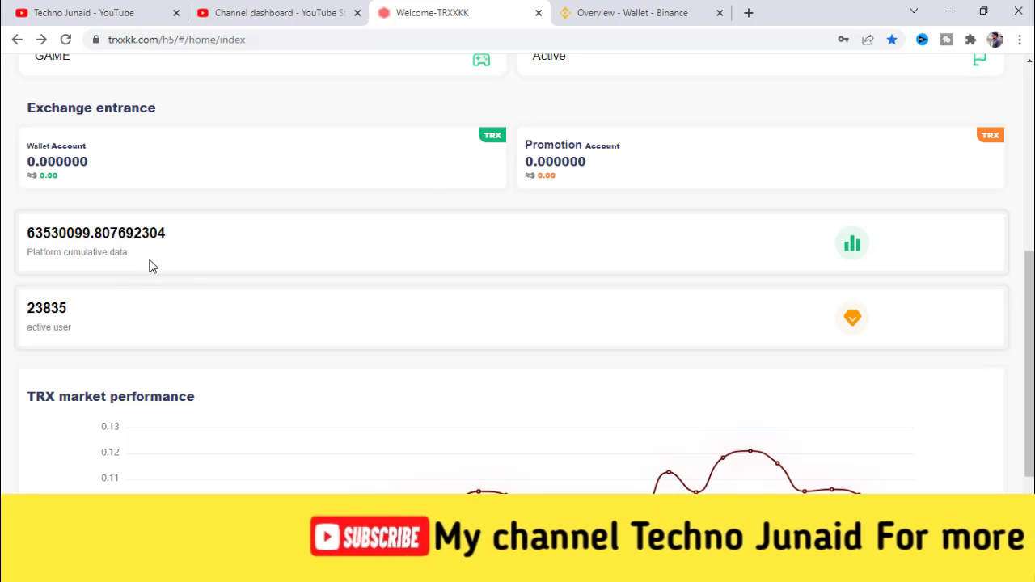
{"action": "left_click_drag", "start_coordinate": [124, 252], "coordinate": [24, 231]}
{"action": "left_click", "coordinate": [92, 319]}
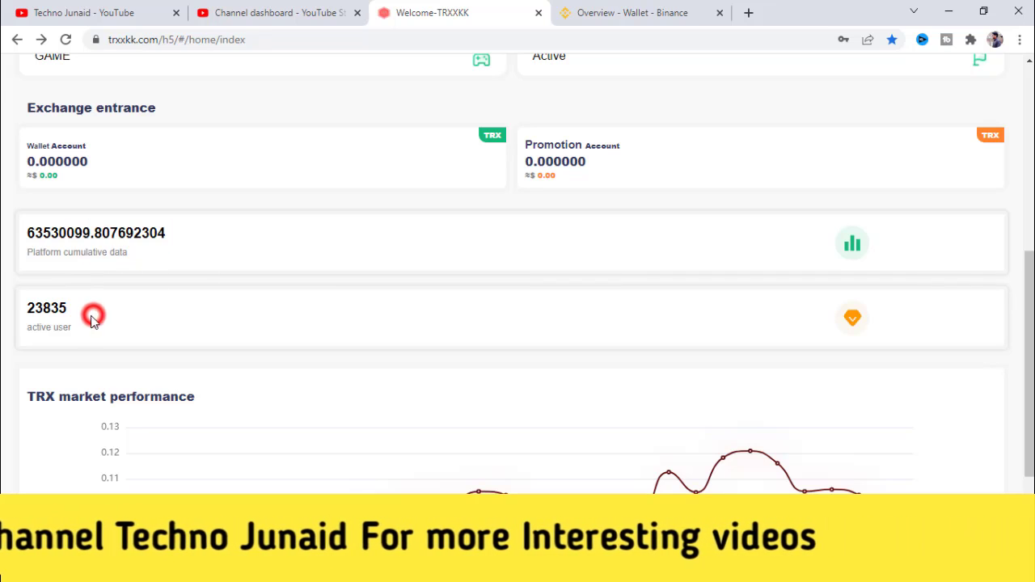
{"action": "left_click_drag", "start_coordinate": [72, 328], "coordinate": [21, 302]}
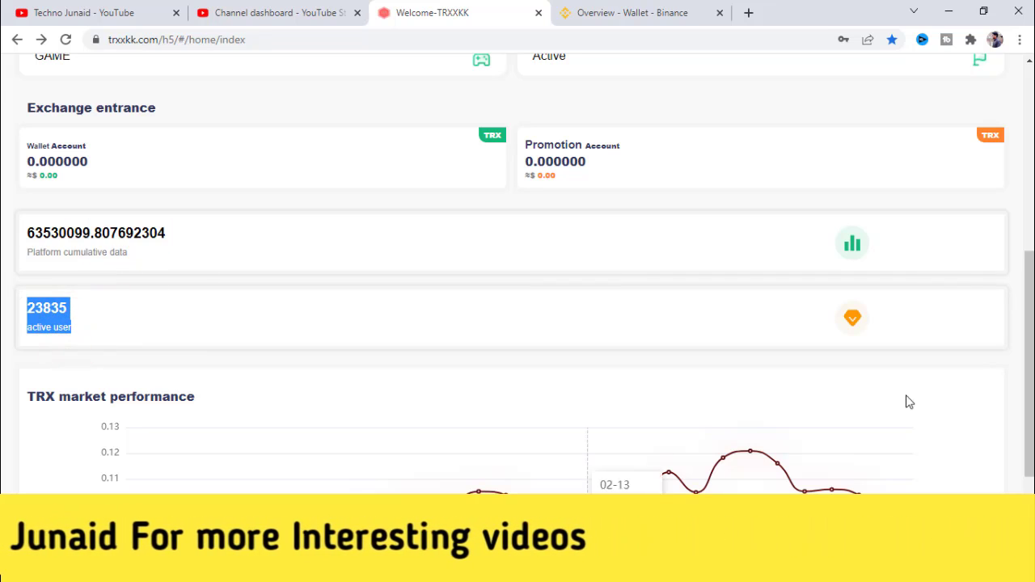
{"action": "scroll", "coordinate": [1018, 323], "scroll_direction": "down", "scroll_amount": 3}
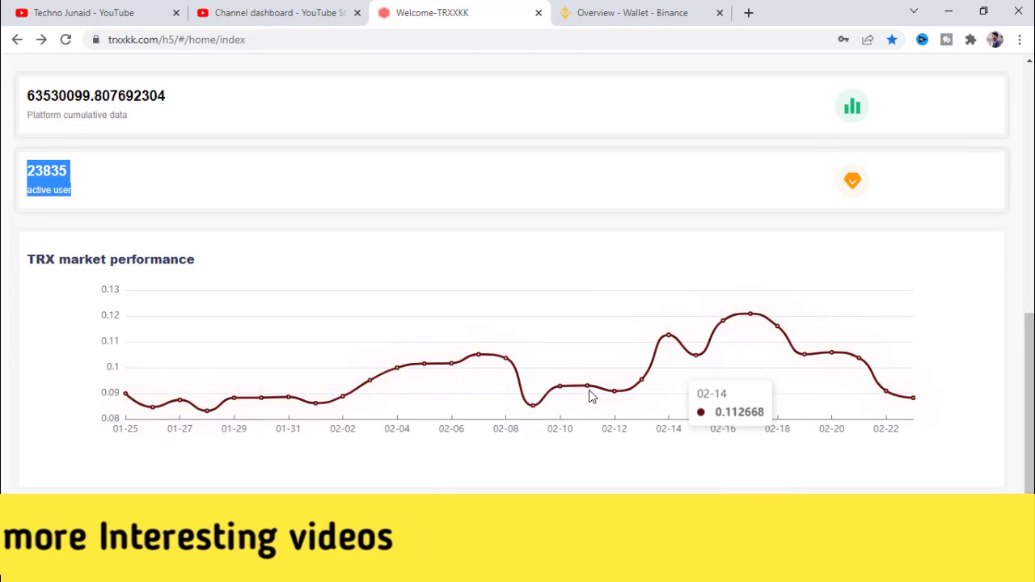
{"action": "left_click_drag", "start_coordinate": [1032, 469], "coordinate": [1021, 275]}
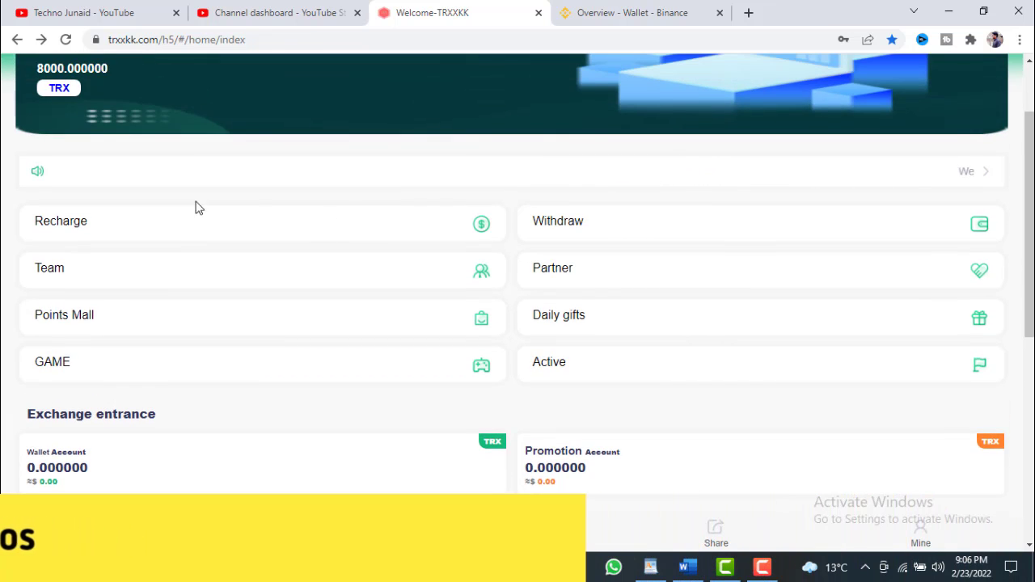
Step: Open Recharge for the Basic account and select the TRX (TRC-20) deposit address
{"action": "left_click", "coordinate": [65, 218]}
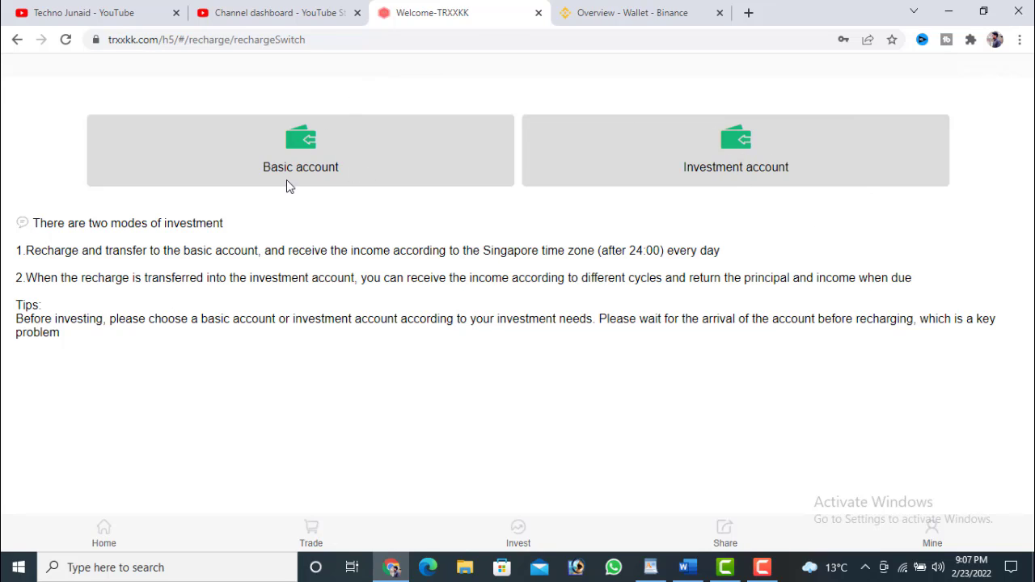
{"action": "left_click", "coordinate": [292, 144]}
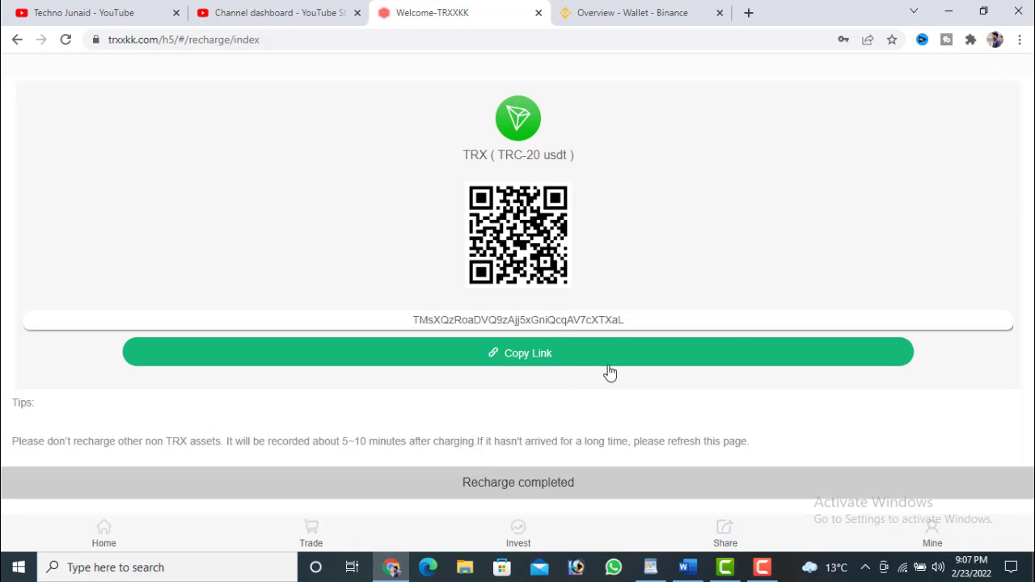
{"action": "left_click_drag", "start_coordinate": [628, 320], "coordinate": [431, 316]}
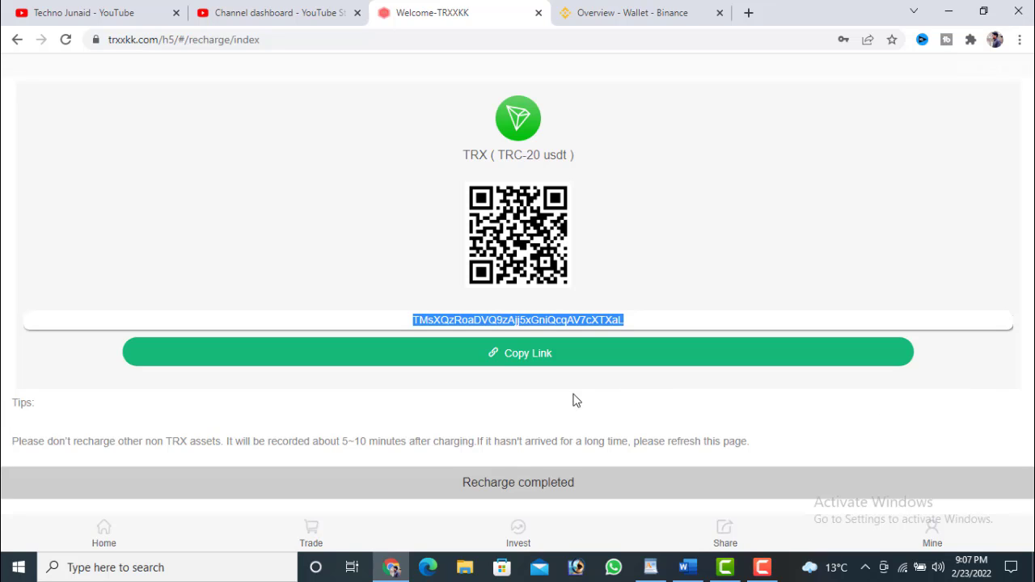
{"action": "left_click_drag", "start_coordinate": [338, 444], "coordinate": [783, 481]}
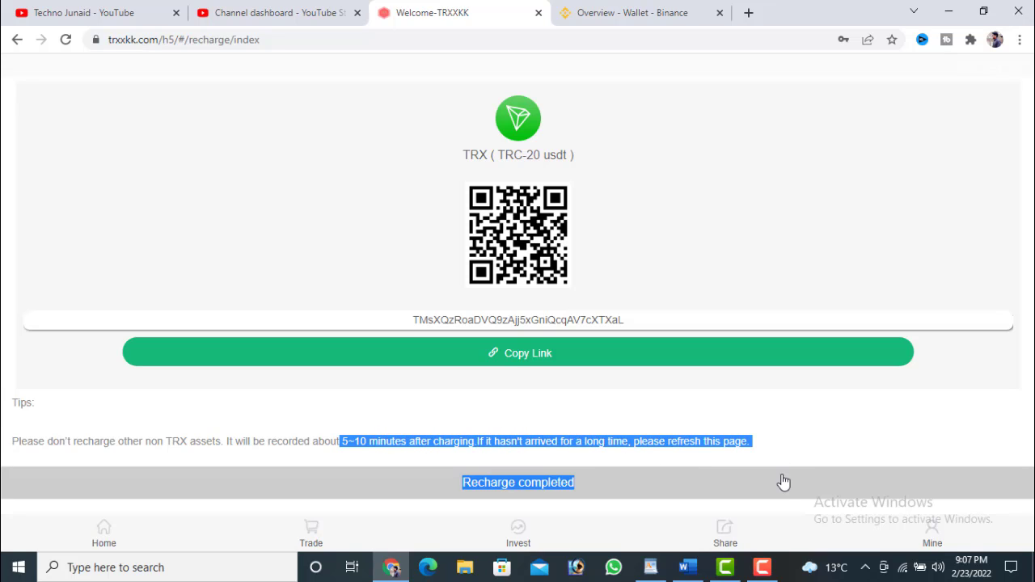
{"action": "left_click", "coordinate": [805, 422]}
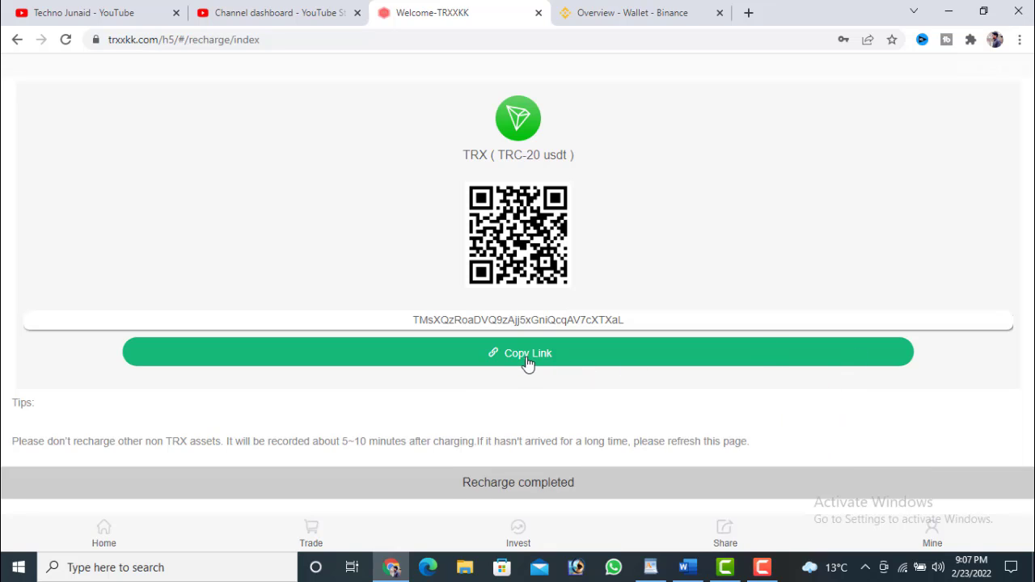
Step: In Binance, start a crypto withdrawal and choose TRX as the coin
{"action": "left_click", "coordinate": [619, 18]}
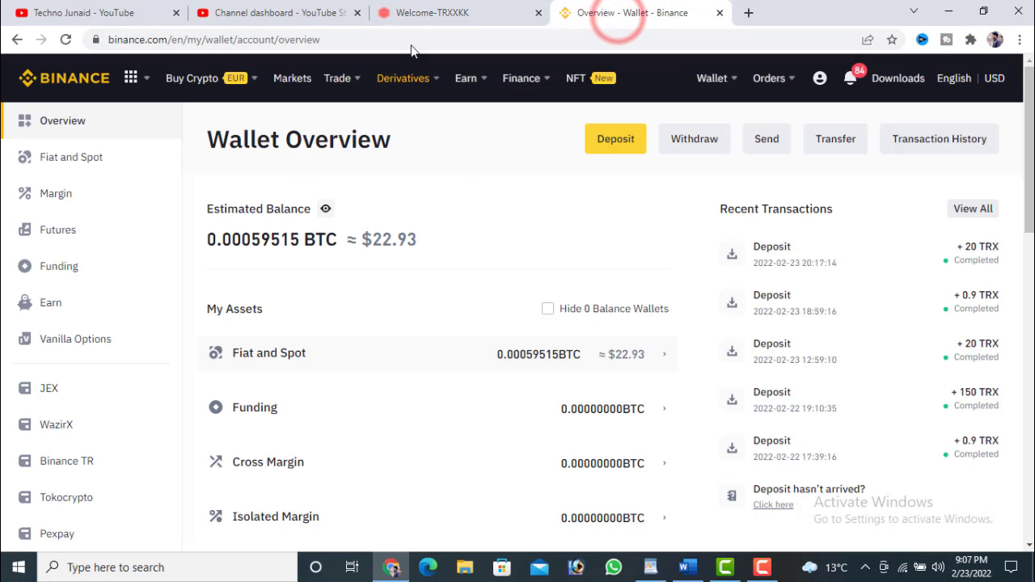
{"action": "left_click", "coordinate": [678, 138]}
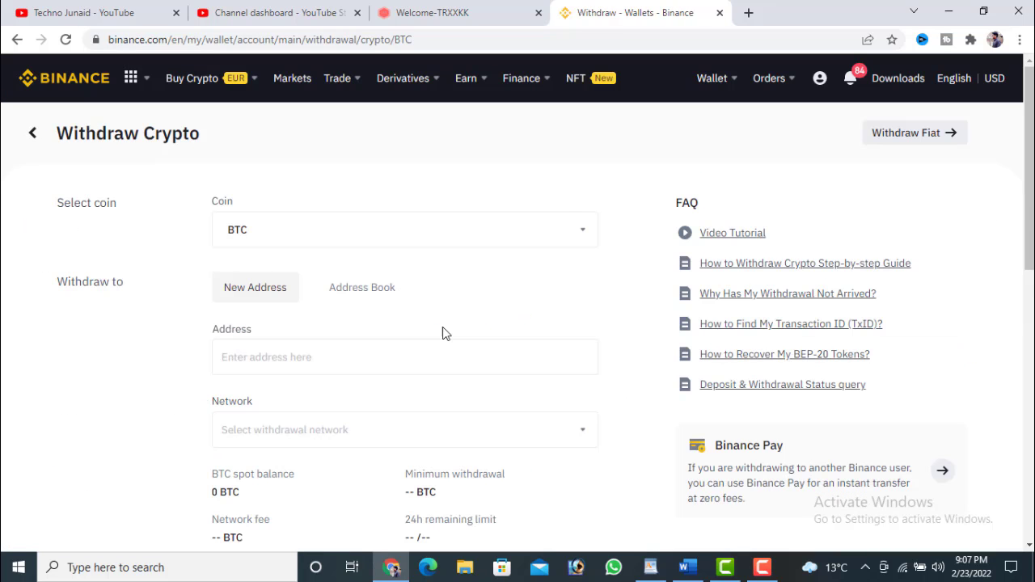
{"action": "left_click", "coordinate": [424, 226]}
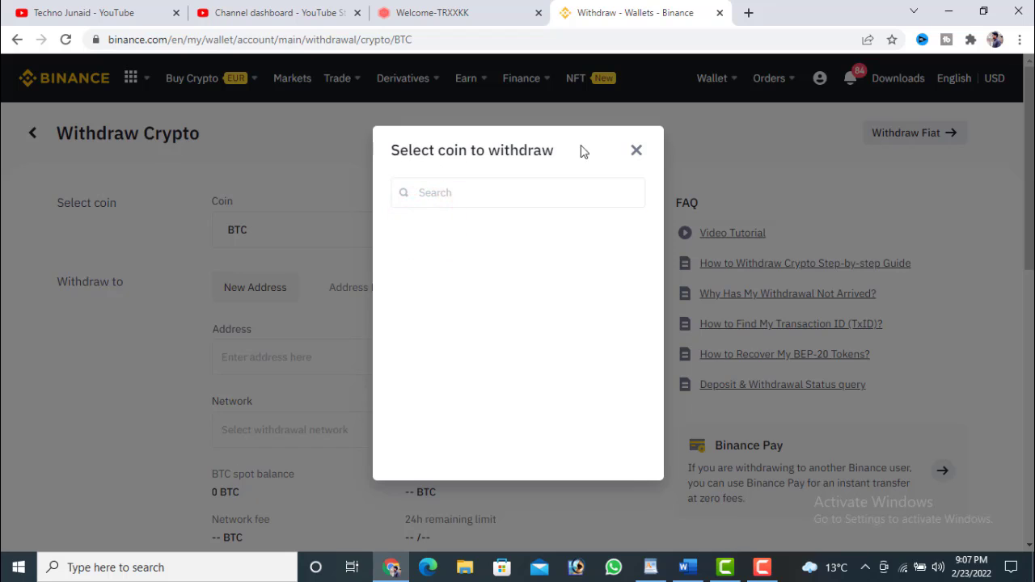
{"action": "left_click", "coordinate": [532, 192]}
{"action": "type", "text": "TR"}
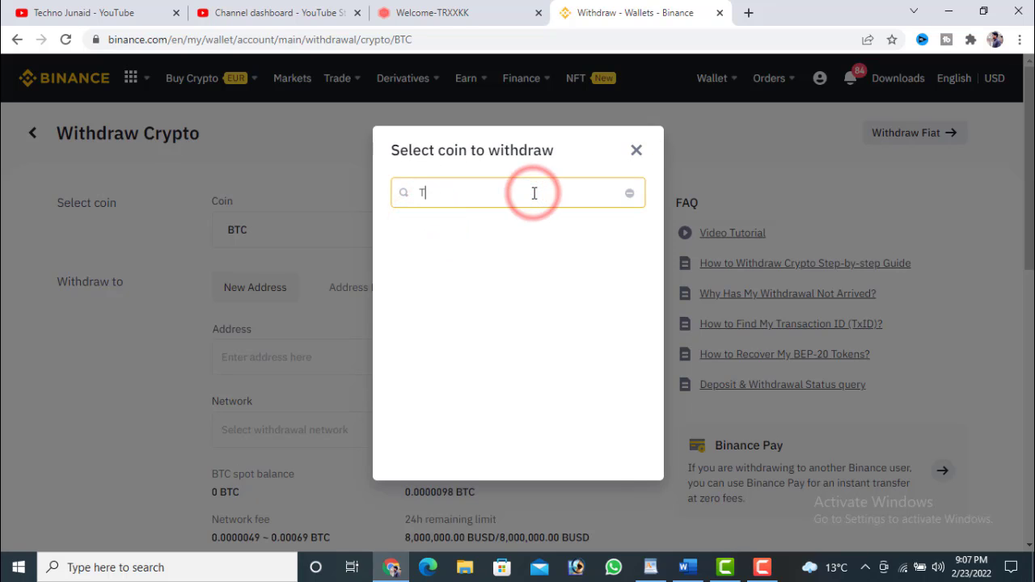
{"action": "left_click", "coordinate": [466, 239]}
Step: Paste the TRXXKK recharge address and enter a withdrawal amount of 21 TRX
{"action": "left_click", "coordinate": [254, 353]}
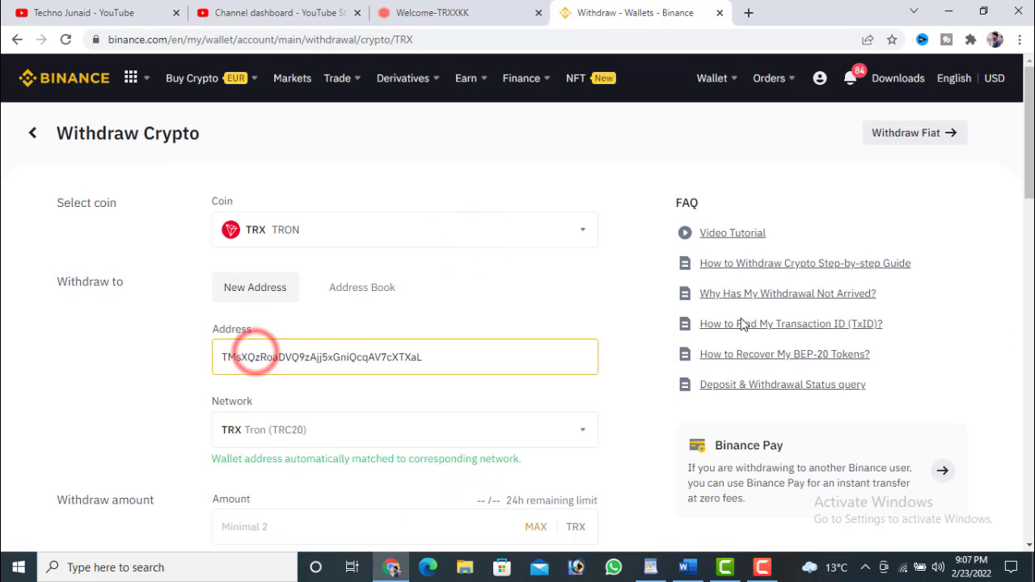
{"action": "left_click_drag", "start_coordinate": [1027, 133], "coordinate": [1028, 156]}
{"action": "scroll", "coordinate": [1027, 156], "scroll_direction": "down", "scroll_amount": 2}
{"action": "left_click", "coordinate": [278, 259]}
{"action": "type", "text": "2"}
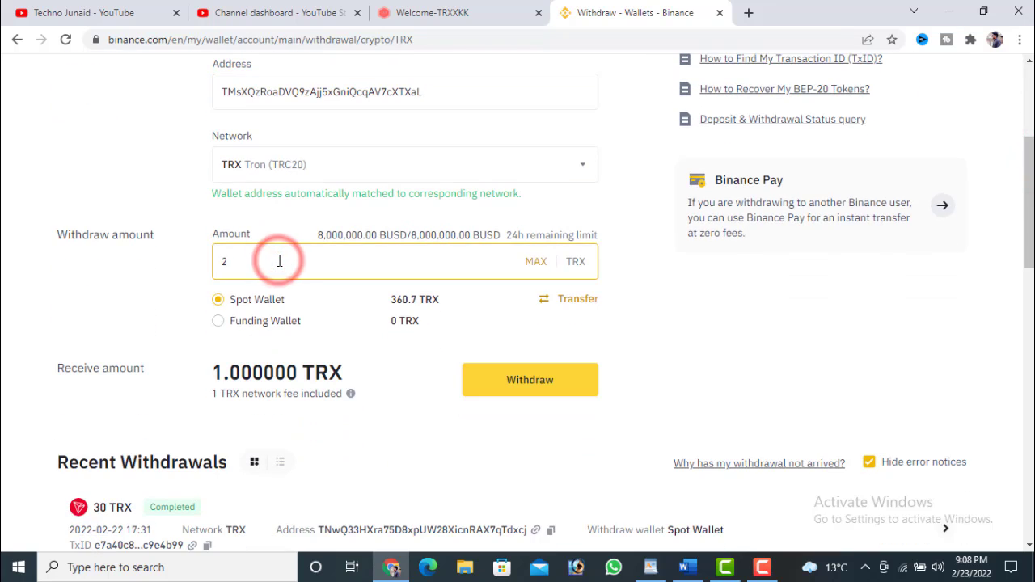
{"action": "type", "text": "1"}
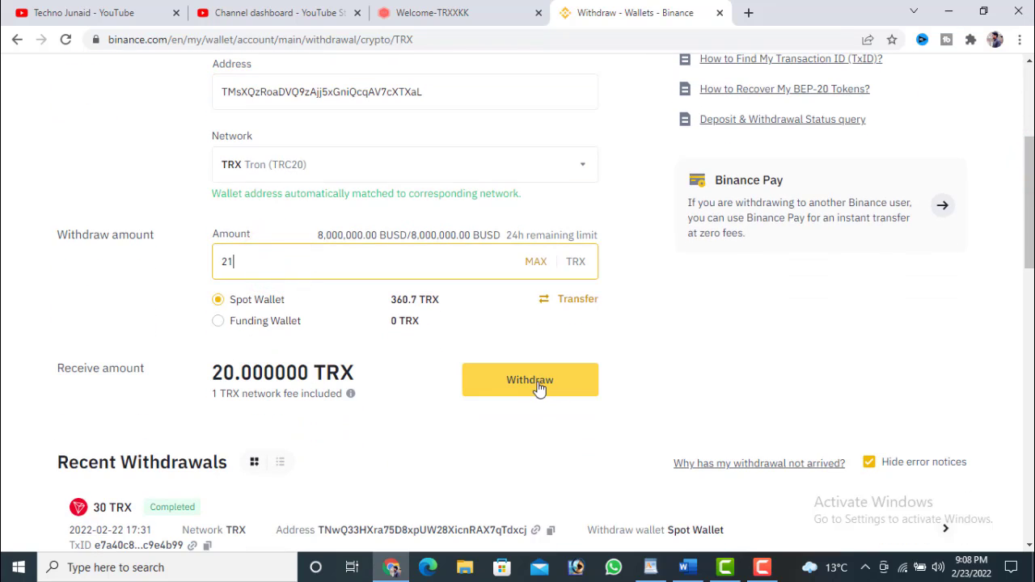
Step: Submit the withdrawal, accept the risk warning and continue to security verification
{"action": "left_click", "coordinate": [530, 385]}
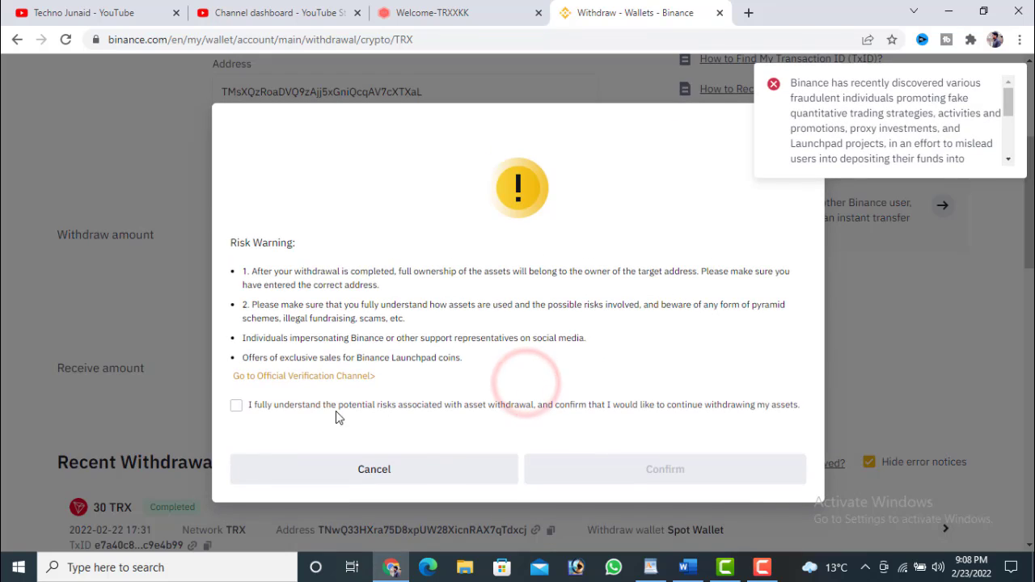
{"action": "left_click", "coordinate": [238, 408]}
{"action": "left_click", "coordinate": [686, 469]}
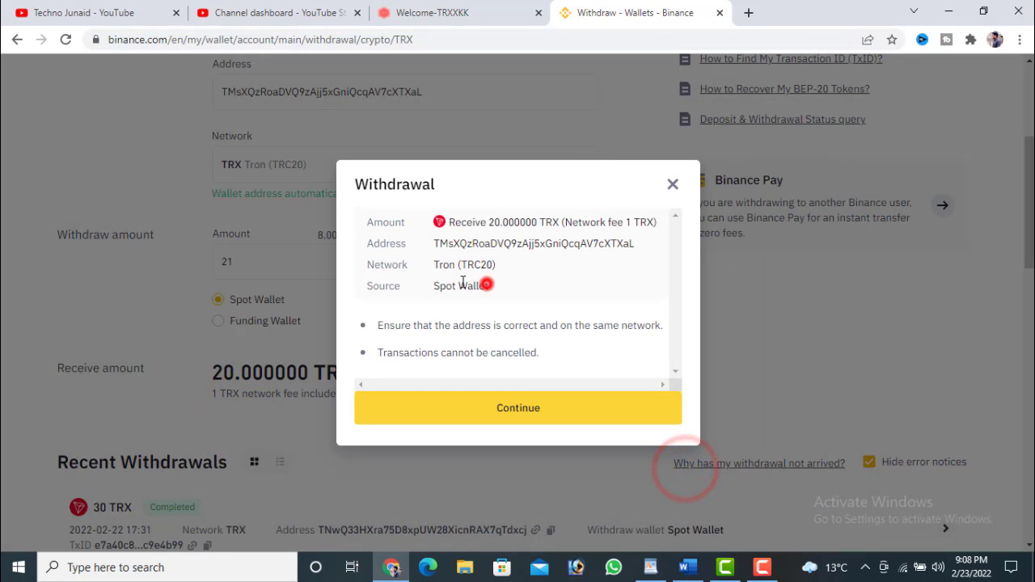
{"action": "left_click", "coordinate": [486, 283]}
{"action": "left_click", "coordinate": [504, 407]}
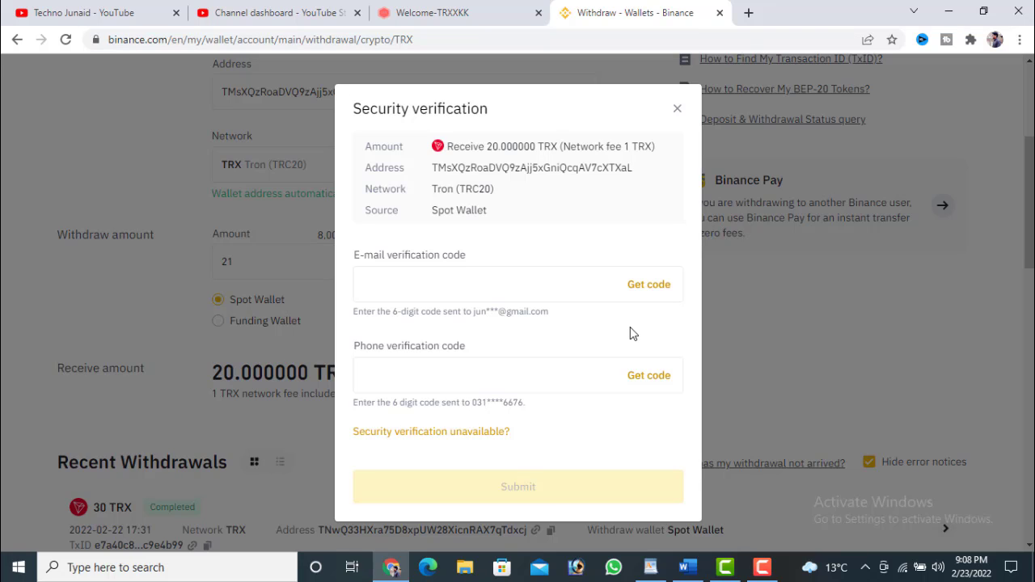
Step: Request and enter the e-mail and phone verification codes
{"action": "left_click", "coordinate": [649, 284]}
{"action": "left_click", "coordinate": [649, 375]}
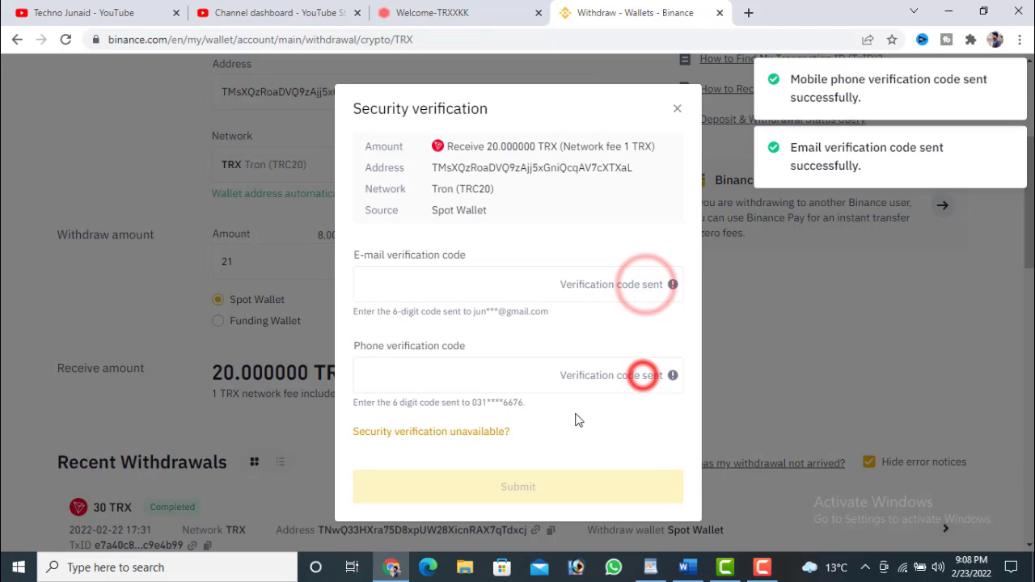
{"action": "left_click", "coordinate": [389, 287]}
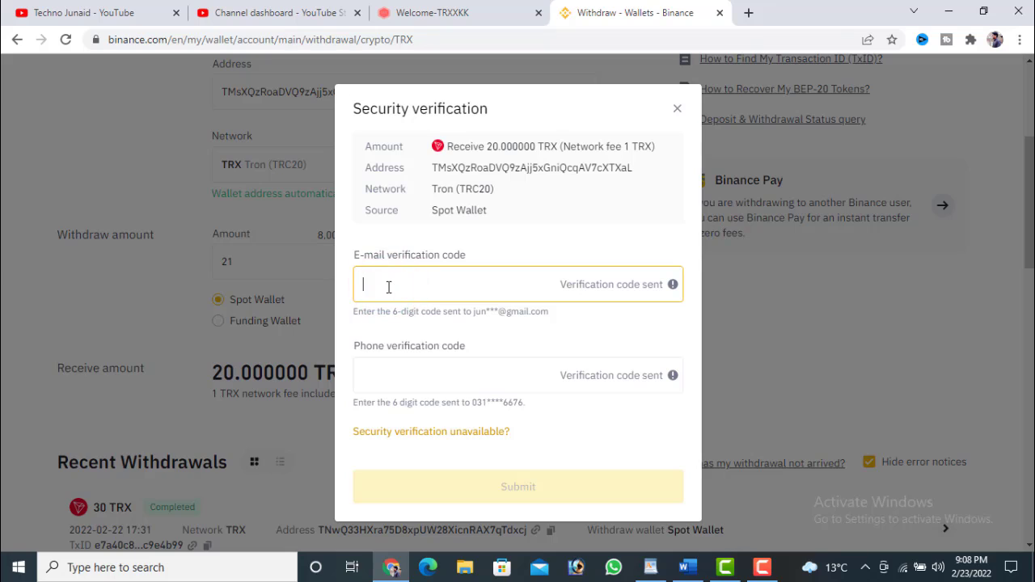
{"action": "left_click", "coordinate": [381, 374]}
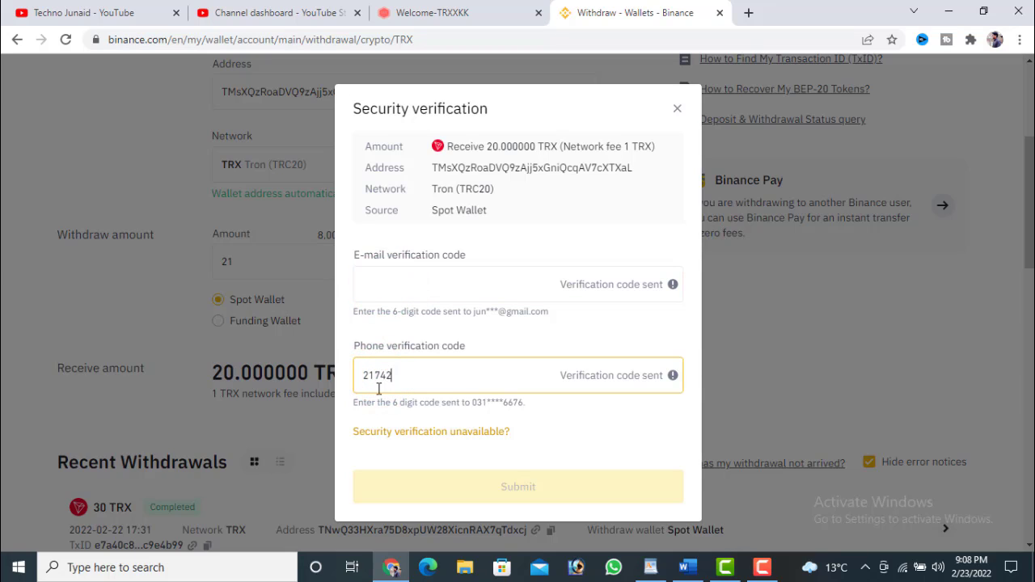
{"action": "left_click", "coordinate": [384, 376]}
{"action": "type", "text": "4"}
{"action": "left_click", "coordinate": [394, 279]}
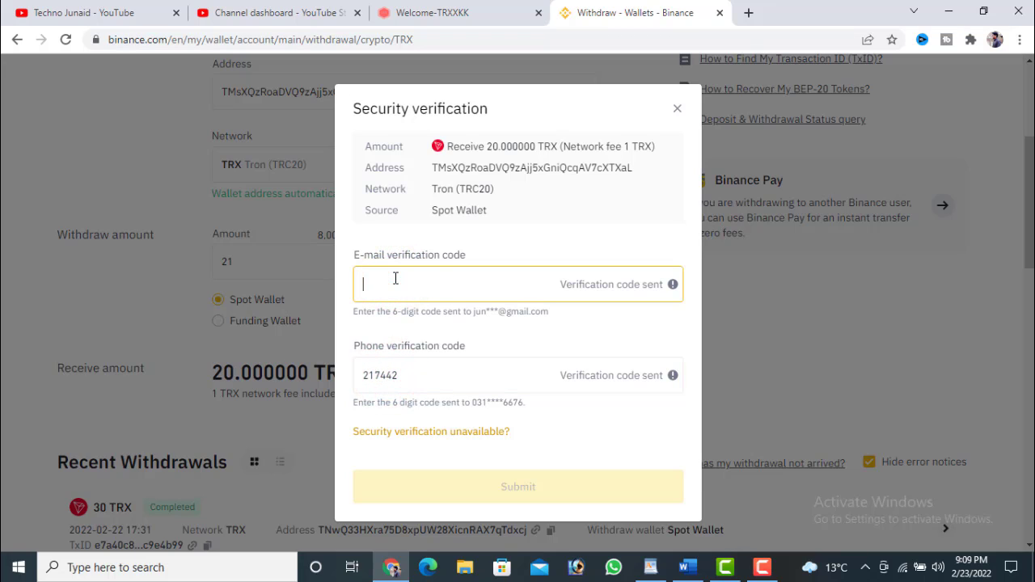
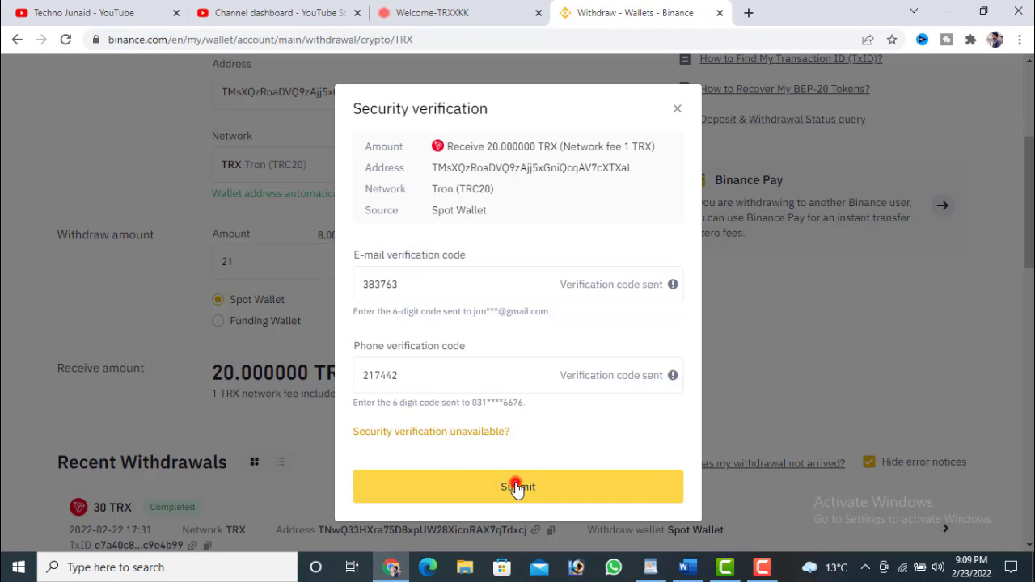
Step: Submit the codes, replace the rejected phone code with a new one, and resubmit
{"action": "left_click", "coordinate": [518, 487]}
{"action": "double_click", "coordinate": [411, 372]}
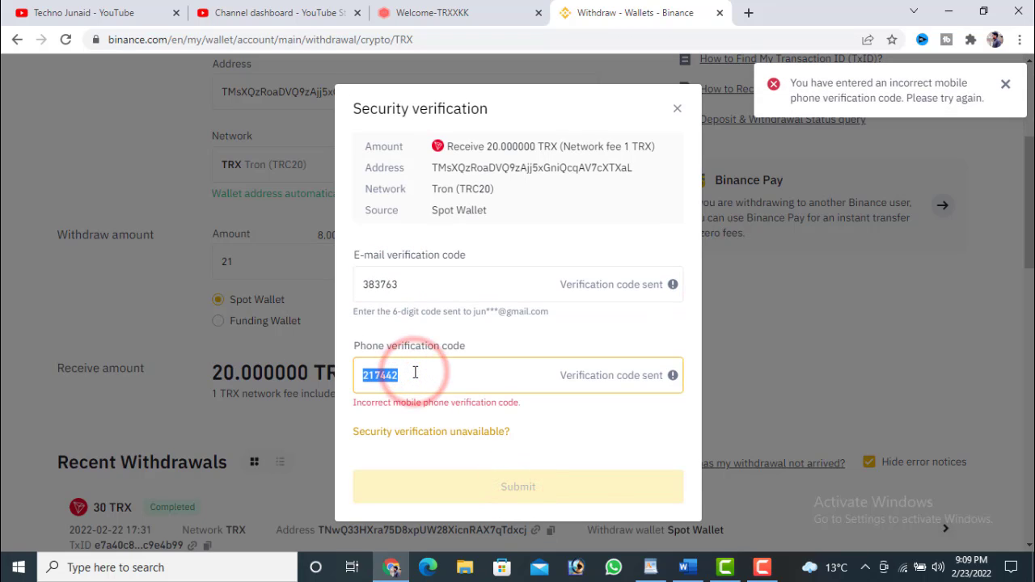
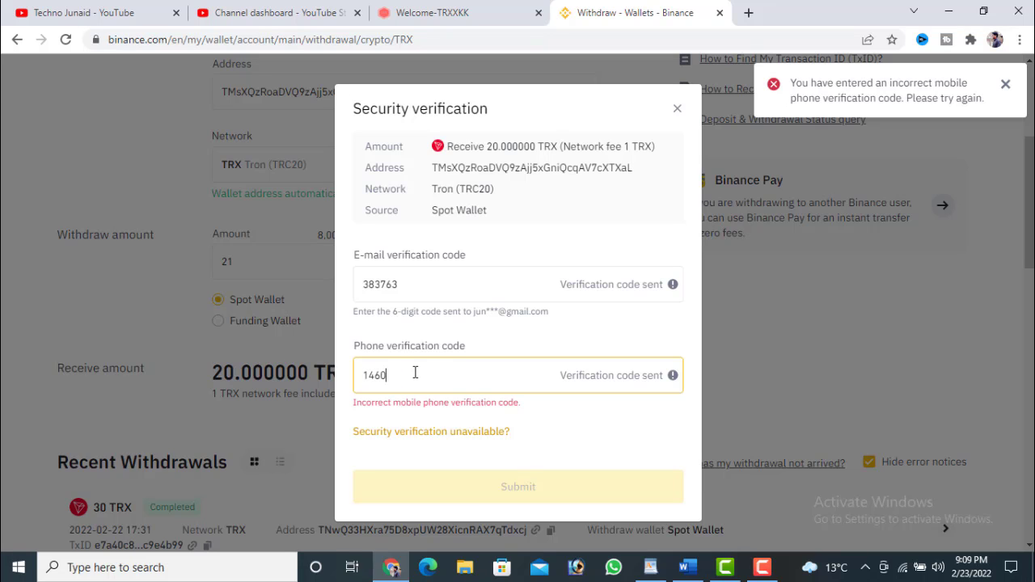
{"action": "left_click", "coordinate": [511, 488]}
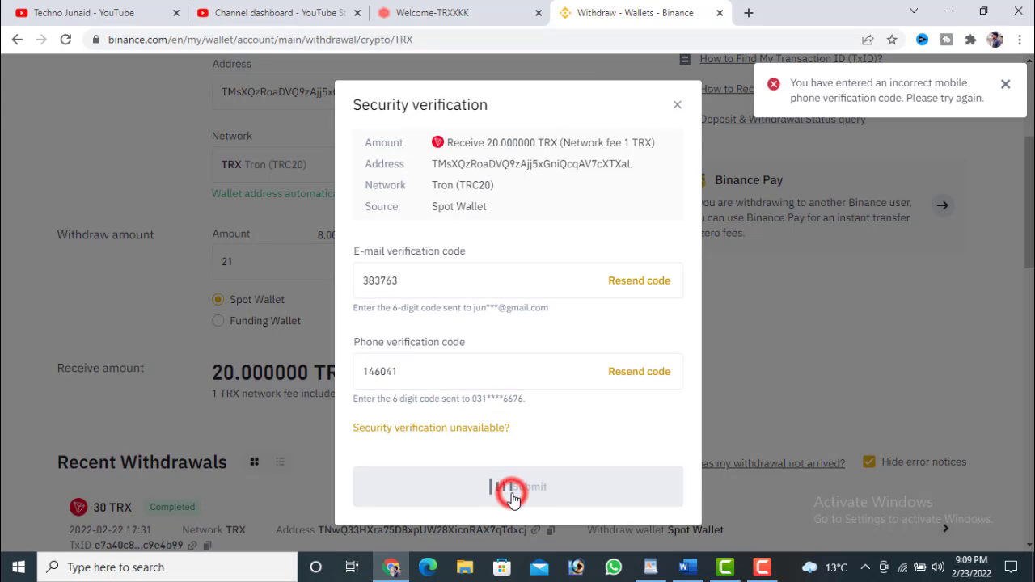
Step: Dismiss the withdrawal-submitted confirmation and go back to the Wallet Overview
{"action": "left_click", "coordinate": [520, 463]}
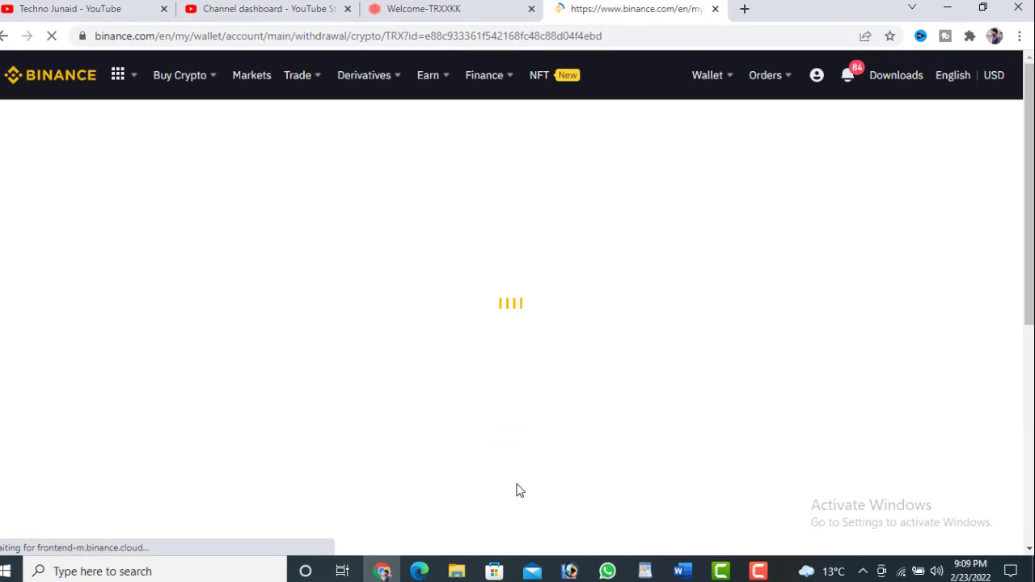
{"action": "mouse_move", "coordinate": [708, 75]}
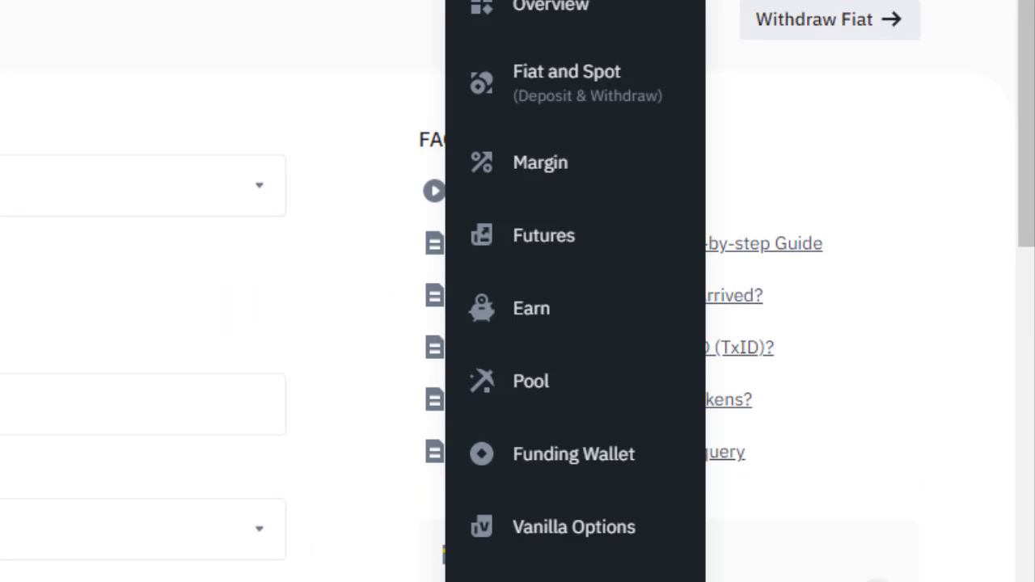
{"action": "mouse_move", "coordinate": [672, 1]}
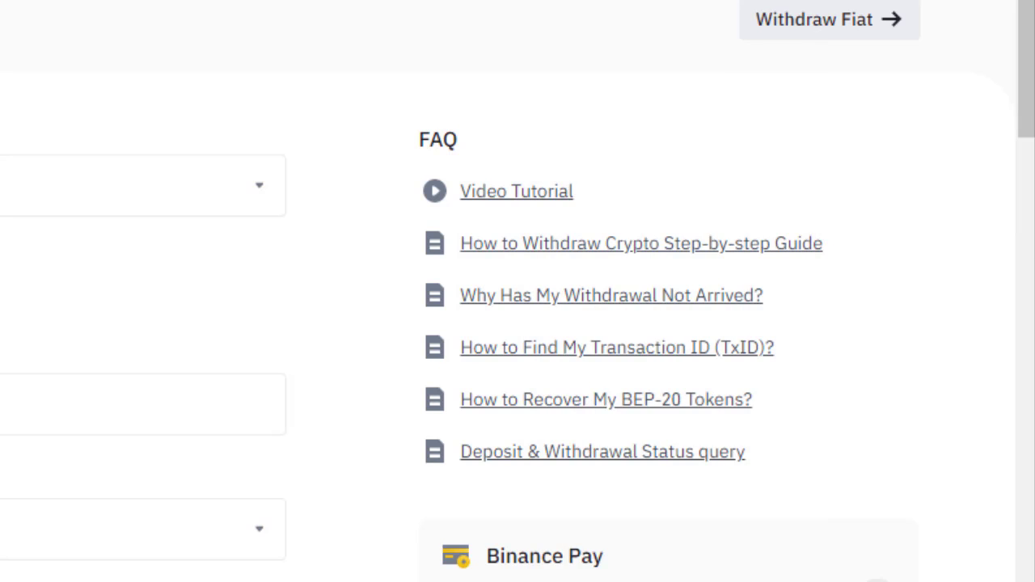
{"action": "left_click", "coordinate": [503, 9]}
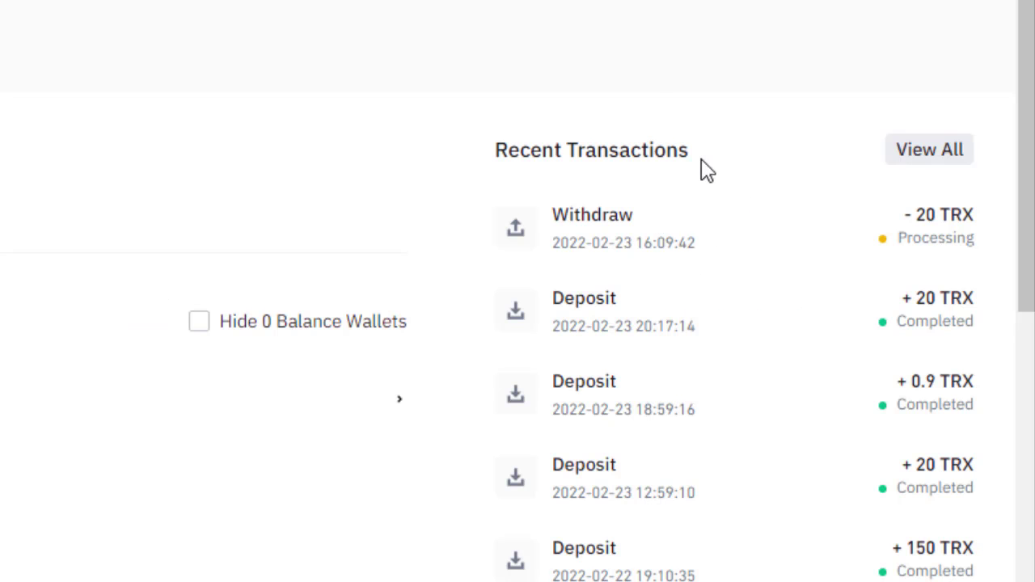
Step: Check Recent Transactions until the -20 TRX withdrawal changes from Processing to Completed
{"action": "left_click_drag", "start_coordinate": [903, 221], "coordinate": [990, 226]}
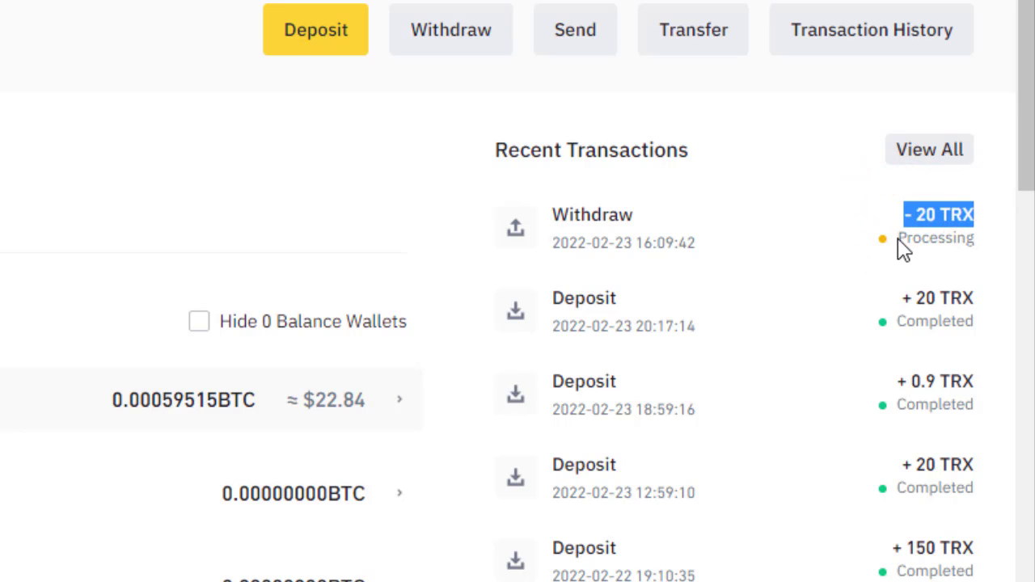
{"action": "left_click_drag", "start_coordinate": [899, 239], "coordinate": [989, 245]}
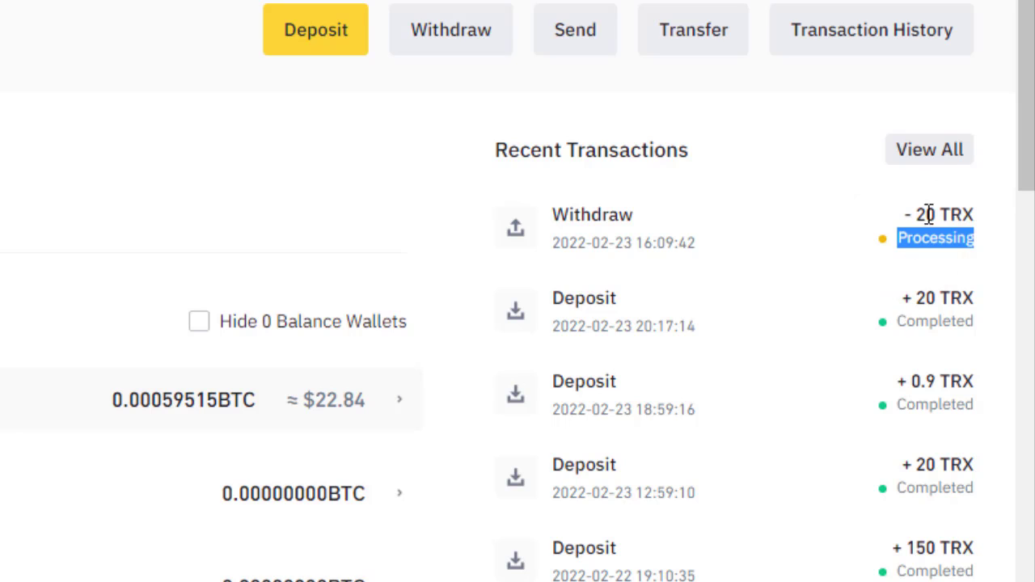
{"action": "left_click", "coordinate": [890, 270]}
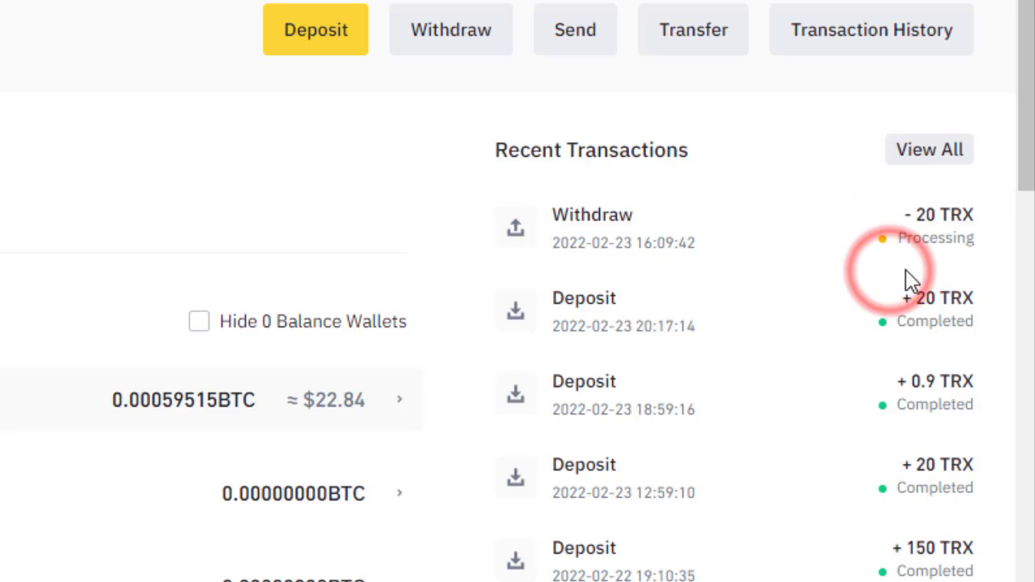
{"action": "left_click_drag", "start_coordinate": [896, 324], "coordinate": [989, 342]}
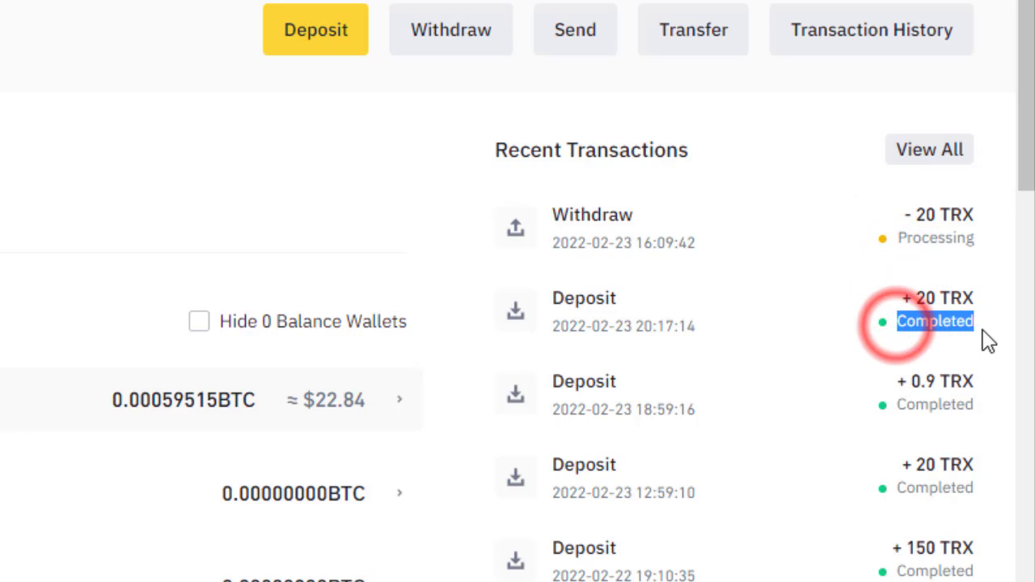
{"action": "left_click_drag", "start_coordinate": [900, 240], "coordinate": [979, 257]}
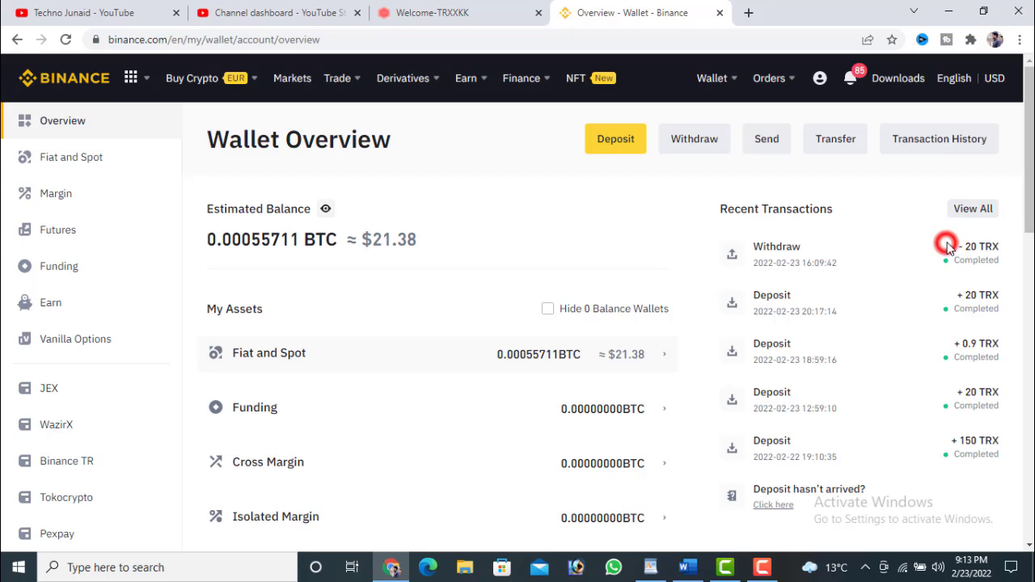
{"action": "left_click_drag", "start_coordinate": [949, 249], "coordinate": [984, 261]}
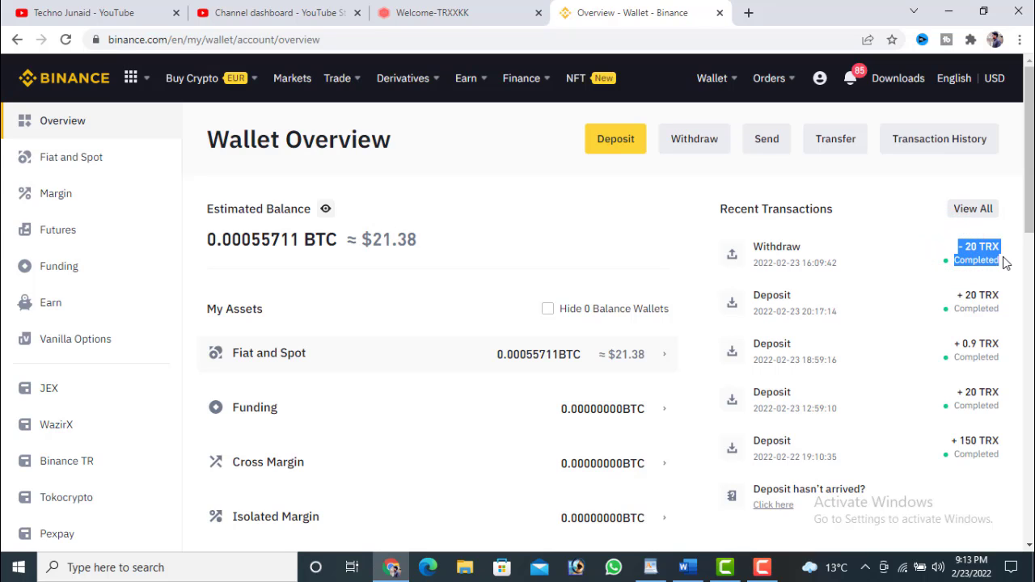
{"action": "left_click", "coordinate": [899, 237]}
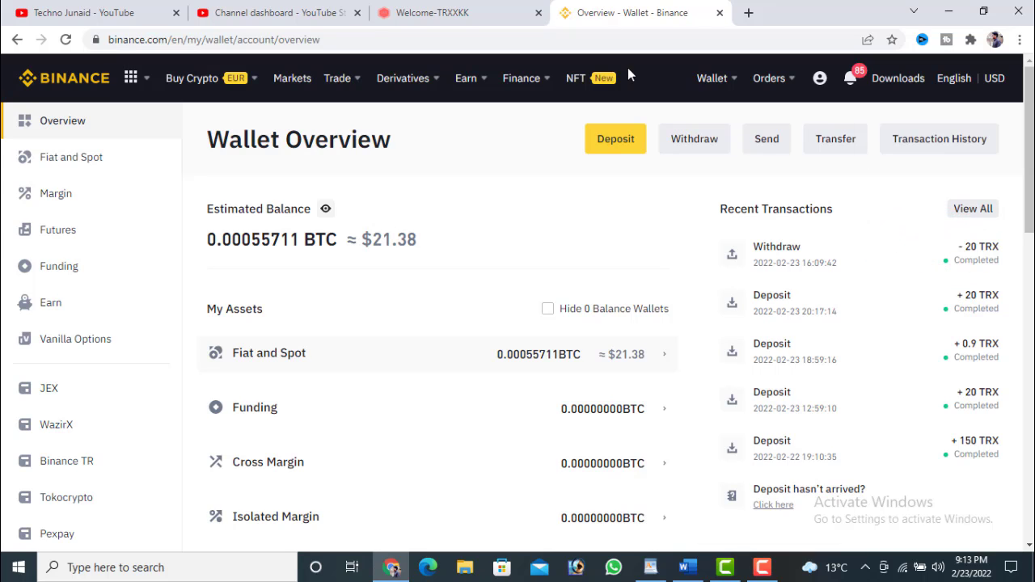
Step: Mark the TRXXKK recharge as completed and highlight the 8020 TRX total balance on the home page
{"action": "left_click", "coordinate": [434, 9]}
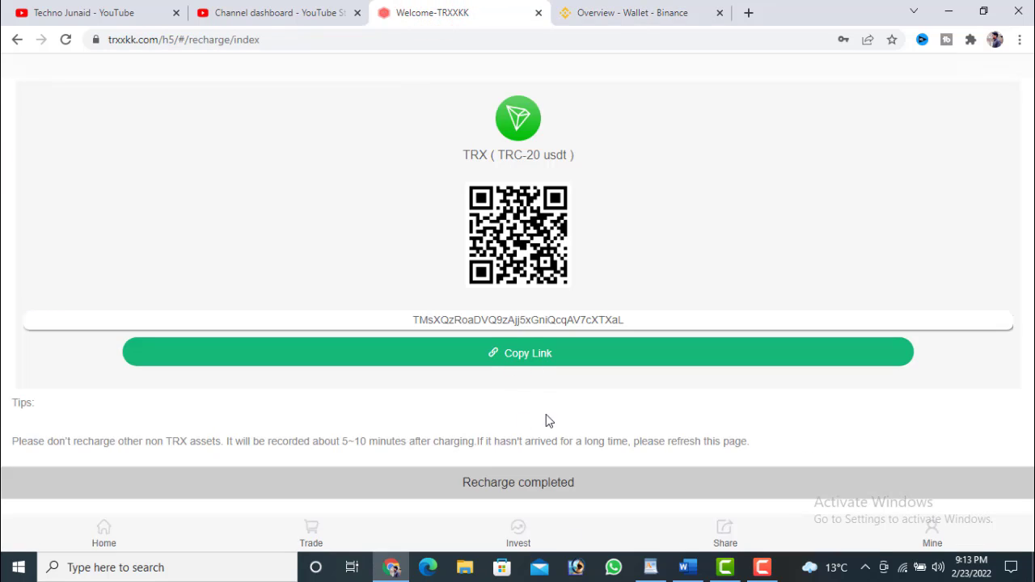
{"action": "left_click", "coordinate": [508, 485]}
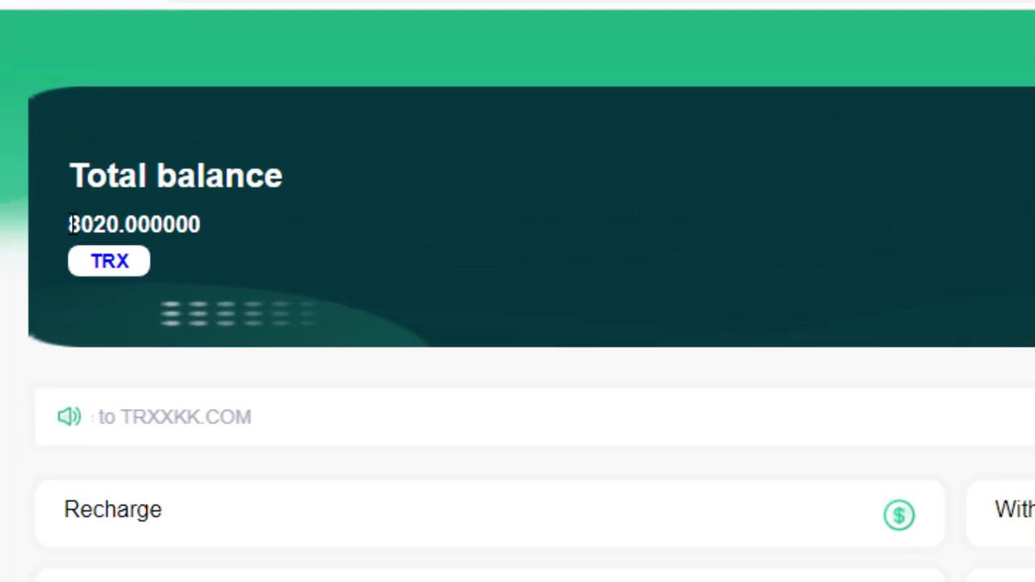
{"action": "left_click_drag", "start_coordinate": [62, 225], "coordinate": [119, 225]}
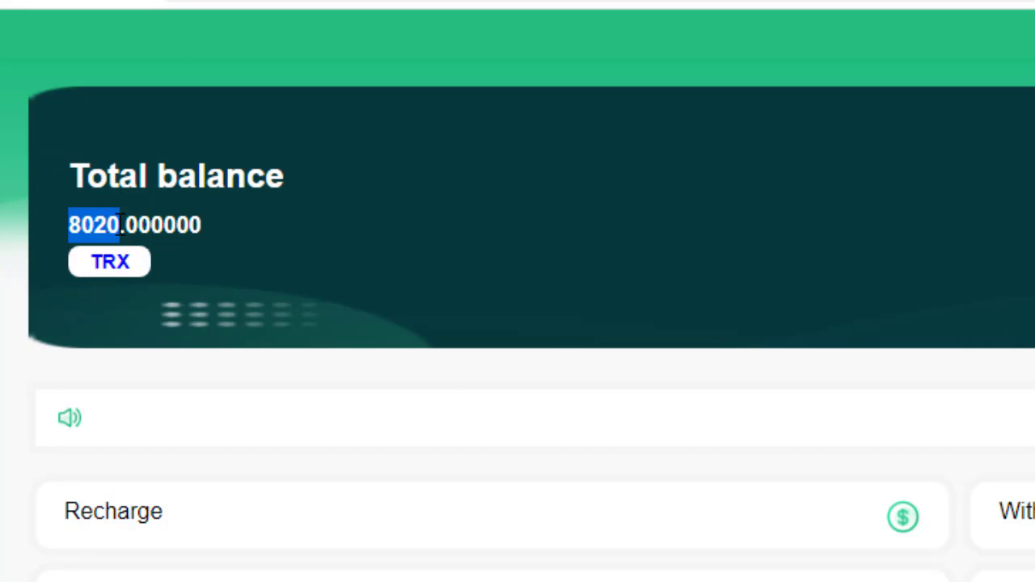
{"action": "left_click", "coordinate": [191, 295]}
{"action": "left_click_drag", "start_coordinate": [67, 224], "coordinate": [120, 225]}
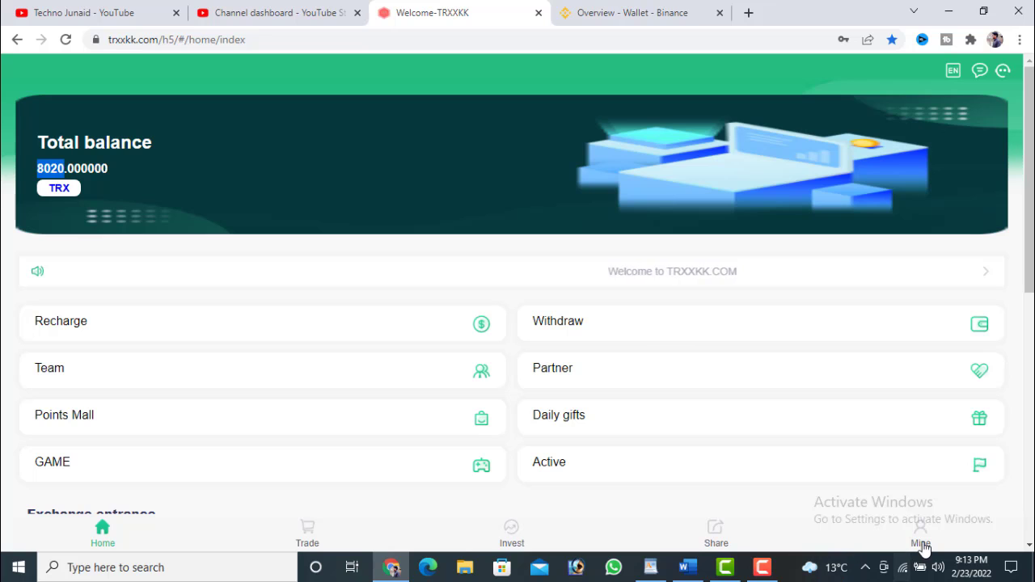
Step: Check the Trade page's +5.00% mining rate and the Invest option, then open the Share referral page
{"action": "left_click", "coordinate": [308, 534]}
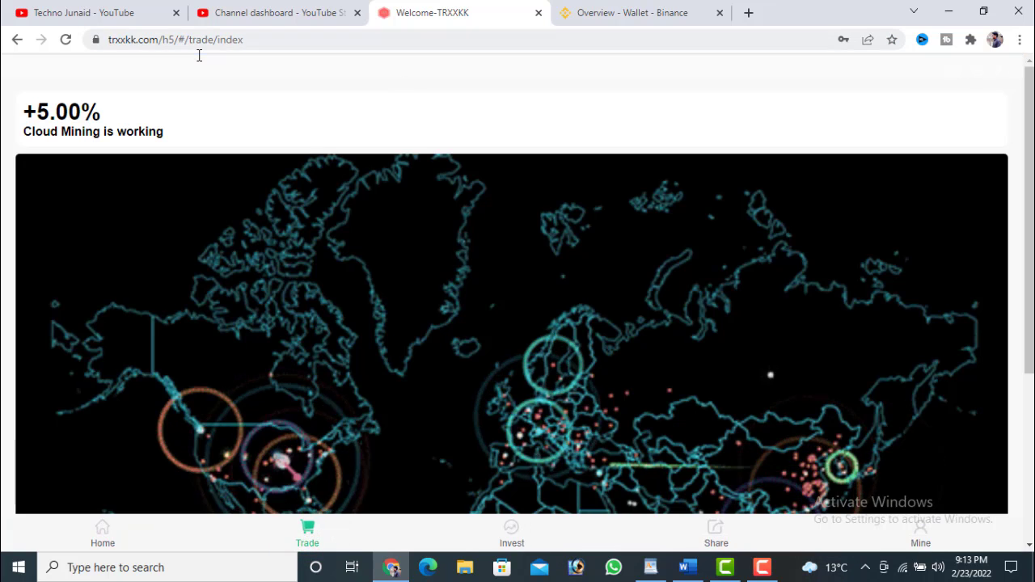
{"action": "double_click", "coordinate": [106, 110]}
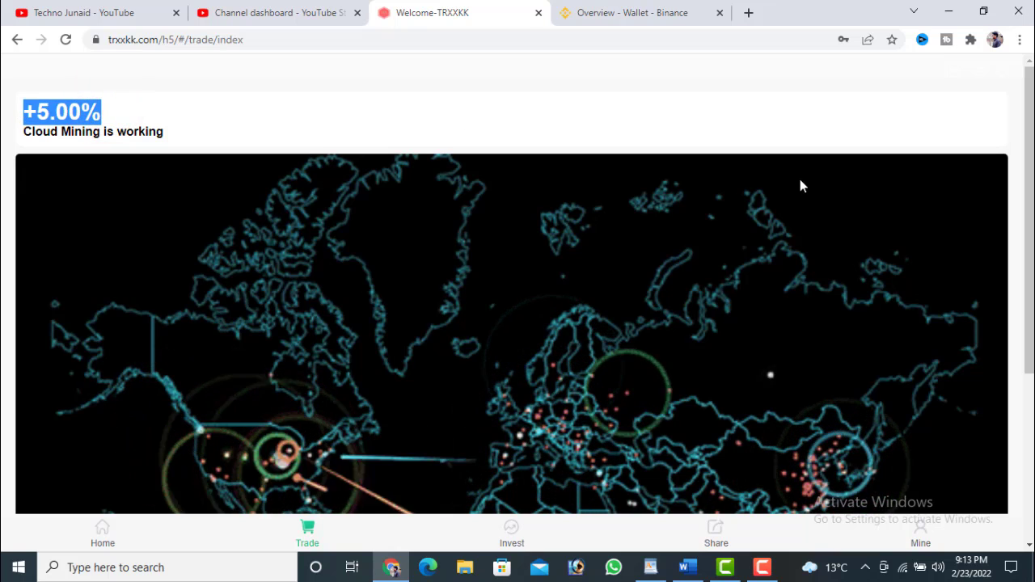
{"action": "scroll", "coordinate": [745, 353], "scroll_direction": "down", "scroll_amount": 3}
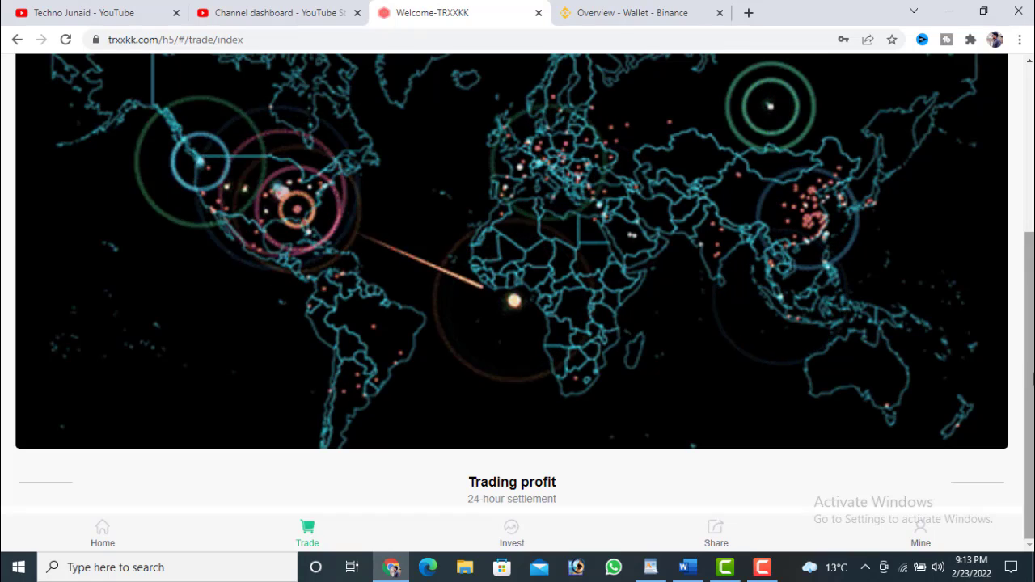
{"action": "scroll", "coordinate": [1016, 269], "scroll_direction": "up", "scroll_amount": 1}
{"action": "scroll", "coordinate": [1016, 269], "scroll_direction": "up", "scroll_amount": 3}
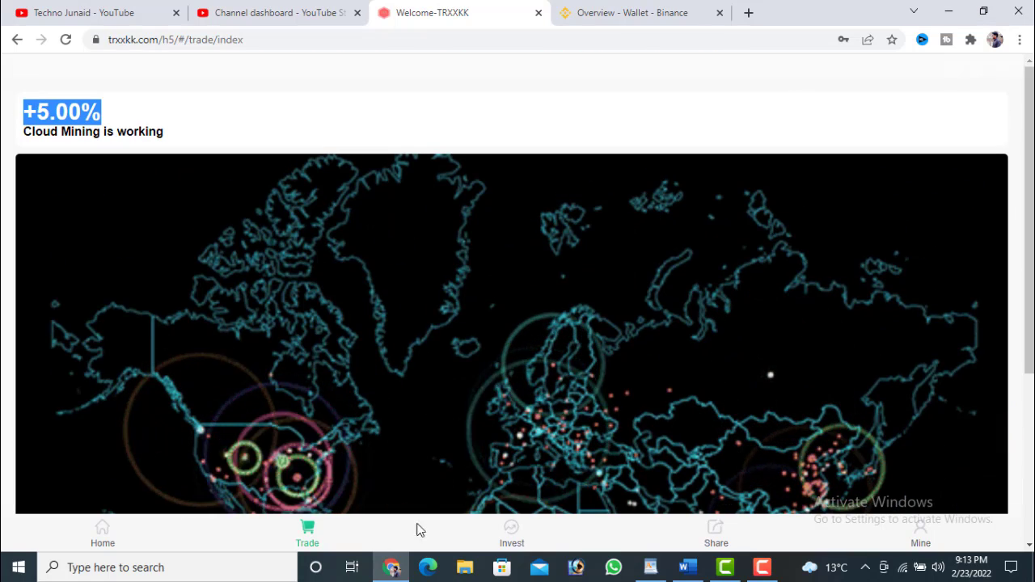
{"action": "left_click", "coordinate": [512, 530]}
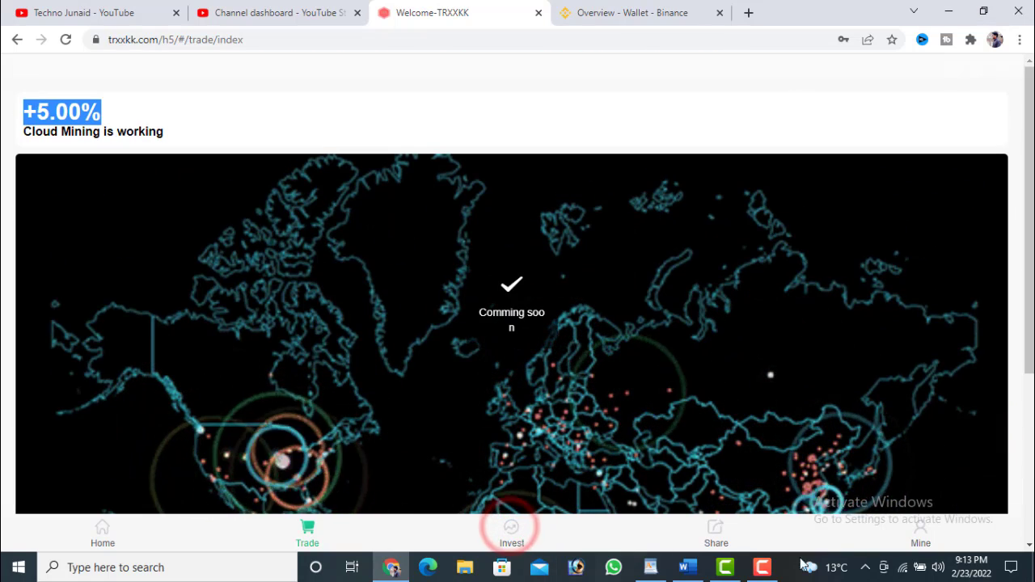
{"action": "left_click", "coordinate": [716, 534]}
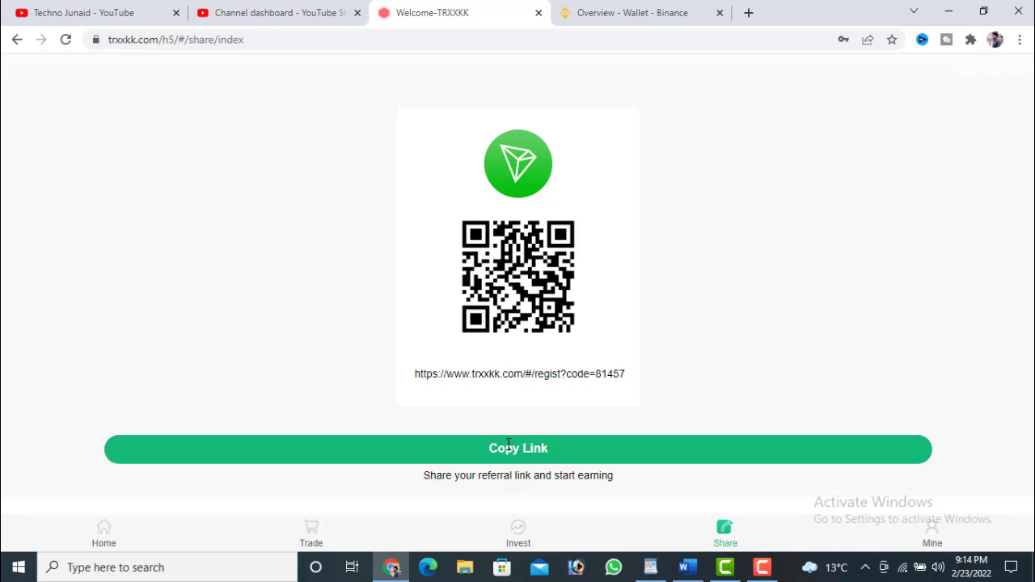
Step: Copy the referral link, then highlight the 20 TRX deposit and 8020.000000 TRX balance on Mine
{"action": "left_click", "coordinate": [508, 445]}
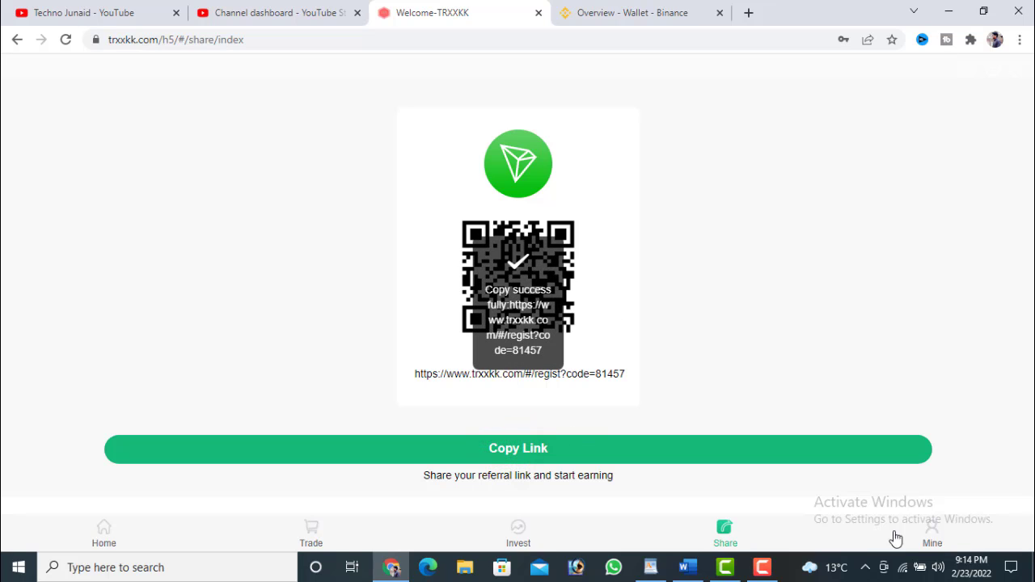
{"action": "left_click", "coordinate": [935, 541]}
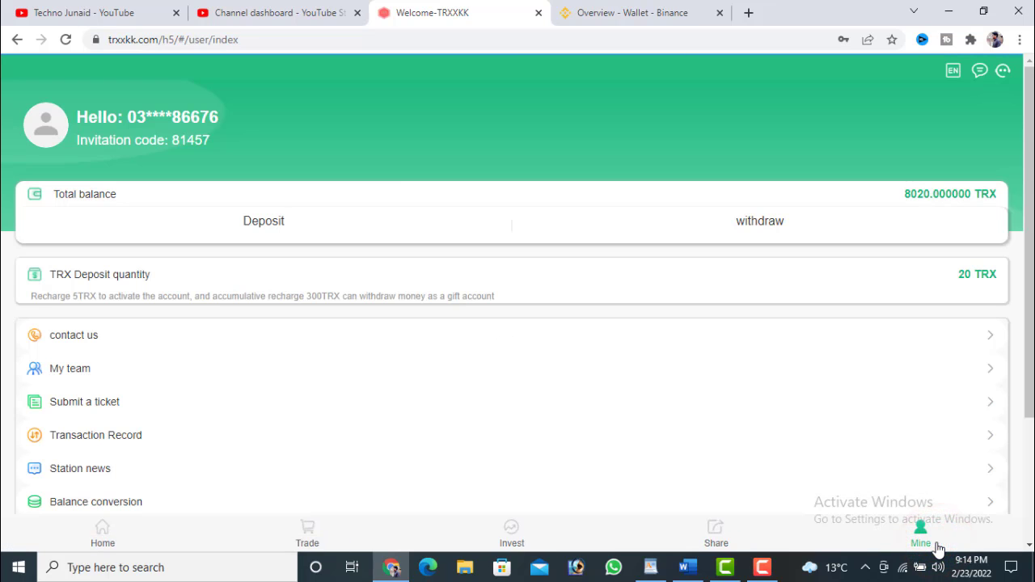
{"action": "left_click_drag", "start_coordinate": [1029, 138], "coordinate": [1027, 176]}
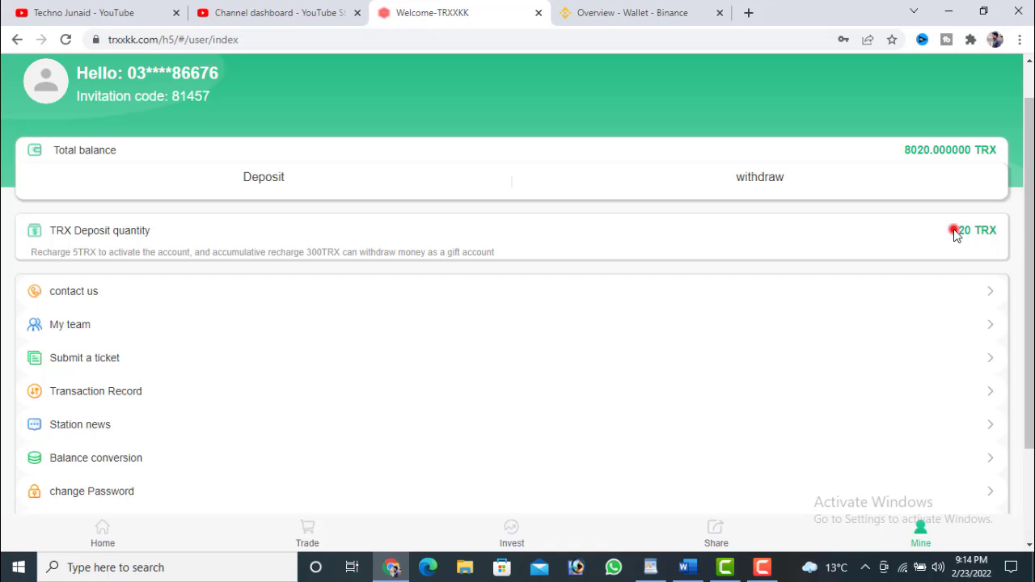
{"action": "left_click_drag", "start_coordinate": [955, 233], "coordinate": [997, 228]}
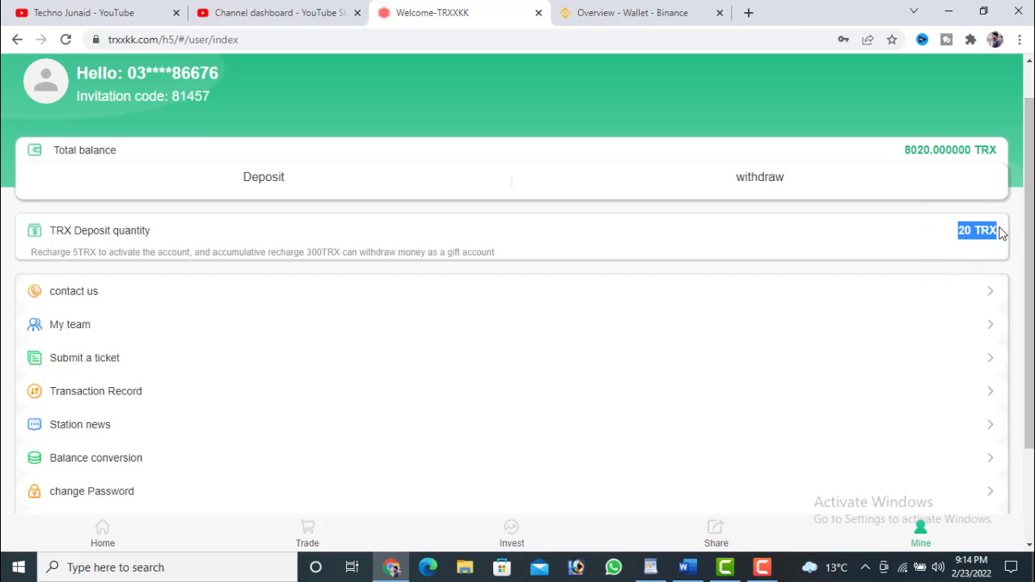
{"action": "left_click_drag", "start_coordinate": [908, 150], "coordinate": [978, 149]}
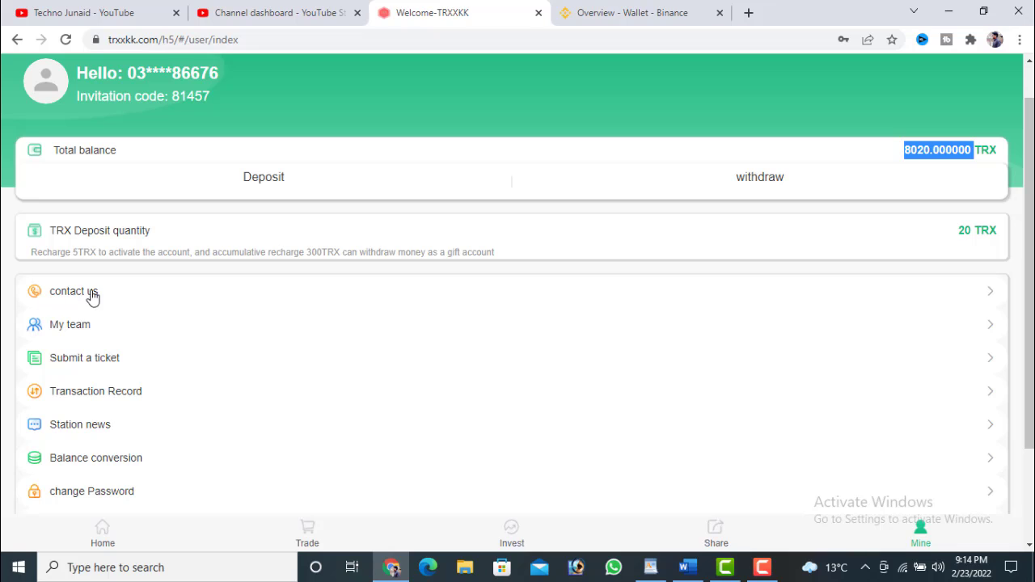
{"action": "left_click", "coordinate": [63, 326]}
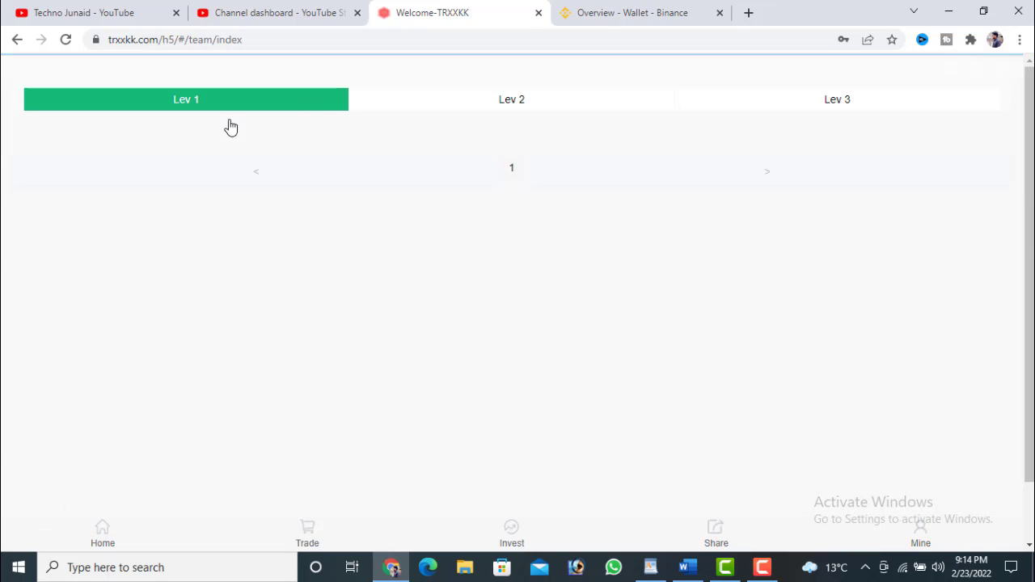
{"action": "left_click", "coordinate": [445, 113]}
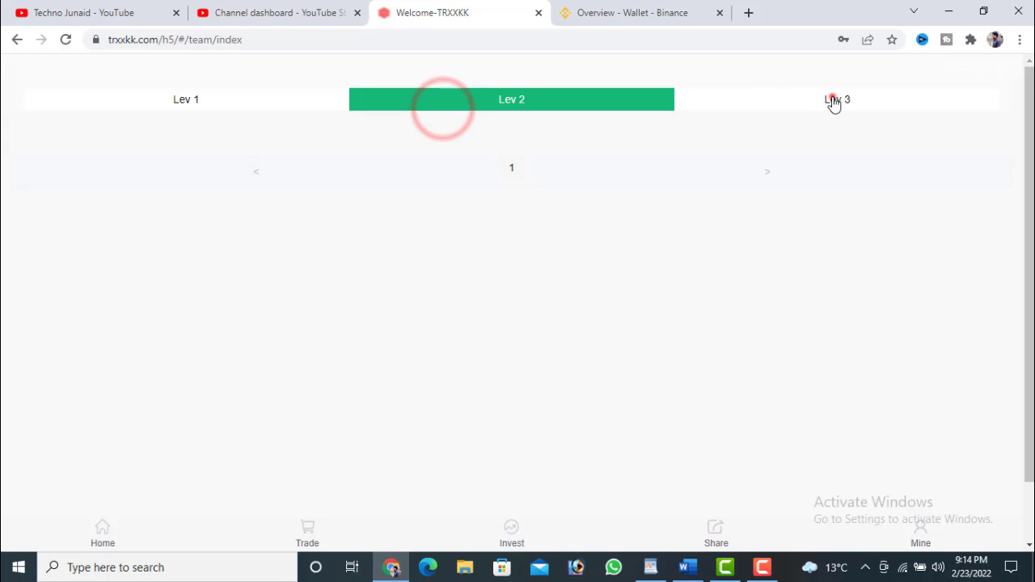
{"action": "left_click", "coordinate": [832, 100]}
{"action": "left_click", "coordinate": [17, 40]}
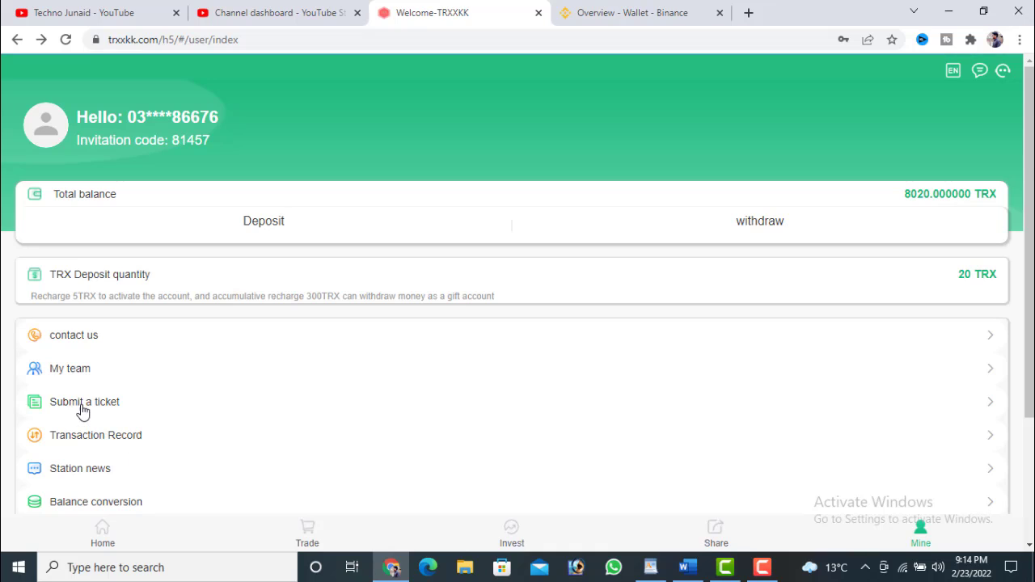
{"action": "left_click", "coordinate": [71, 405]}
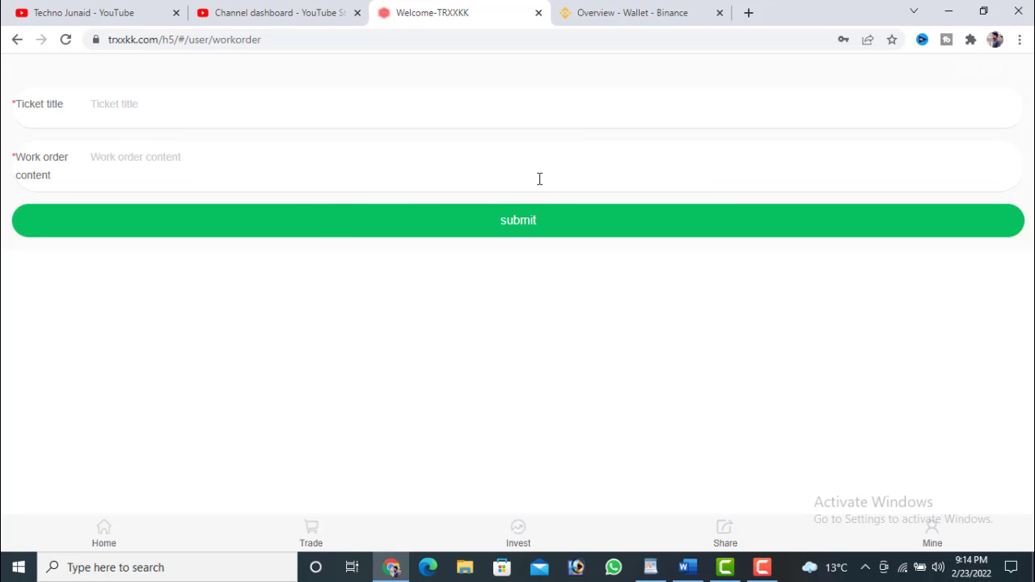
{"action": "left_click", "coordinate": [15, 40]}
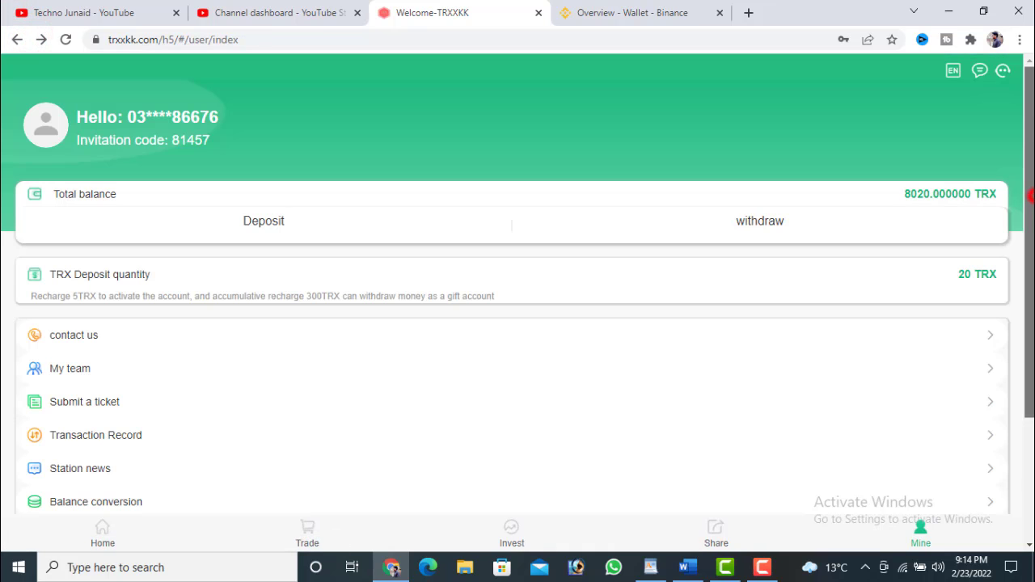
{"action": "scroll", "coordinate": [1022, 197], "scroll_direction": "down", "scroll_amount": 3}
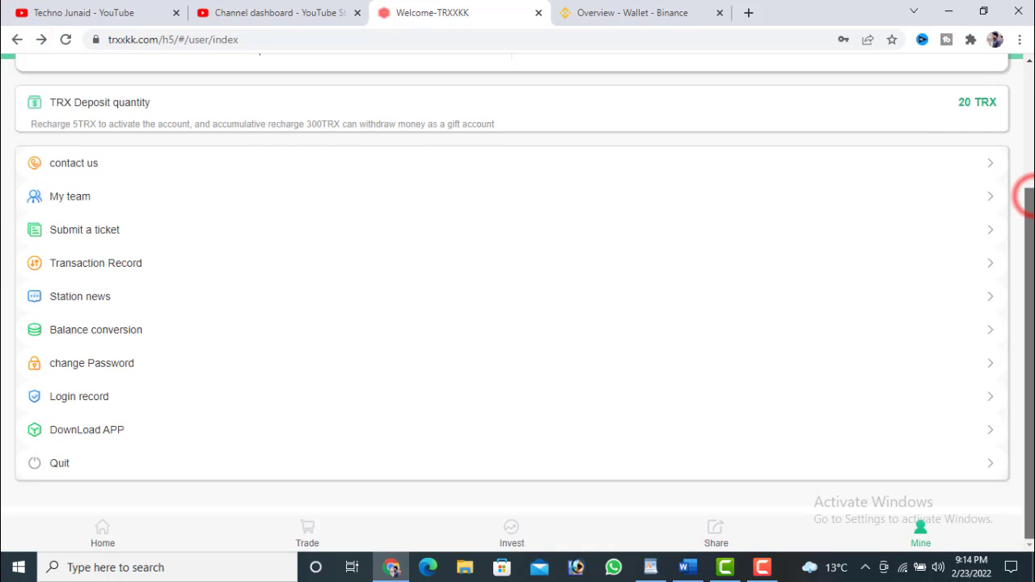
{"action": "left_click", "coordinate": [63, 266]}
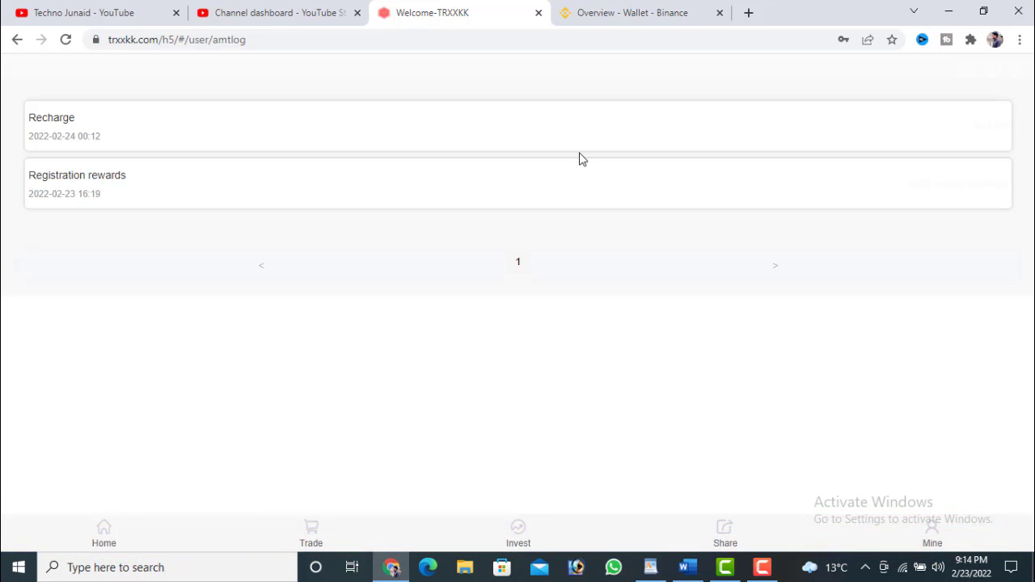
{"action": "left_click_drag", "start_coordinate": [904, 187], "coordinate": [1003, 183]}
{"action": "left_click_drag", "start_coordinate": [886, 127], "coordinate": [1007, 125]}
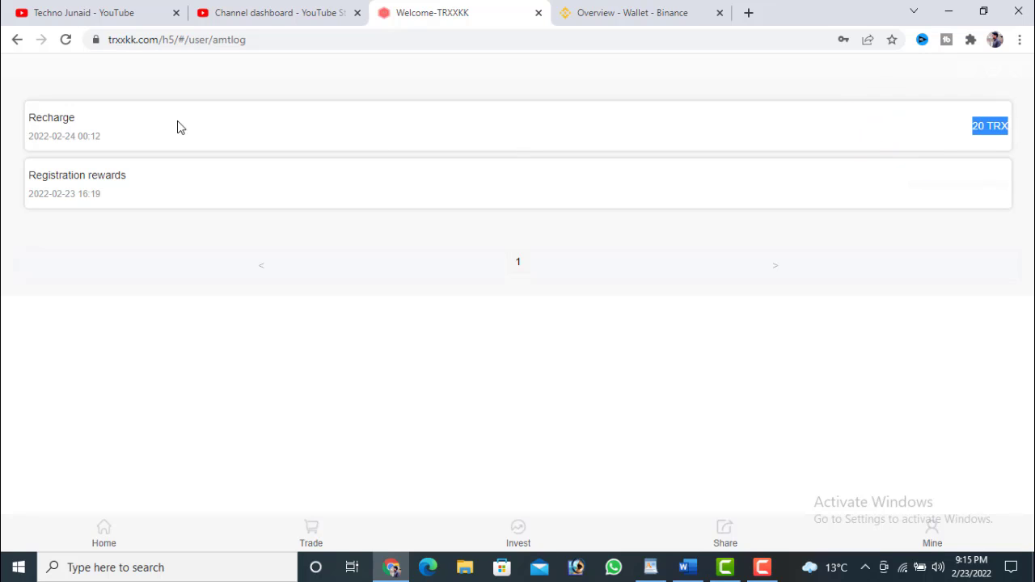
{"action": "left_click", "coordinate": [15, 40]}
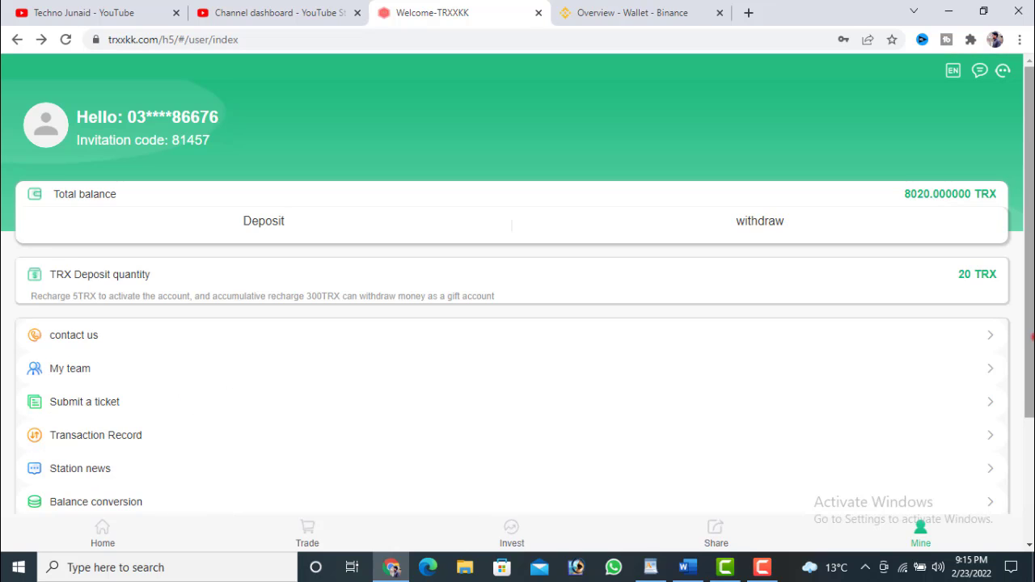
{"action": "scroll", "coordinate": [1024, 335], "scroll_direction": "down", "scroll_amount": 3}
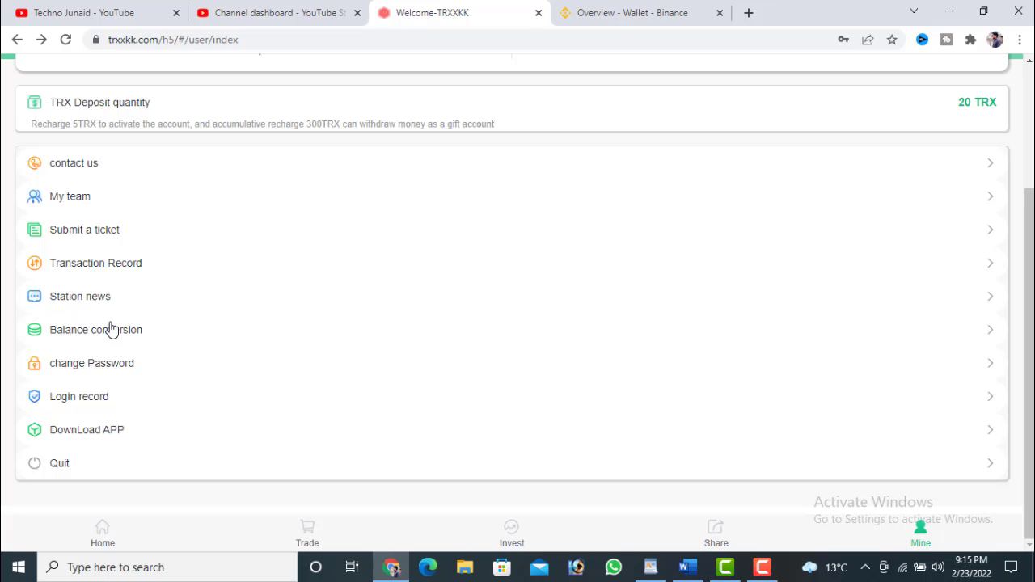
{"action": "left_click", "coordinate": [104, 327]}
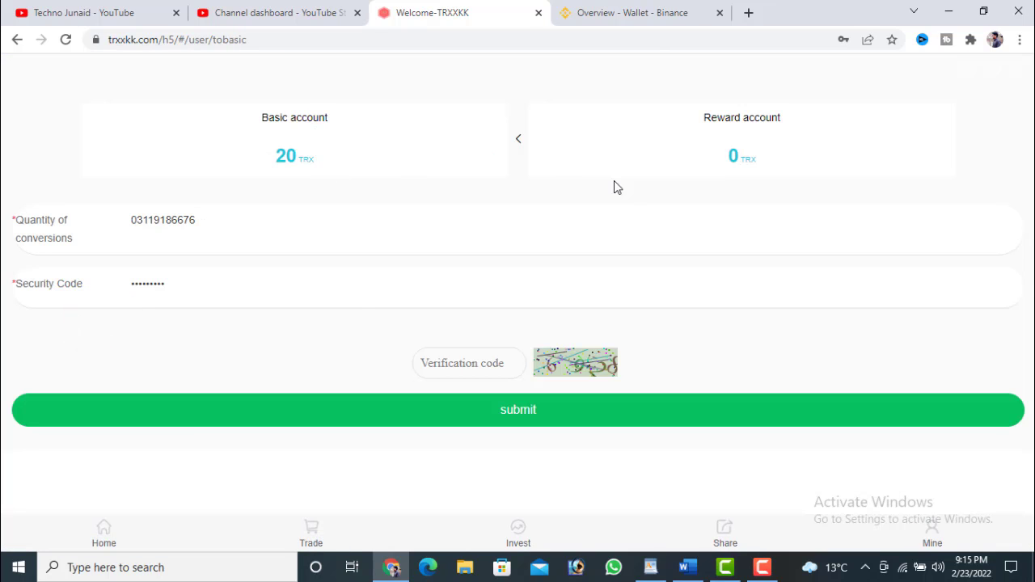
{"action": "double_click", "coordinate": [732, 157]}
{"action": "left_click", "coordinate": [17, 39]}
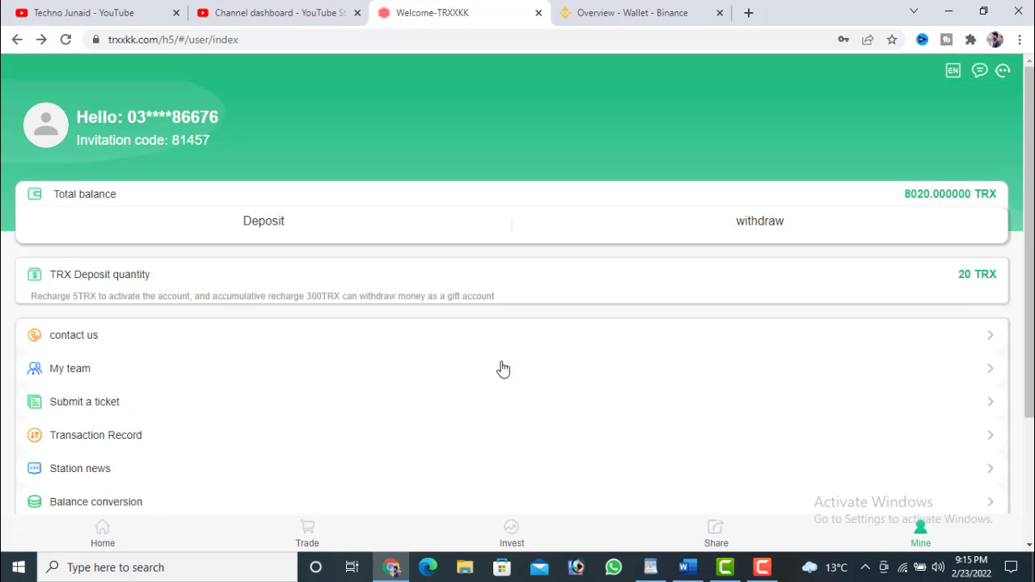
{"action": "left_click_drag", "start_coordinate": [1032, 260], "coordinate": [1029, 388]}
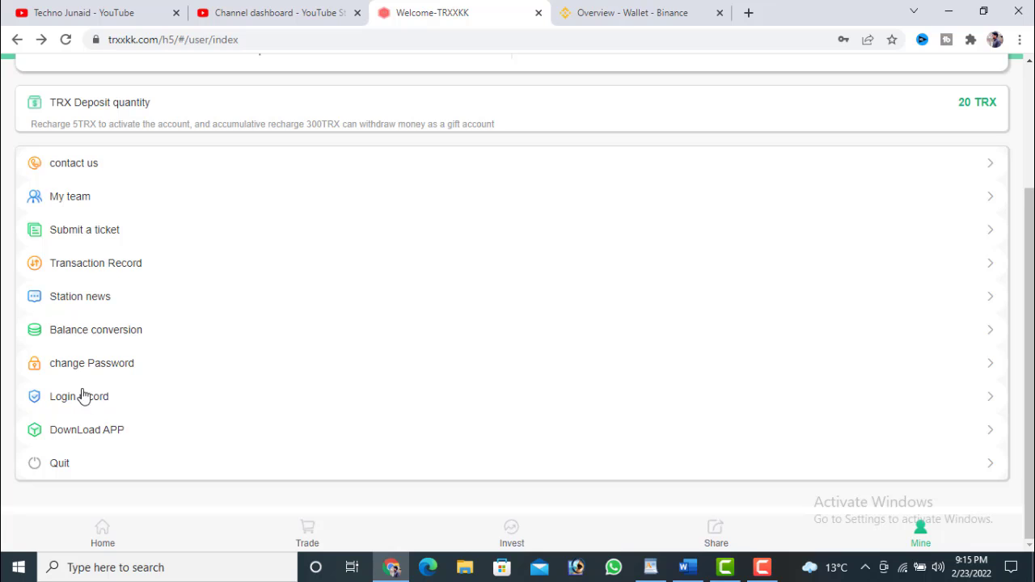
Step: After the mobile app download page fails to load, return to the TRXXKK home page
{"action": "left_click", "coordinate": [83, 434]}
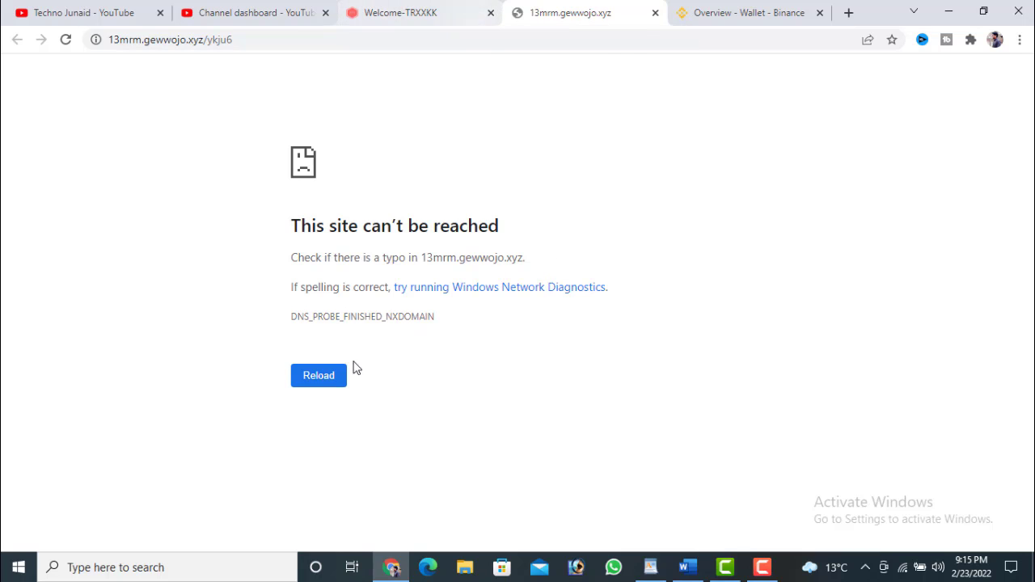
{"action": "left_click", "coordinate": [317, 381]}
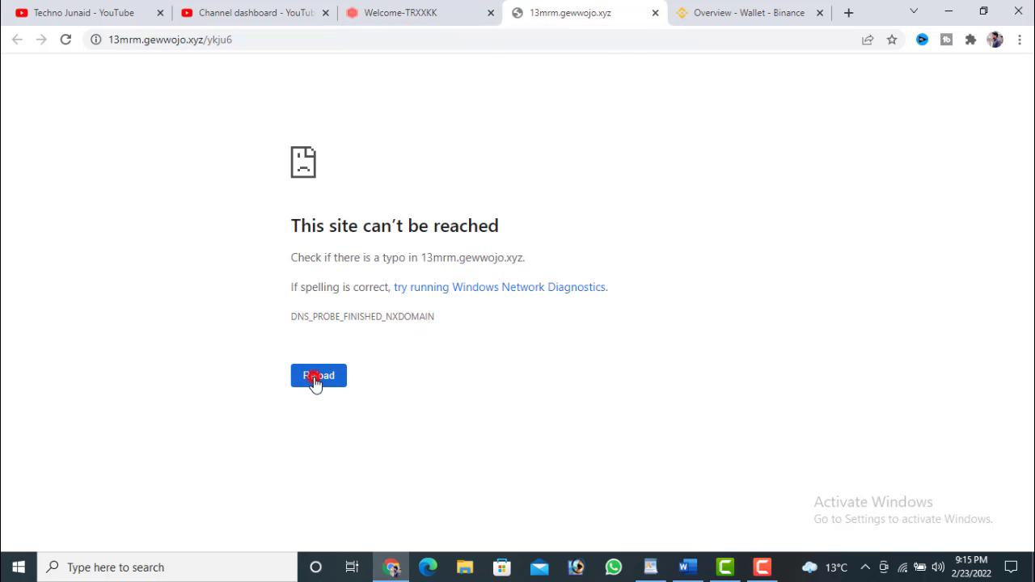
{"action": "left_click", "coordinate": [452, 7]}
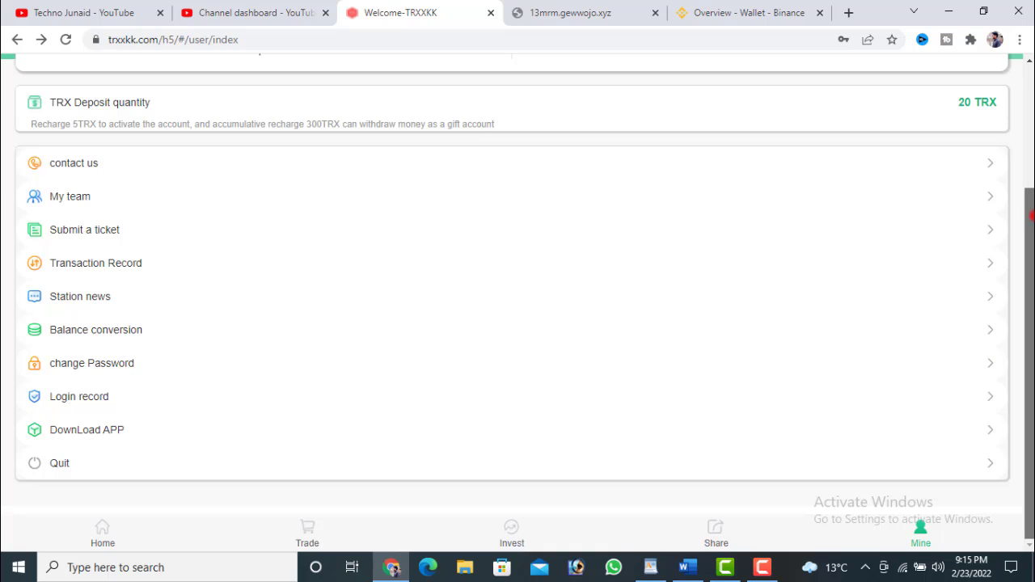
{"action": "scroll", "coordinate": [1026, 215], "scroll_direction": "up", "scroll_amount": 3}
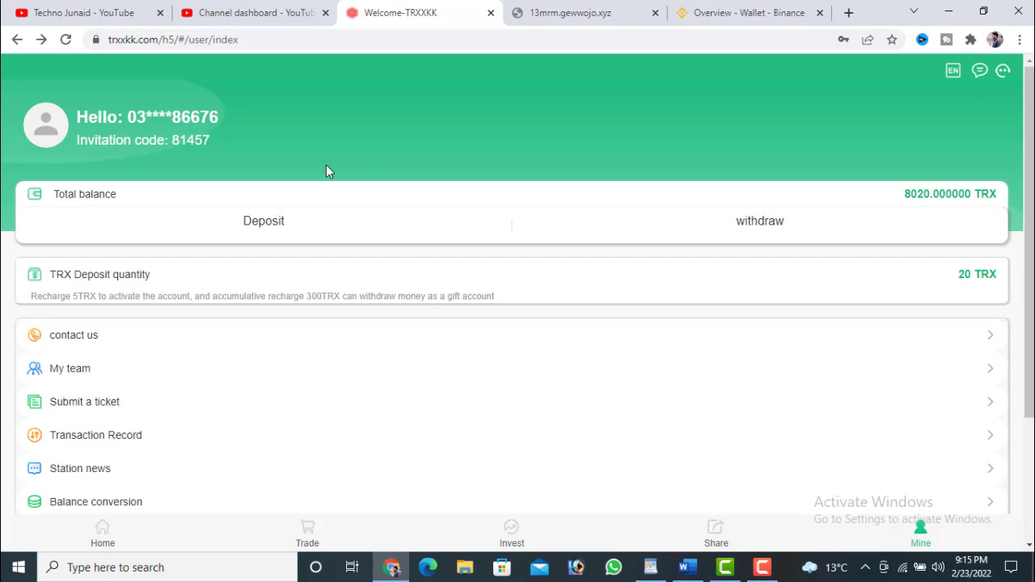
{"action": "left_click", "coordinate": [103, 542]}
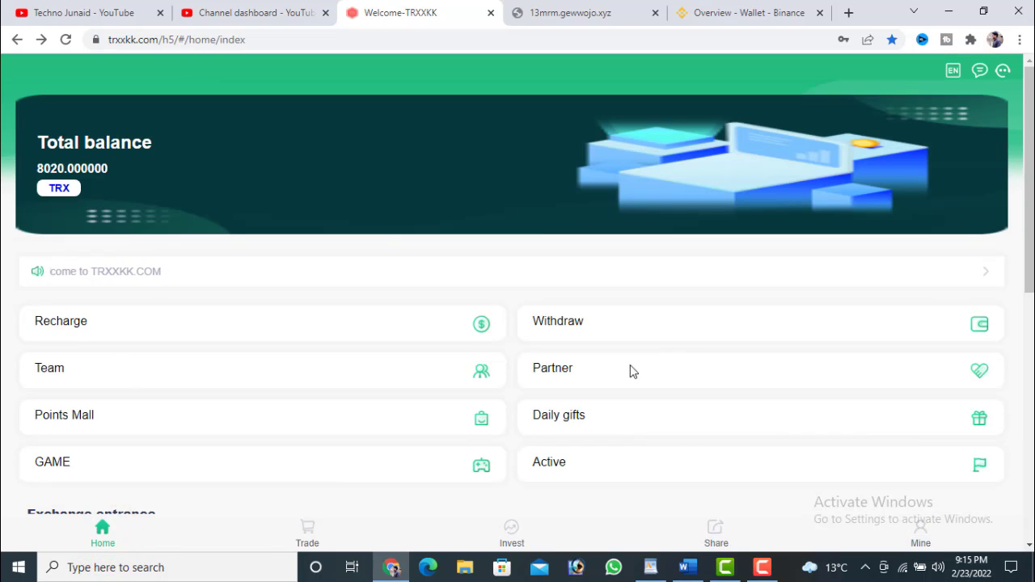
Step: Open the withdrawal page and compare the Promotion, Gift (8000) and Basic (20 TRX) balances
{"action": "left_click", "coordinate": [559, 321]}
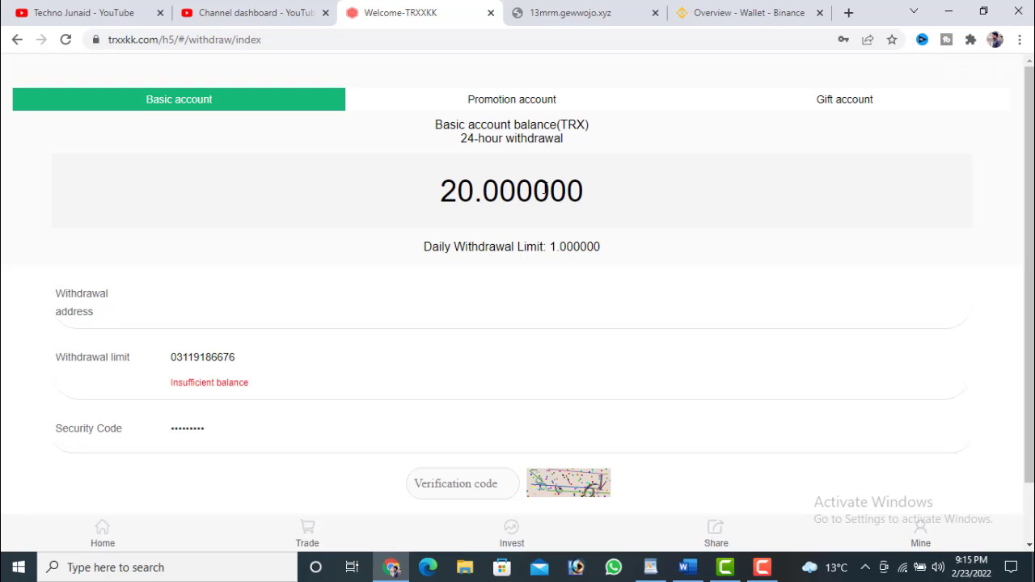
{"action": "left_click", "coordinate": [544, 99]}
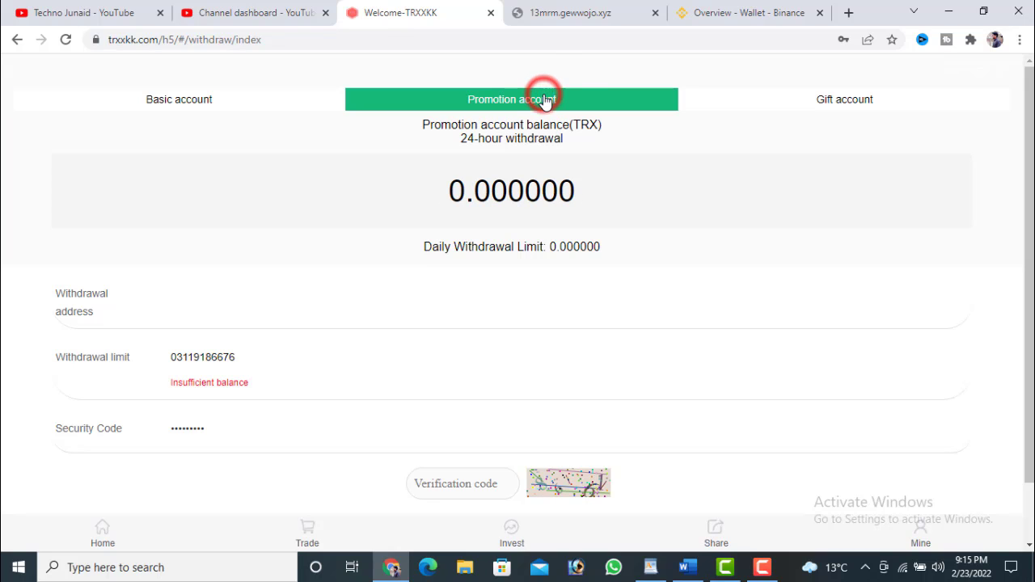
{"action": "left_click", "coordinate": [844, 110]}
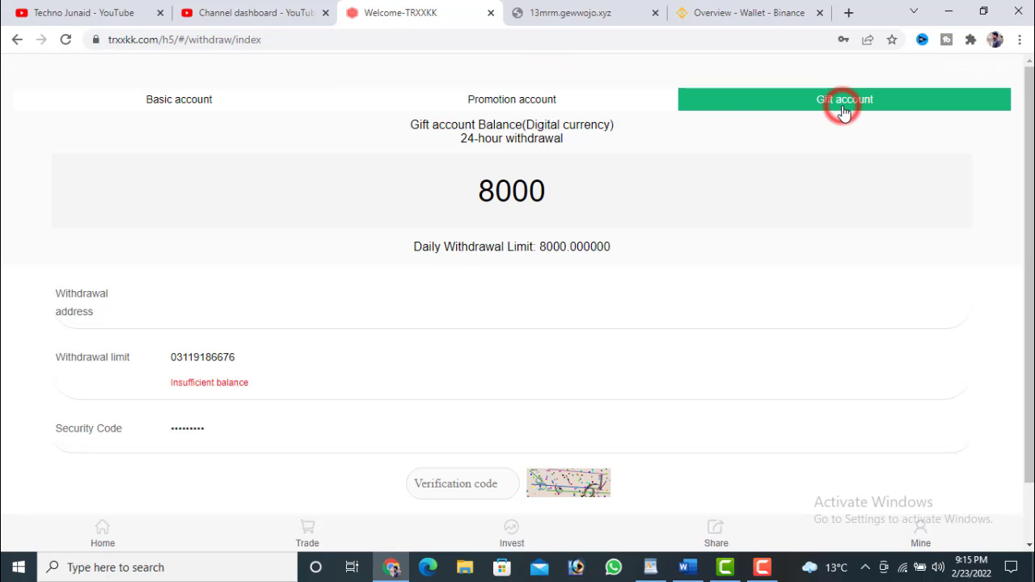
{"action": "double_click", "coordinate": [553, 192]}
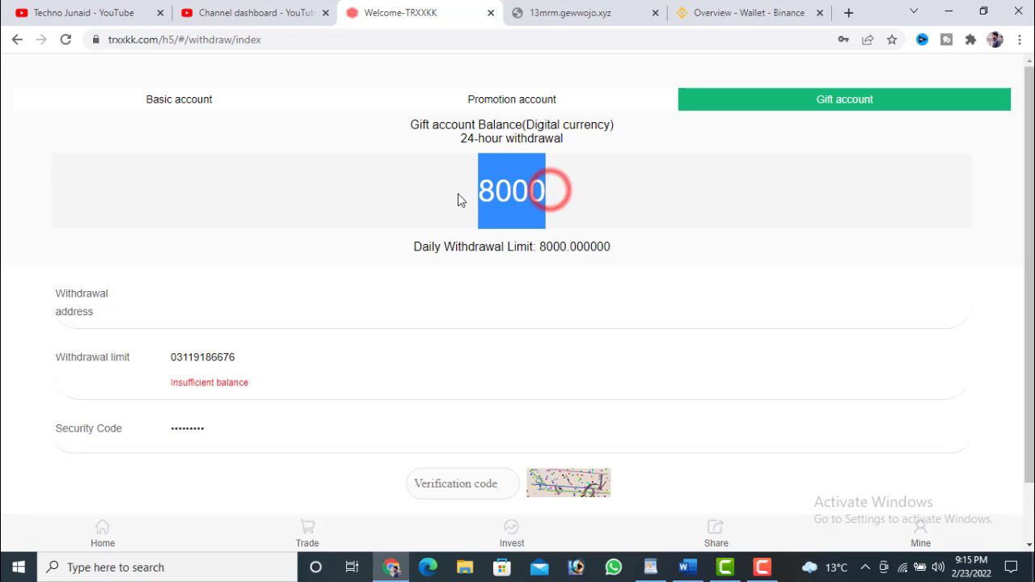
{"action": "left_click", "coordinate": [191, 104]}
{"action": "left_click_drag", "start_coordinate": [473, 194], "coordinate": [402, 194]}
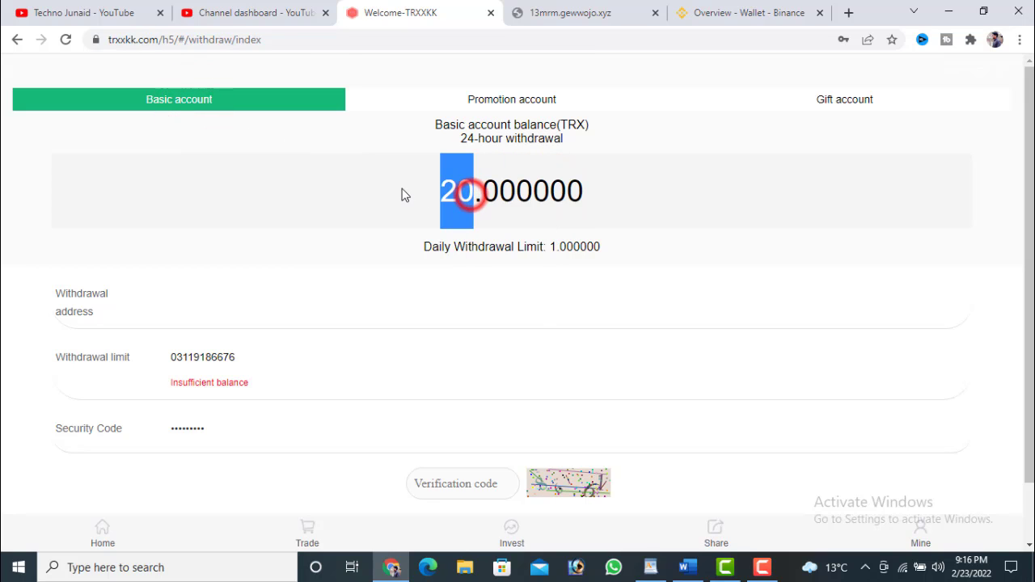
{"action": "left_click", "coordinate": [407, 199]}
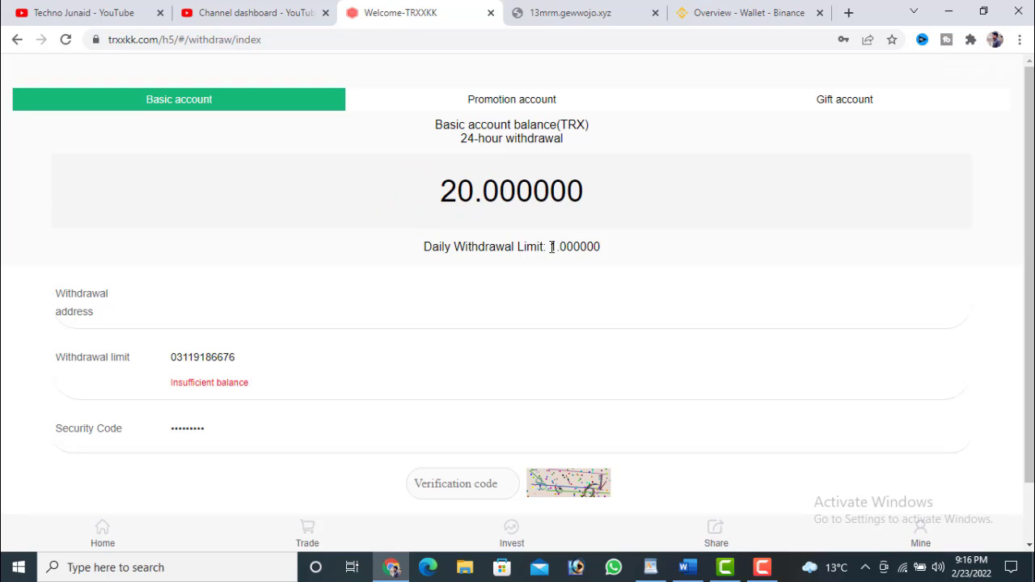
Step: Note the basic account's 1.000000 TRX daily withdrawal limit before fetching the Binance address
{"action": "left_click_drag", "start_coordinate": [551, 247], "coordinate": [614, 250]}
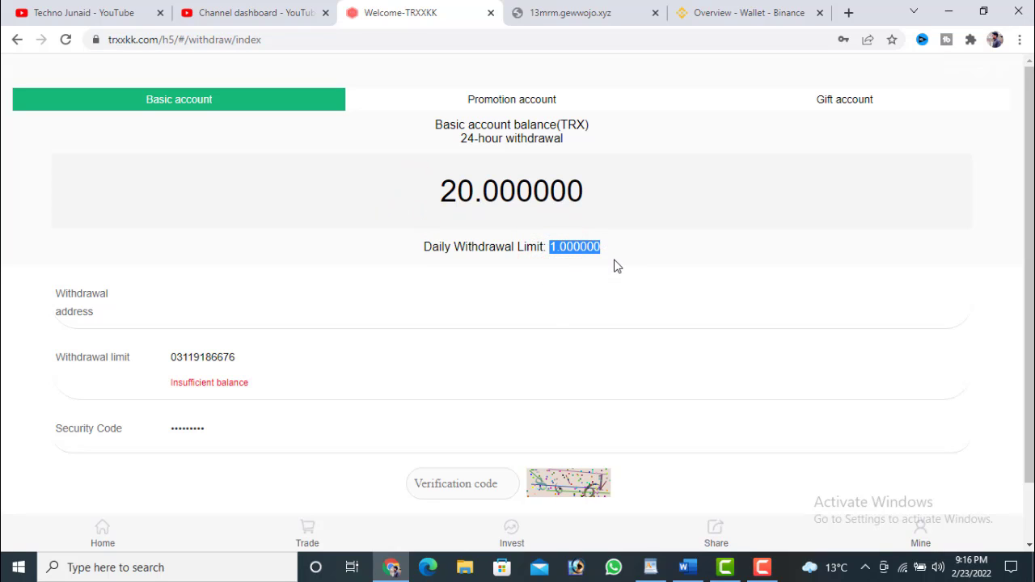
{"action": "left_click", "coordinate": [618, 286]}
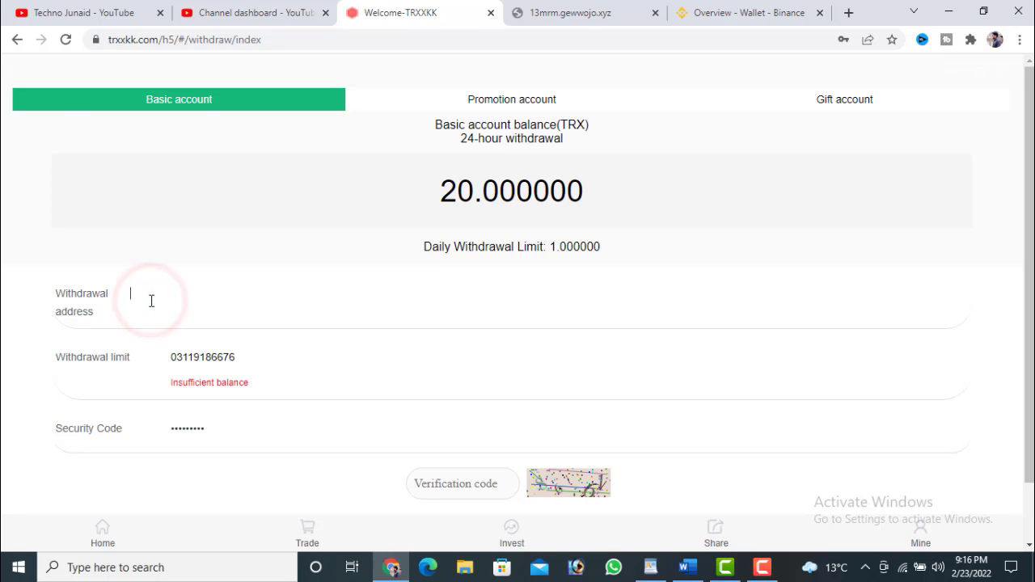
{"action": "left_click", "coordinate": [740, 12]}
Step: In Binance's Crypto Deposit, search for and select TRX as the deposit coin
{"action": "left_click", "coordinate": [615, 141]}
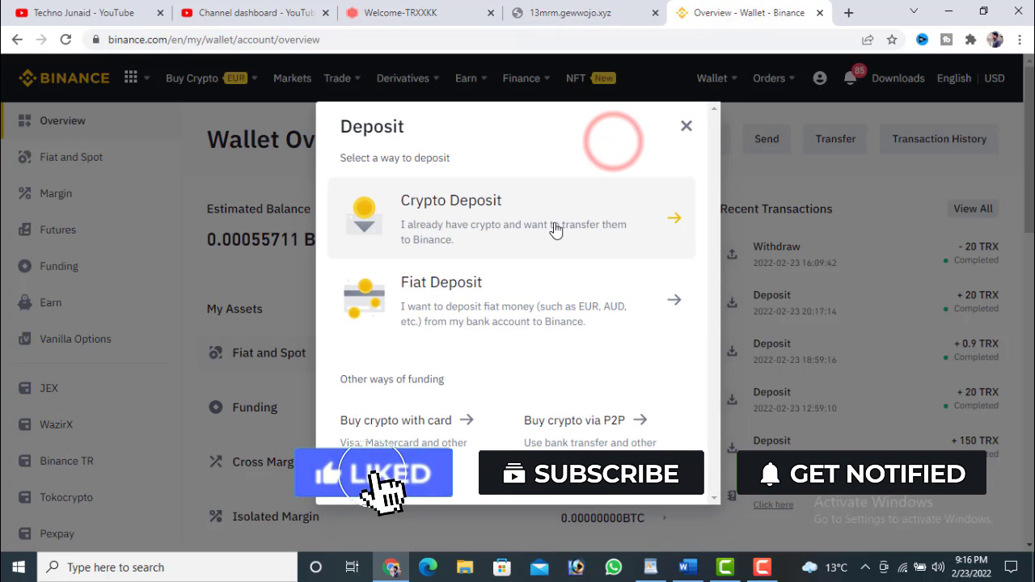
{"action": "left_click", "coordinate": [548, 181]}
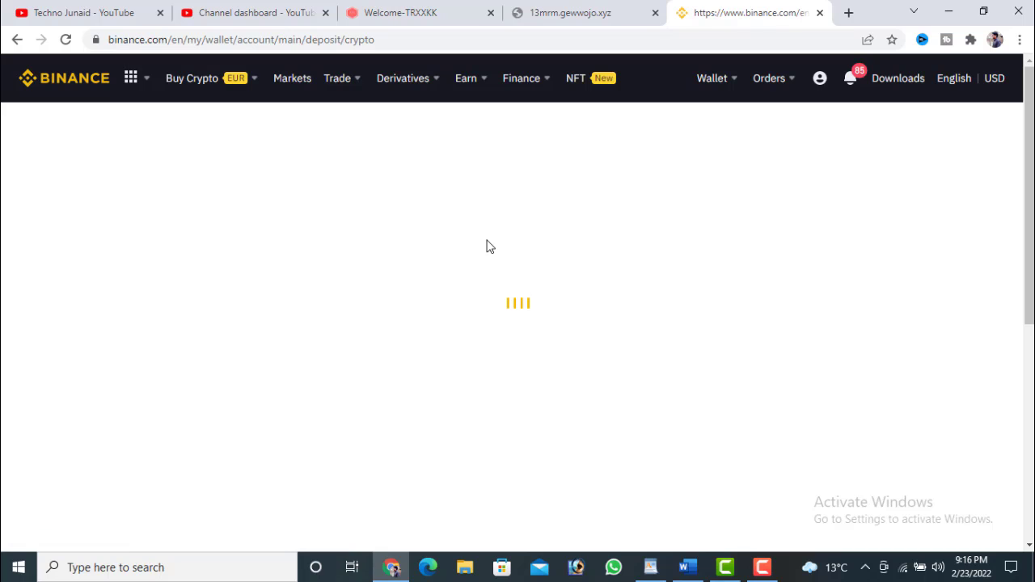
{"action": "left_click", "coordinate": [473, 238]}
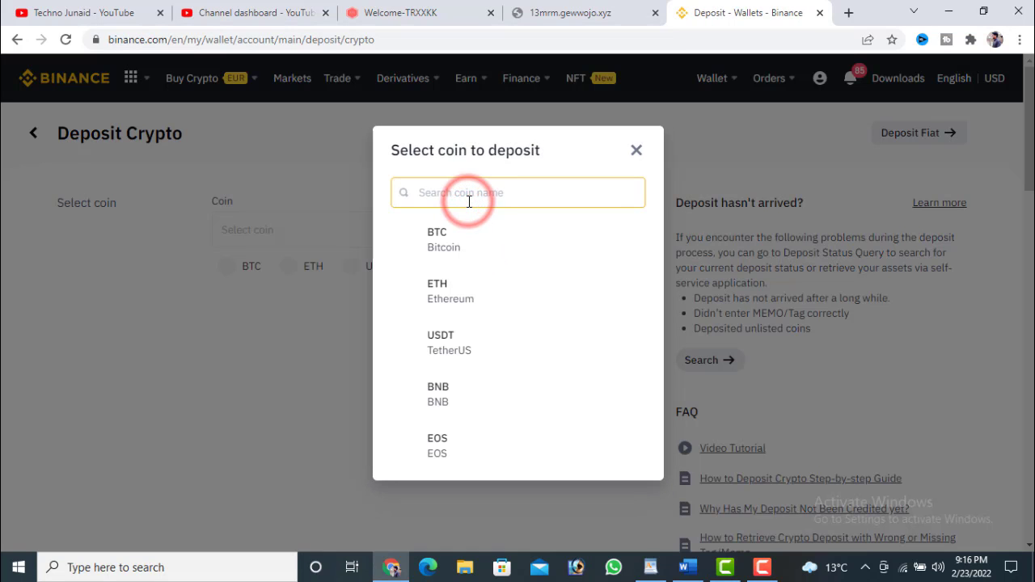
{"action": "type", "text": "TRX"}
{"action": "left_click", "coordinate": [444, 237]}
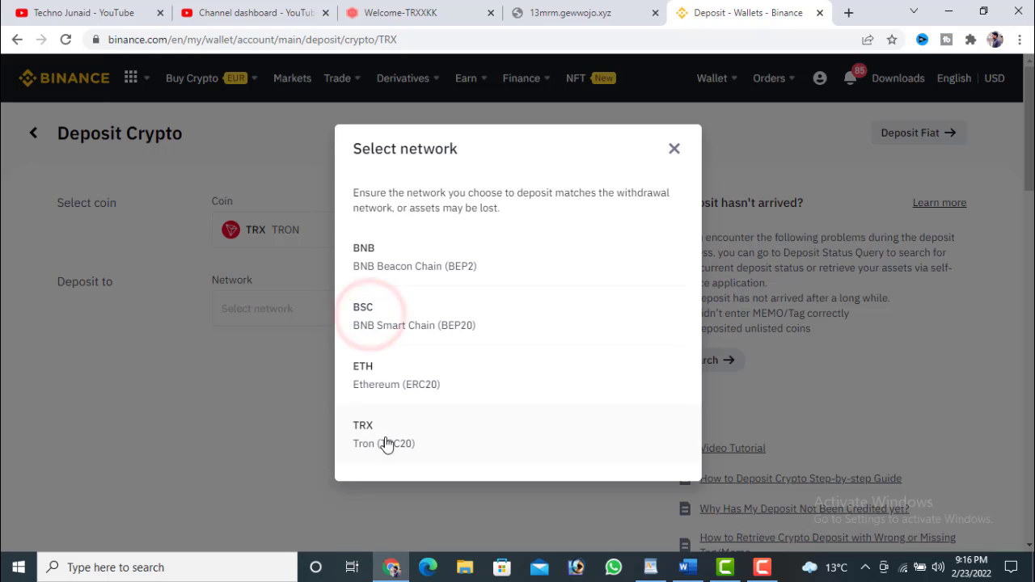
Step: Choose the Tron (TRC20) network, copy the TRX deposit address, and return to TRXXKK
{"action": "left_click", "coordinate": [386, 445]}
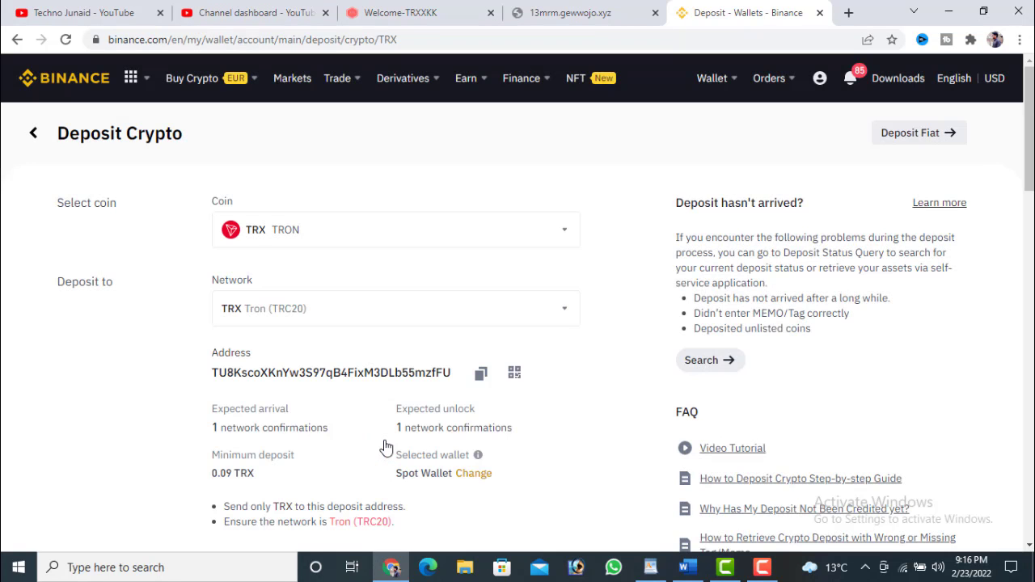
{"action": "left_click", "coordinate": [480, 373]}
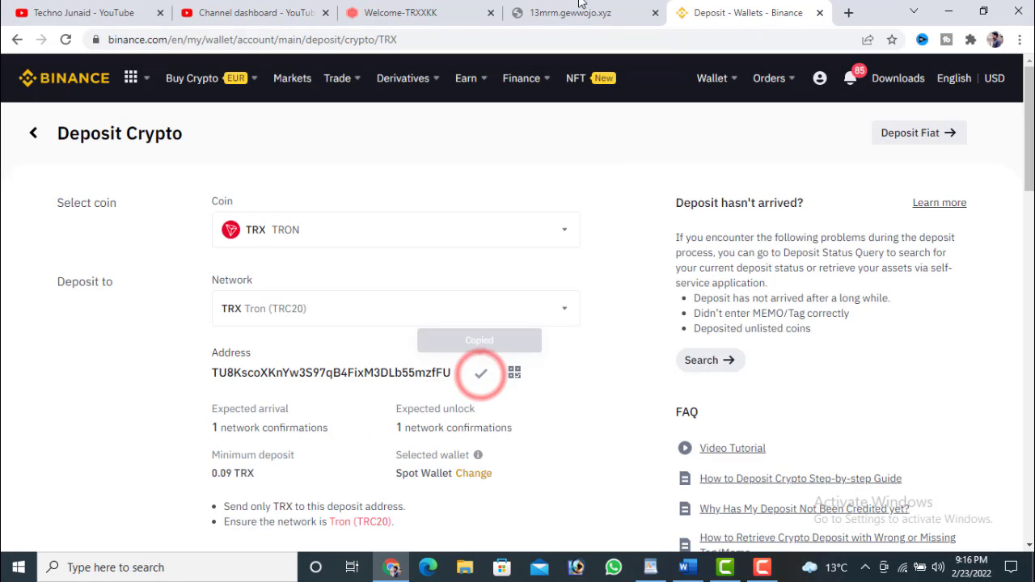
{"action": "left_click", "coordinate": [400, 10]}
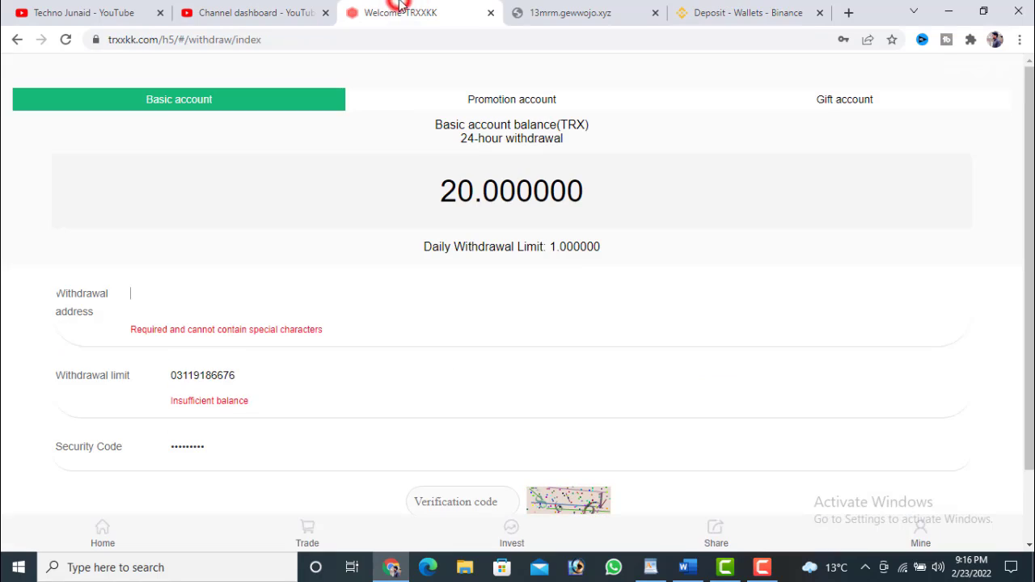
Step: Paste the Binance TRX address as withdrawal address and set the withdrawal amount to 1
{"action": "left_click", "coordinate": [222, 311]}
{"action": "key", "text": "ctrl+v"}
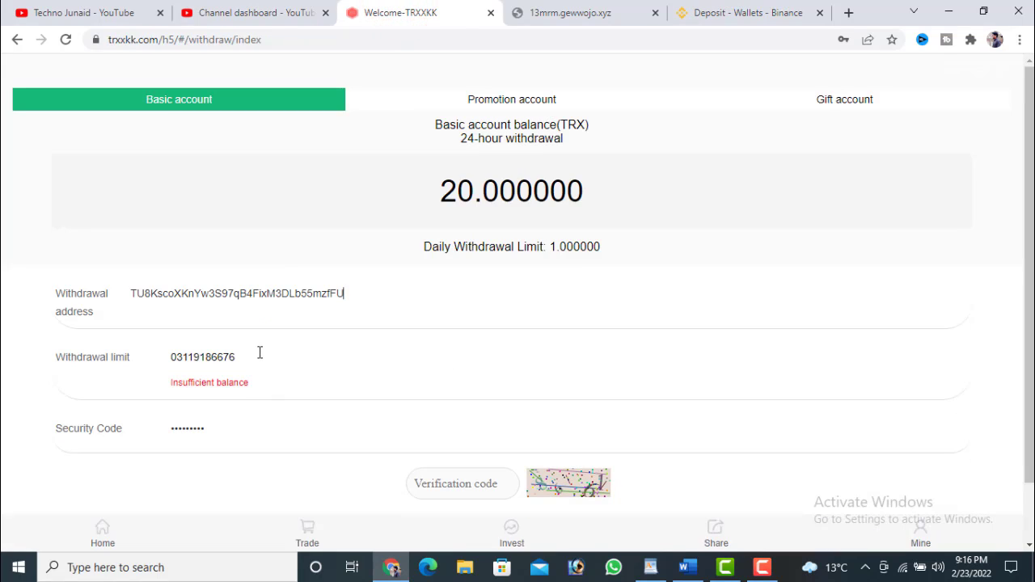
{"action": "left_click", "coordinate": [260, 353]}
{"action": "key", "text": "ctrl+a"}
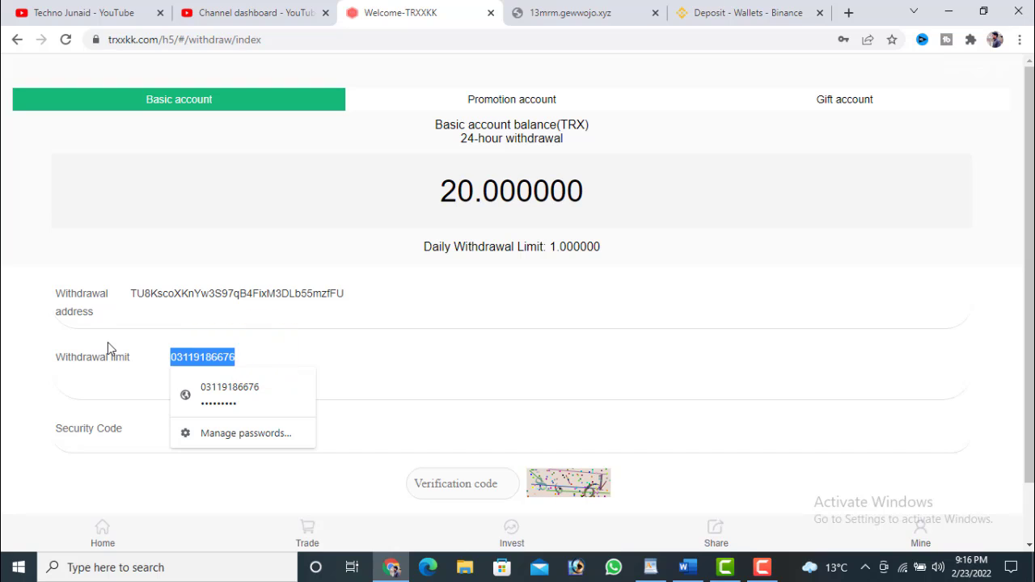
{"action": "type", "text": "1"}
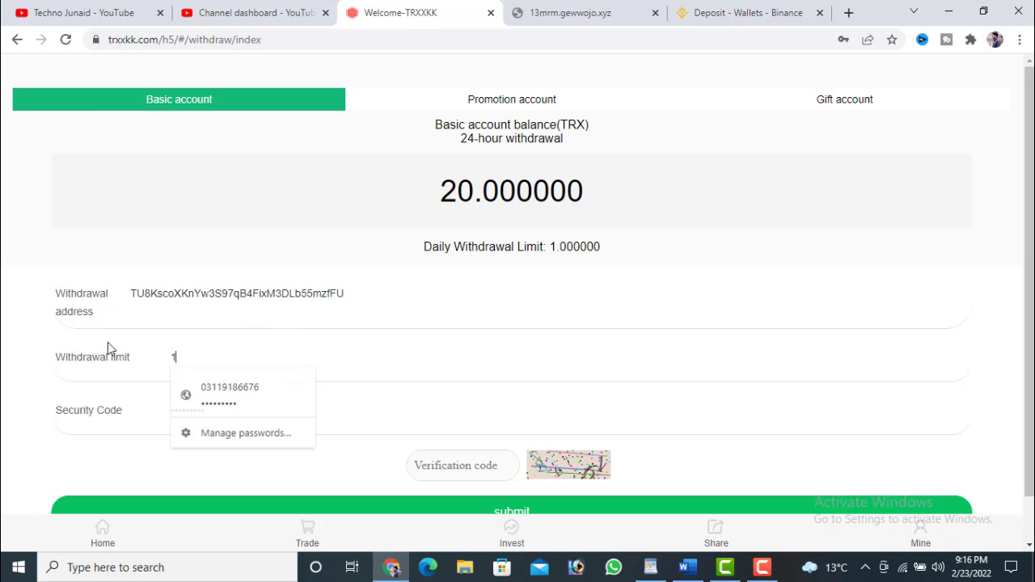
Step: Enter the verification code and submit the 1 TRX withdrawal
{"action": "scroll", "coordinate": [486, 453], "scroll_direction": "down", "scroll_amount": 1}
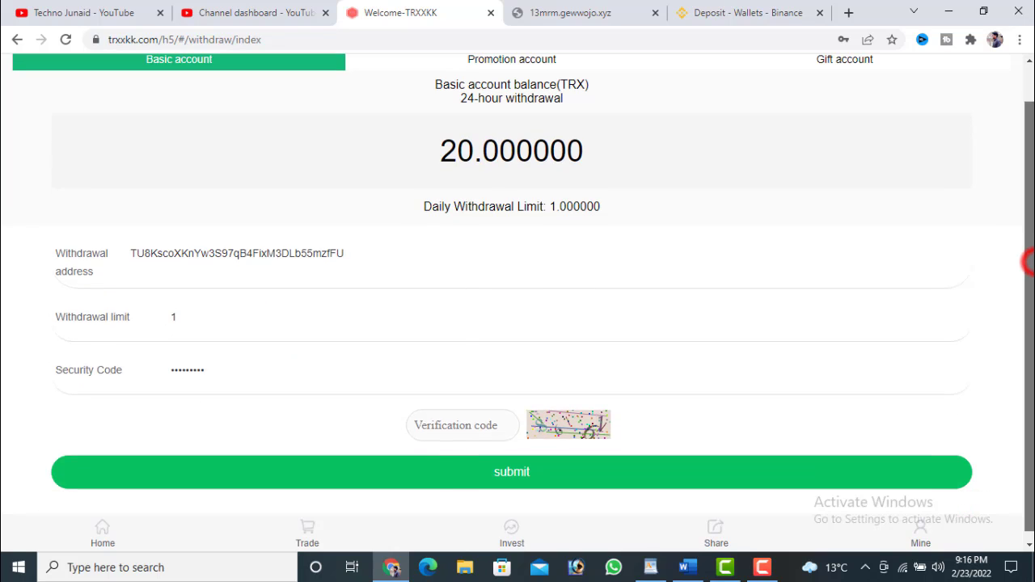
{"action": "left_click", "coordinate": [464, 412]}
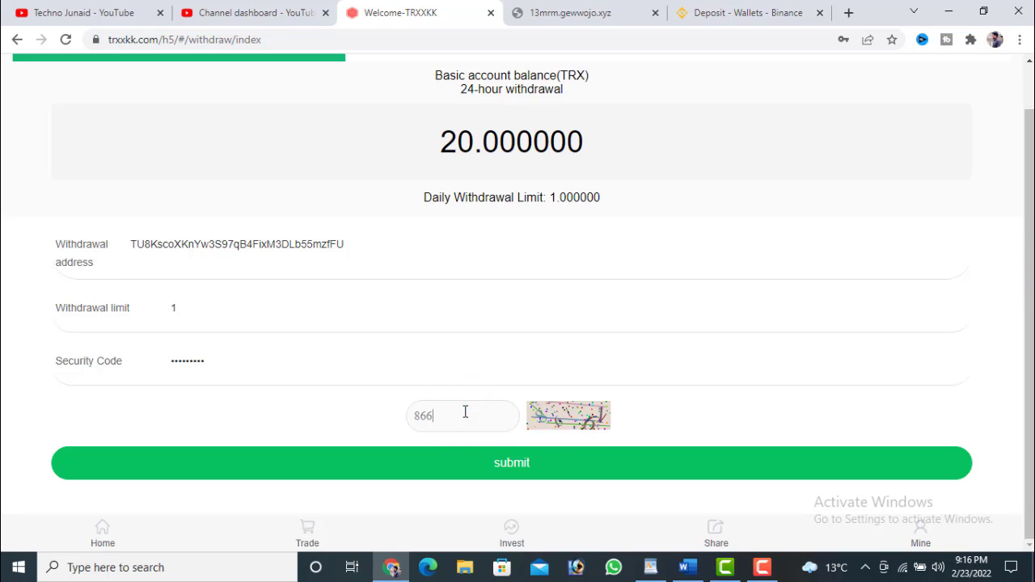
{"action": "left_click", "coordinate": [510, 466]}
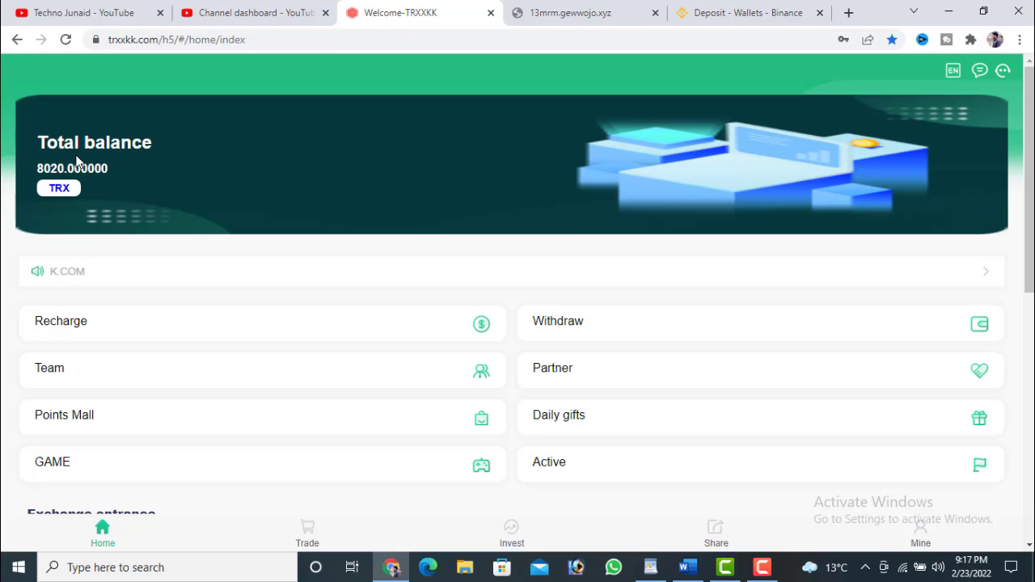
Step: Reload the site and confirm the Transaction Record shows the -1 TRX Earnings withdrawal
{"action": "left_click", "coordinate": [65, 39]}
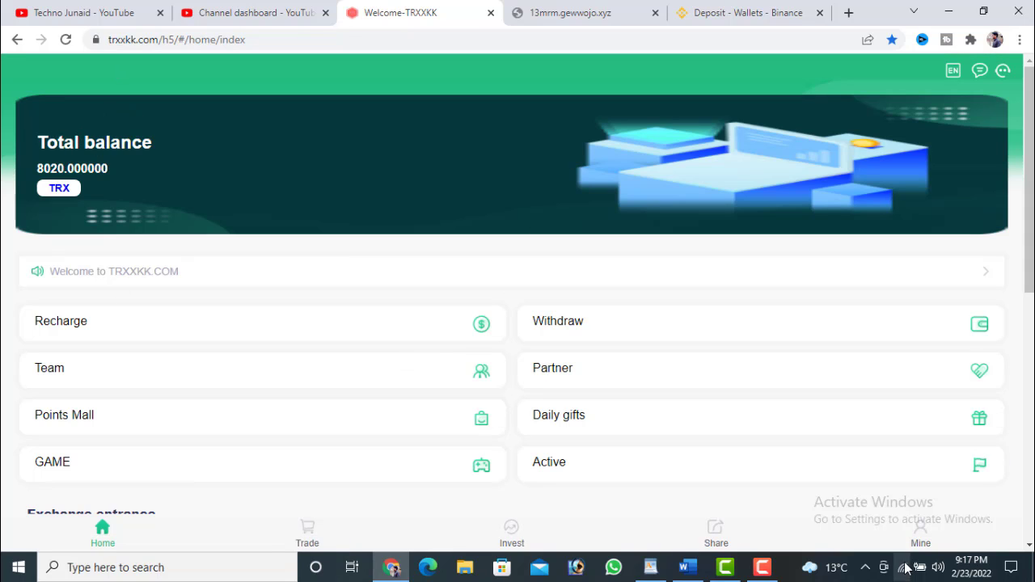
{"action": "left_click", "coordinate": [921, 545]}
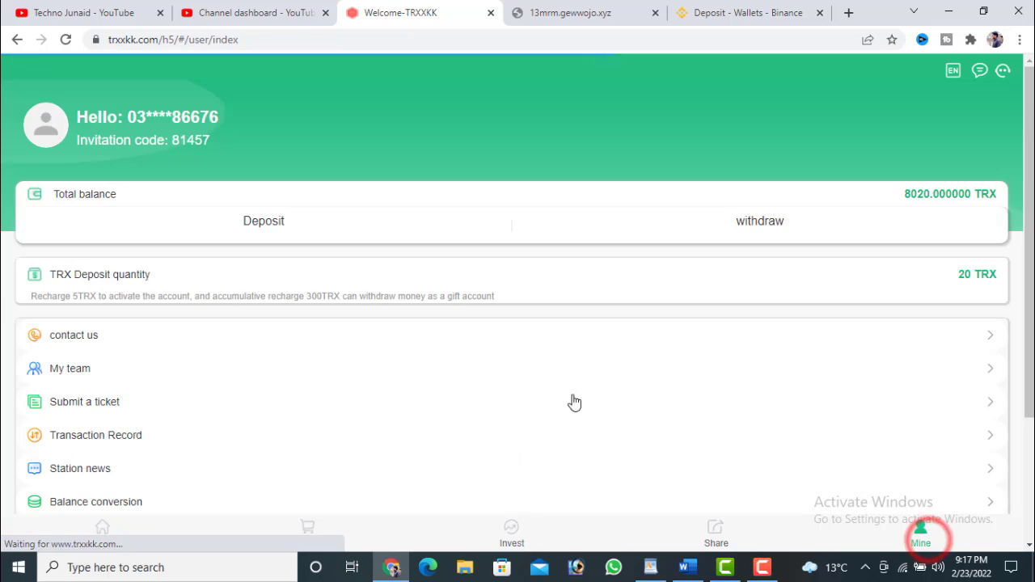
{"action": "left_click", "coordinate": [112, 435]}
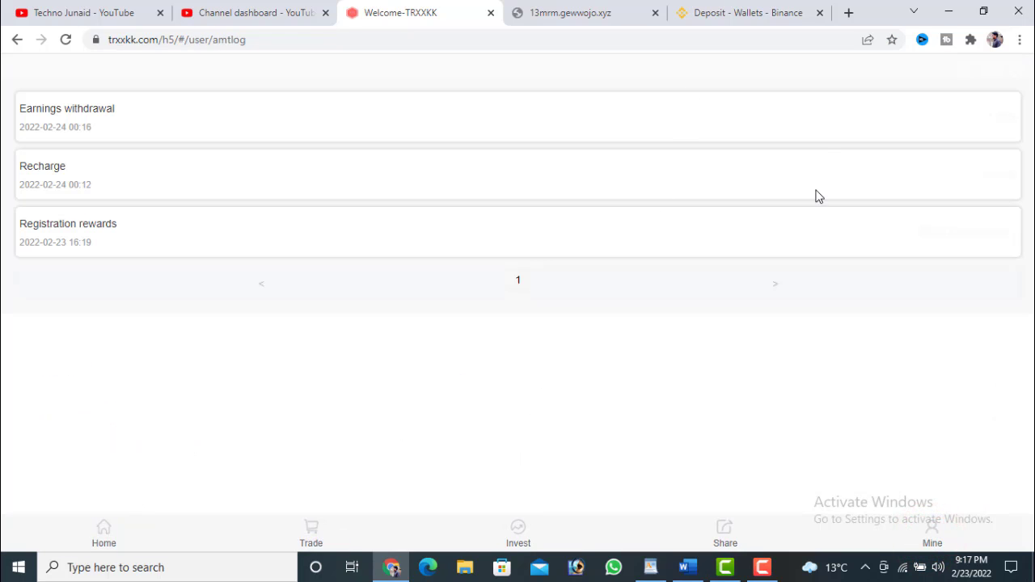
{"action": "triple_click", "coordinate": [987, 117]}
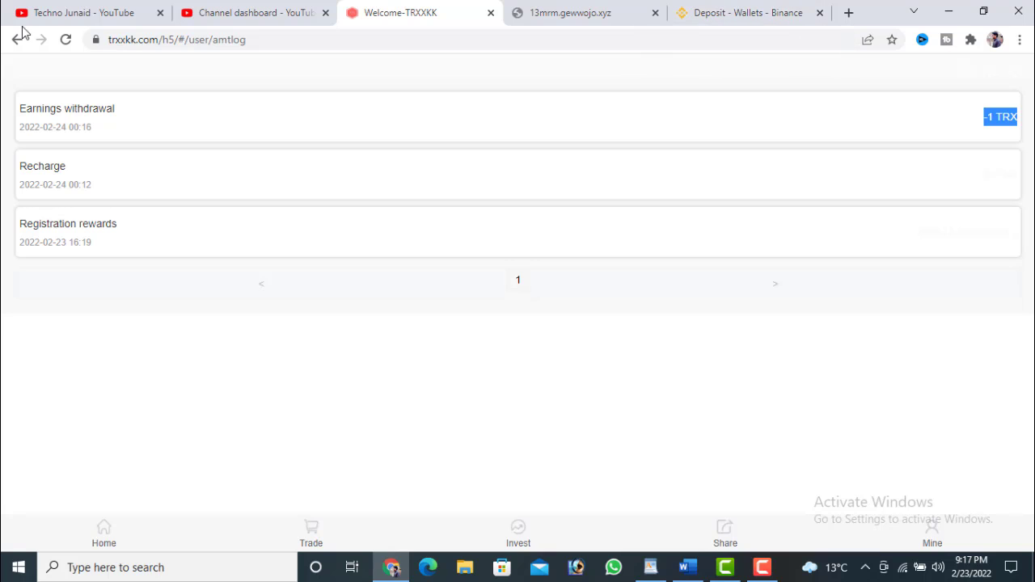
Step: Open Binance's Wallet > Overview from the deposit page
{"action": "left_click", "coordinate": [744, 12]}
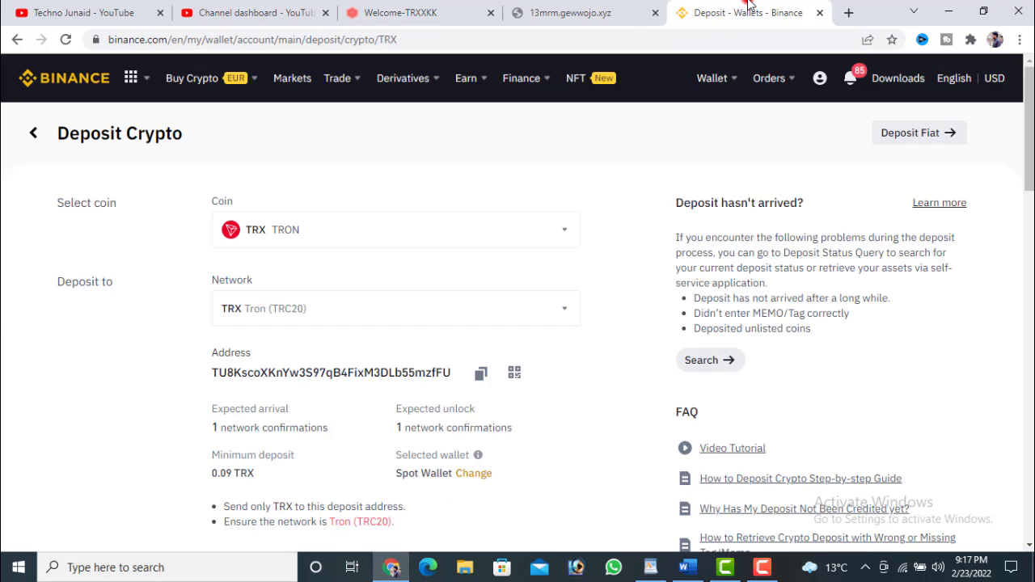
{"action": "mouse_move", "coordinate": [711, 84]}
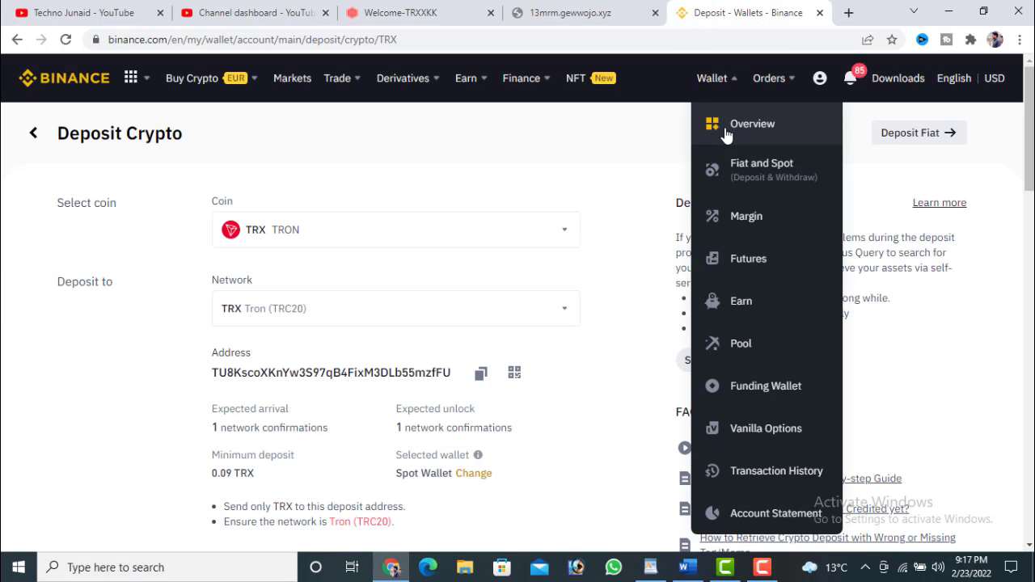
{"action": "left_click", "coordinate": [723, 125]}
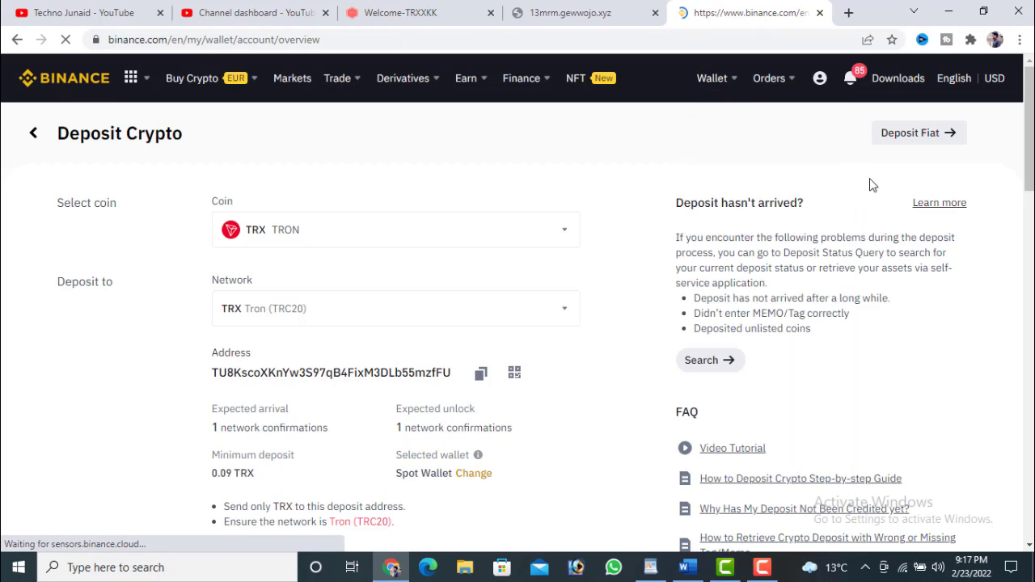